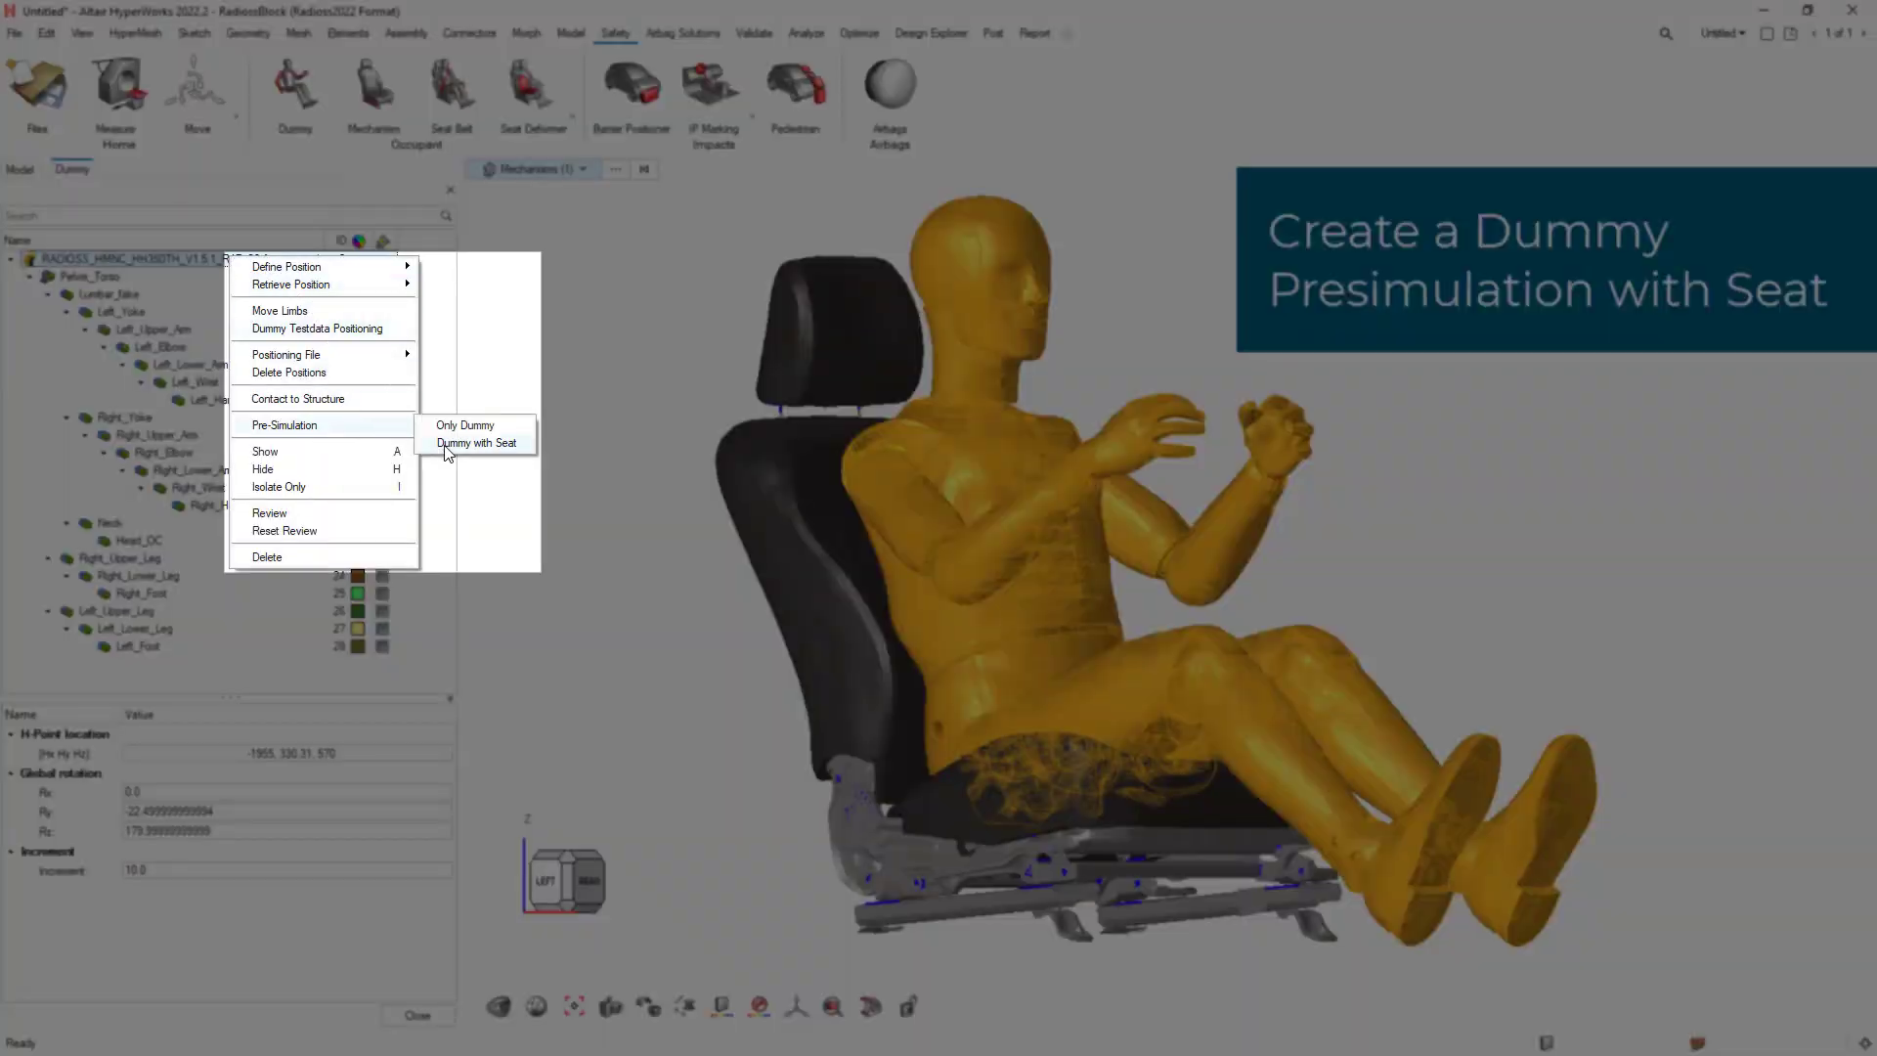
Start a Dummy with Seat pre-simulation for the RADIOSS_HMNC_HH350TH dummy and assign the Seat mechanism as its seat
click(450, 445)
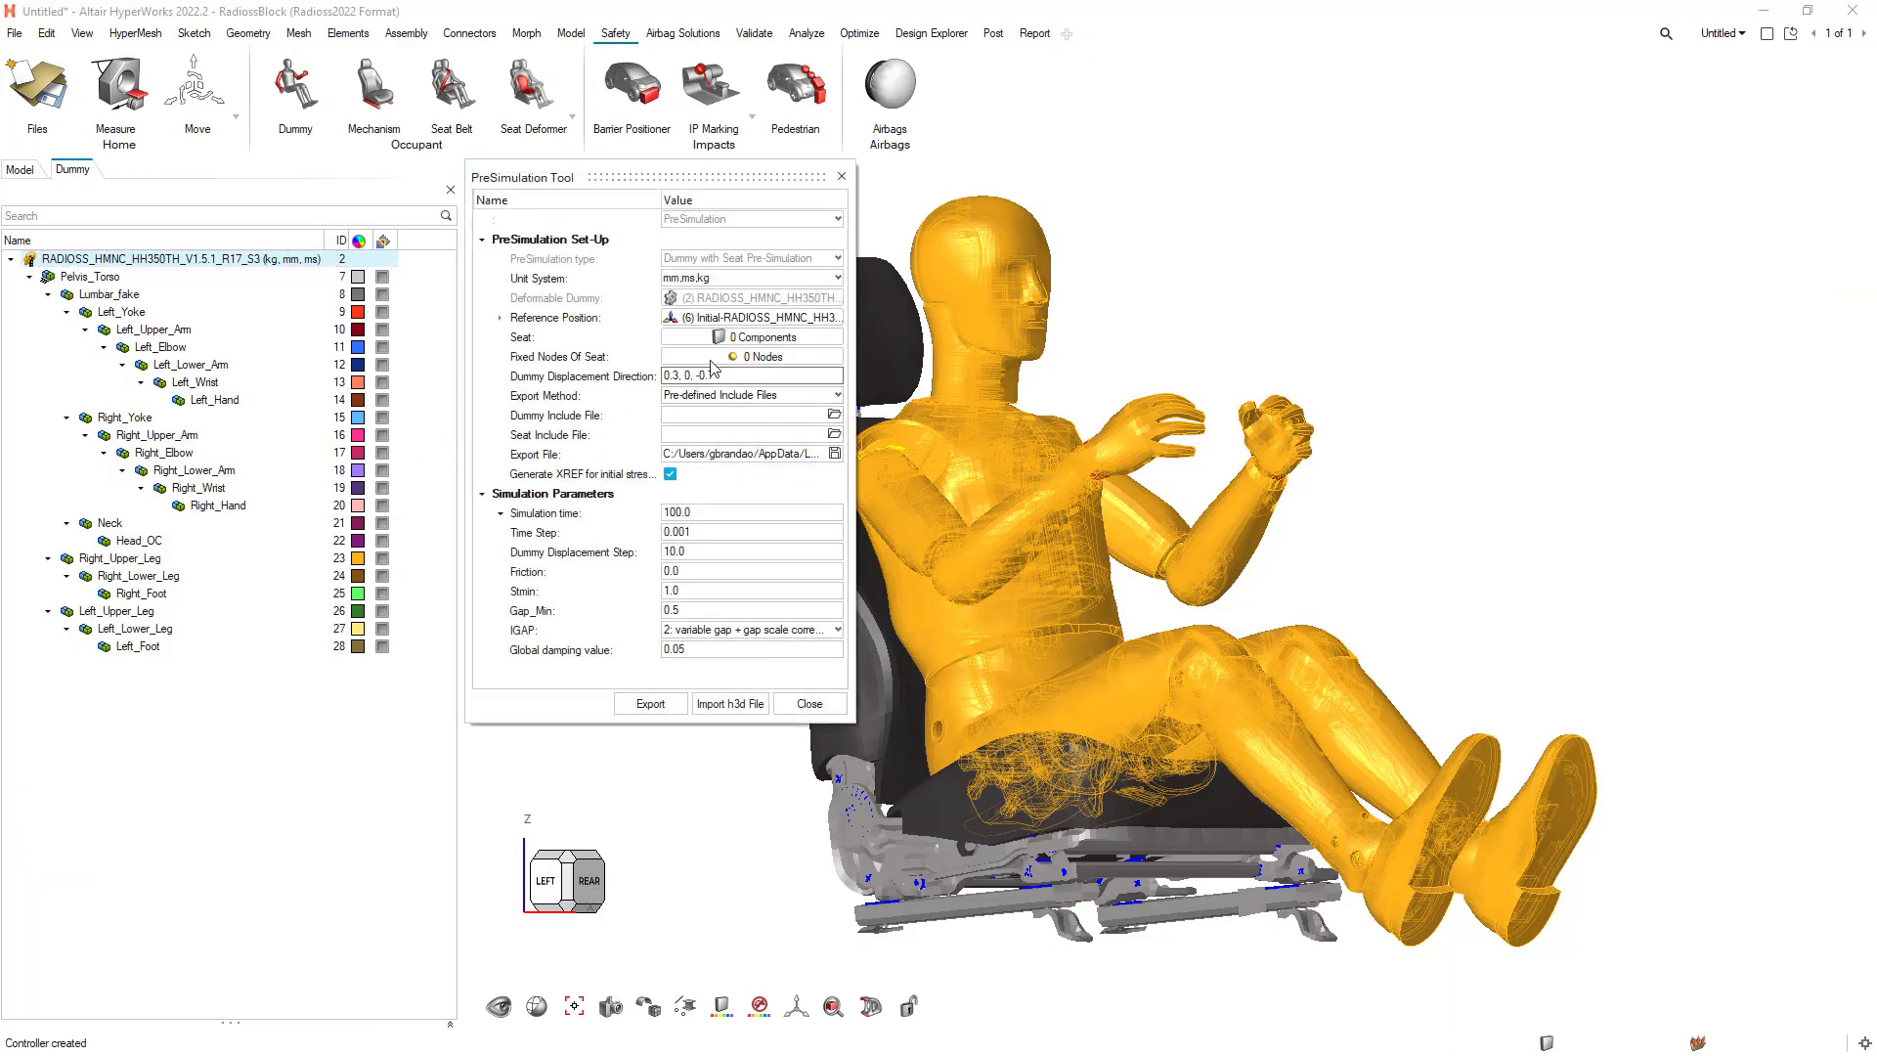
click(762, 336)
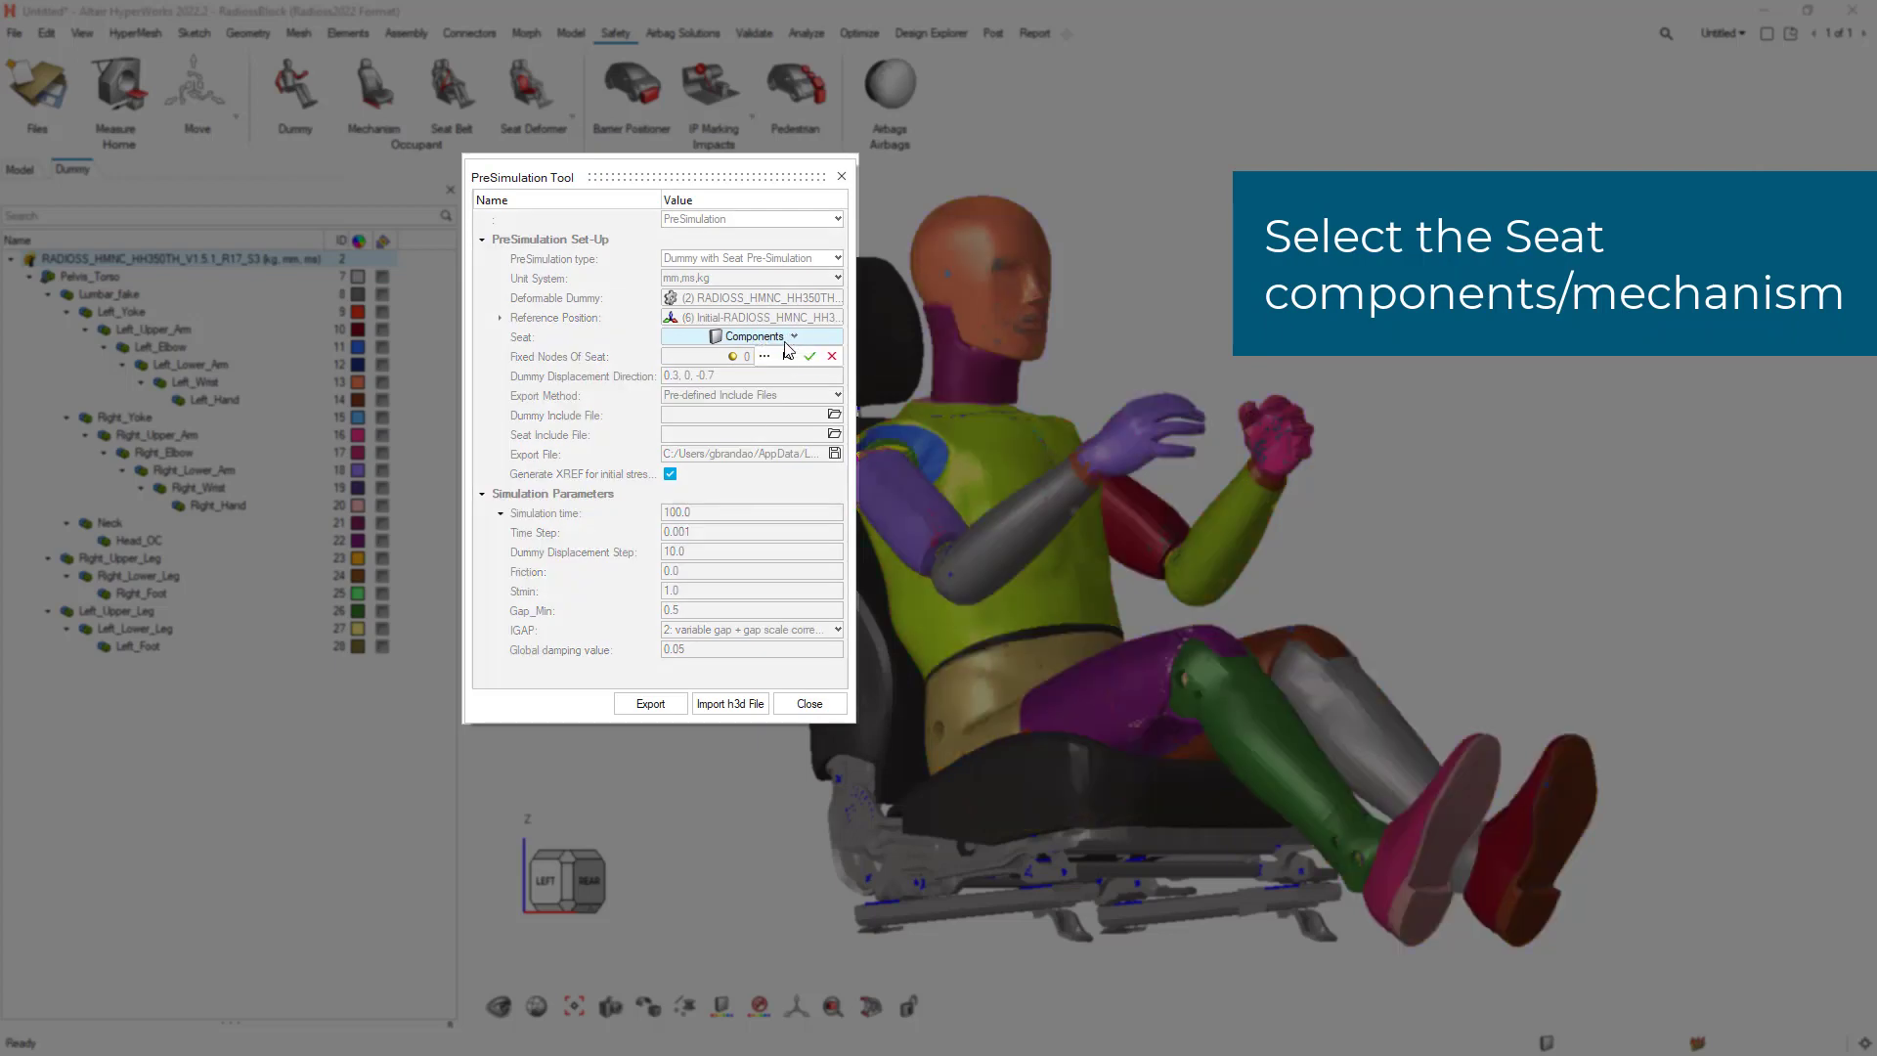
click(792, 337)
click(730, 371)
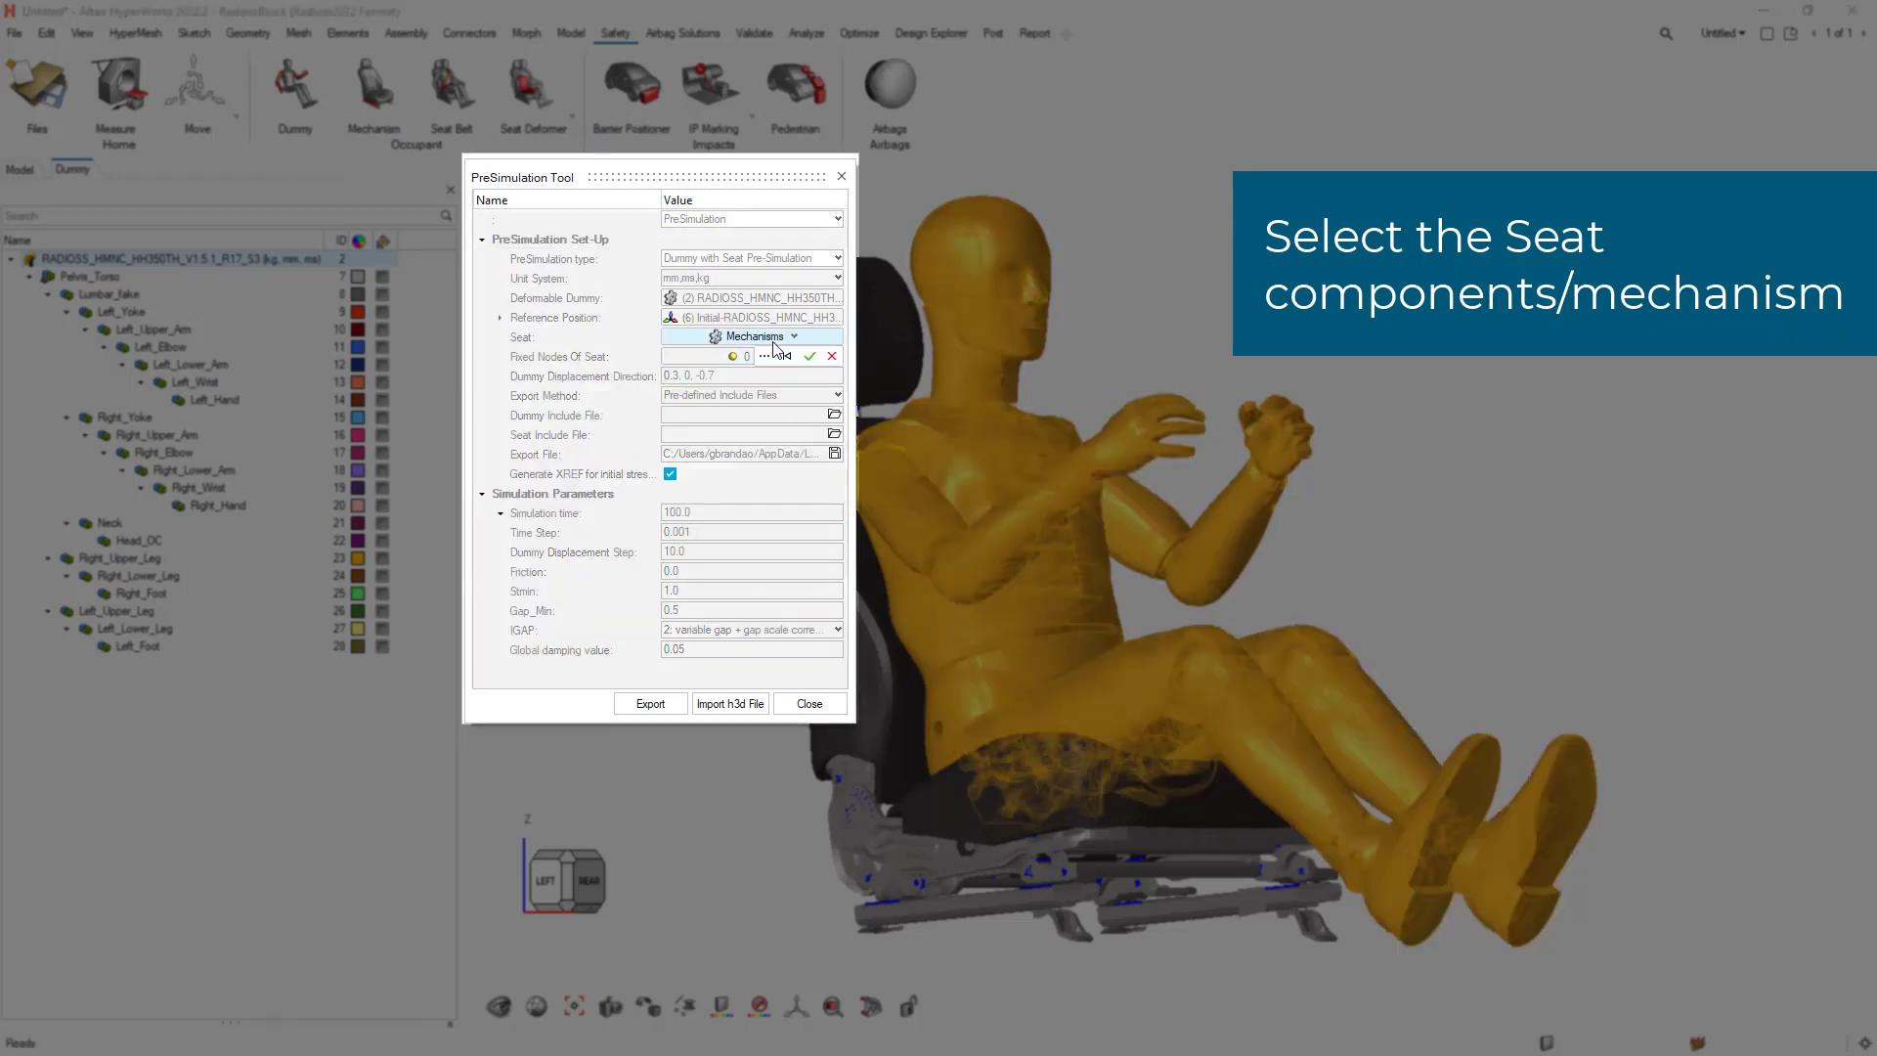
click(766, 356)
click(749, 435)
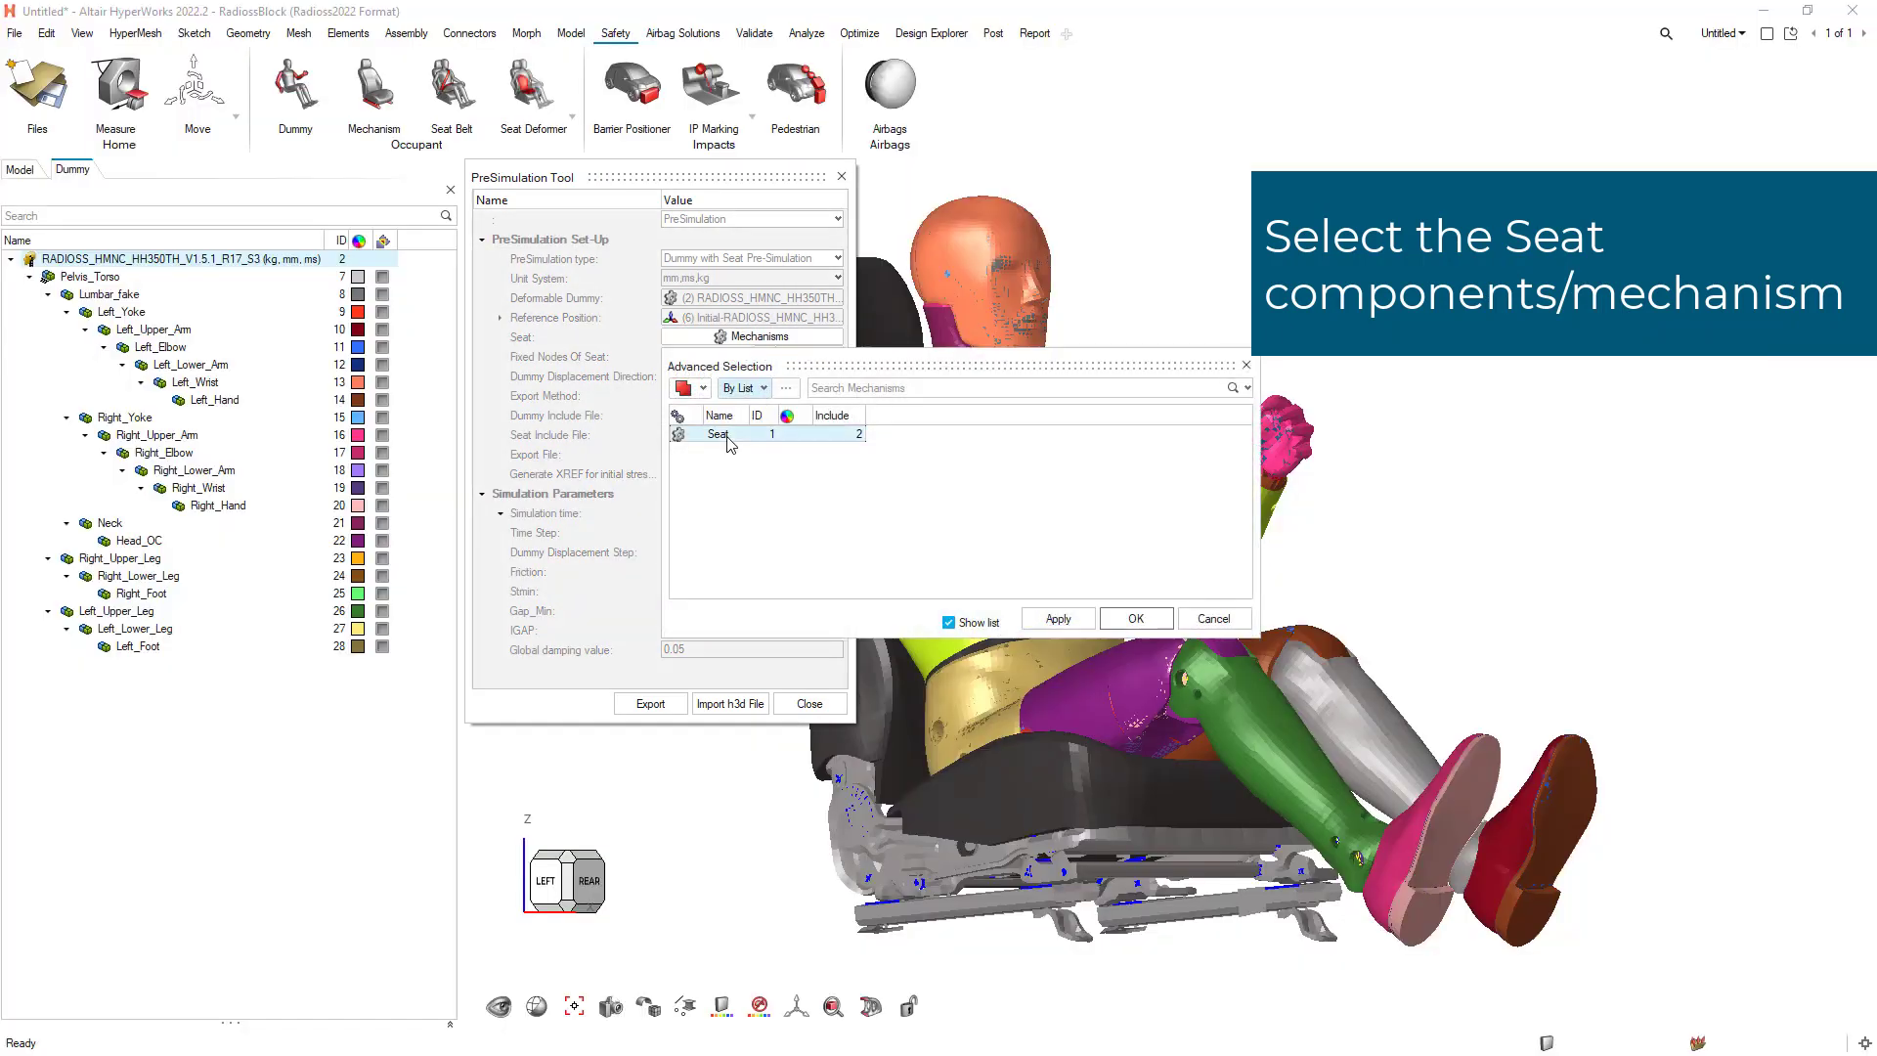
click(1135, 620)
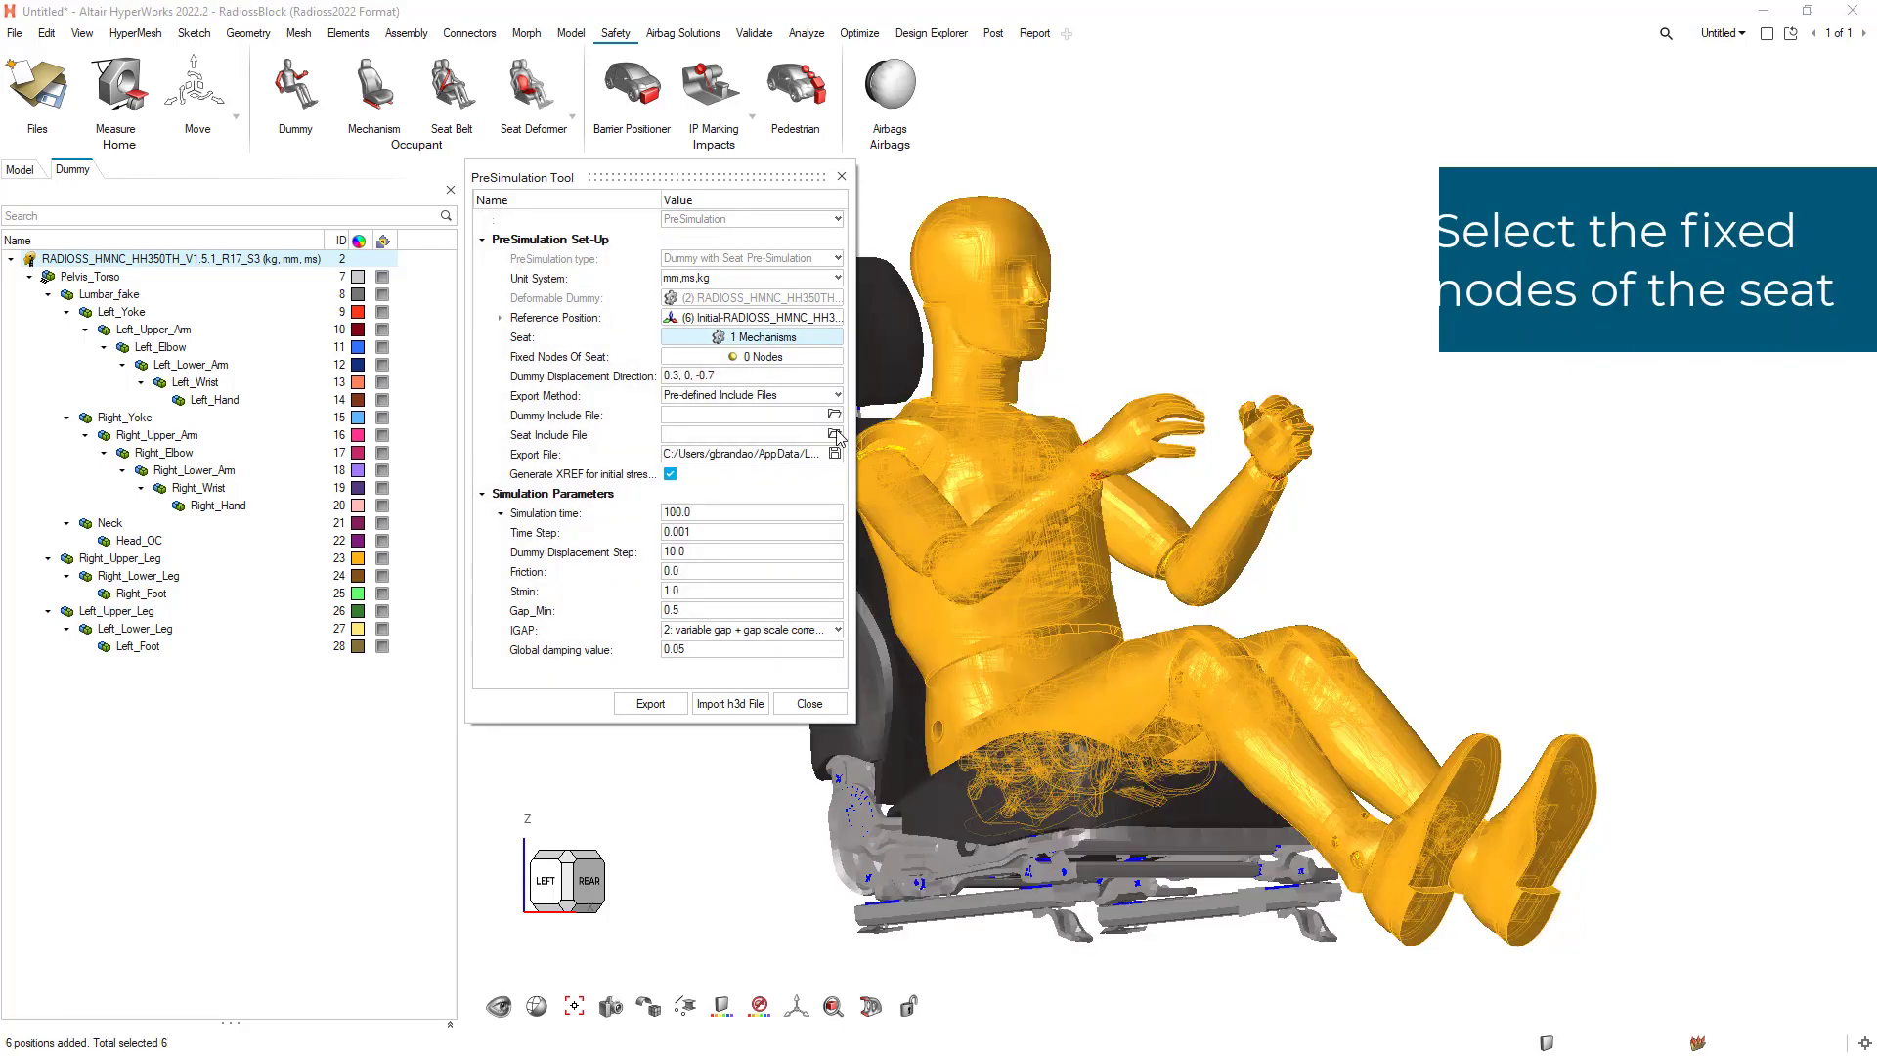
Select fixed seat nodes by face with a 180 angle, starting with the flat mounting bracket at the end of one seat rail
click(768, 357)
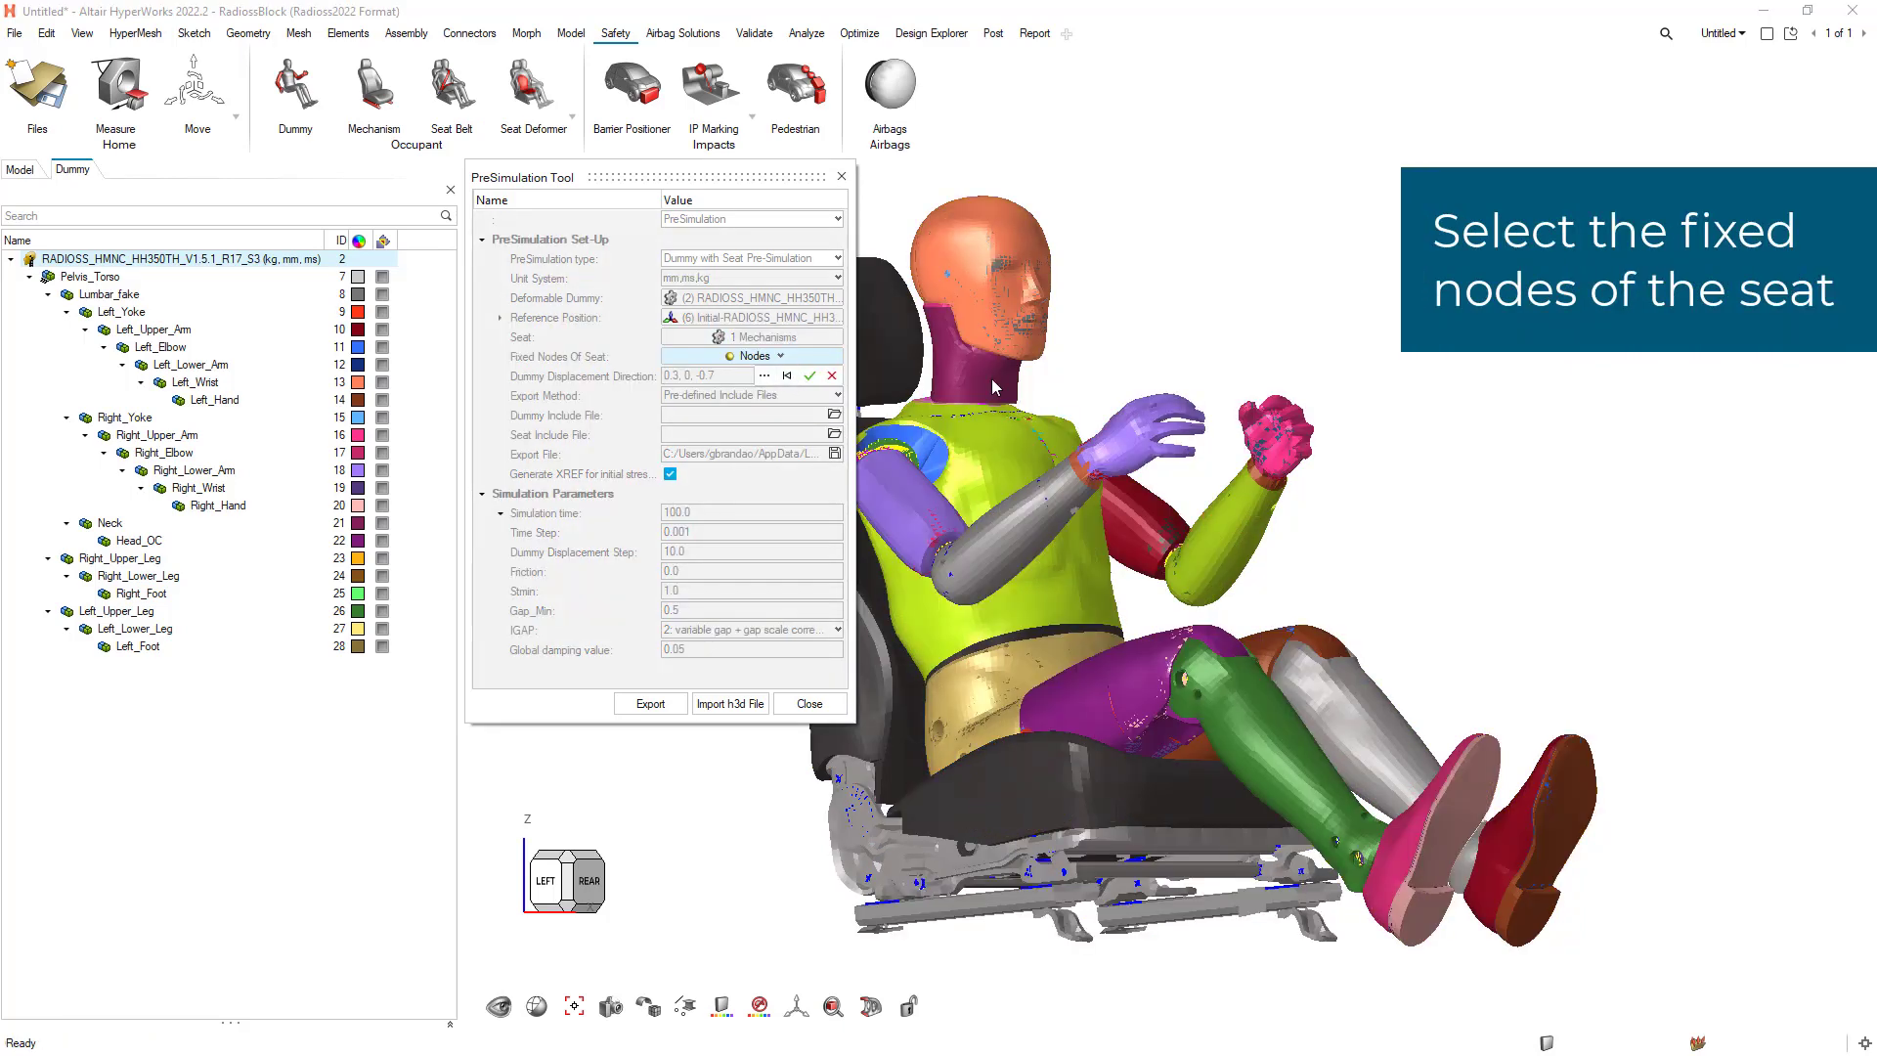
right_click(1441, 351)
mouse_move(1564, 382)
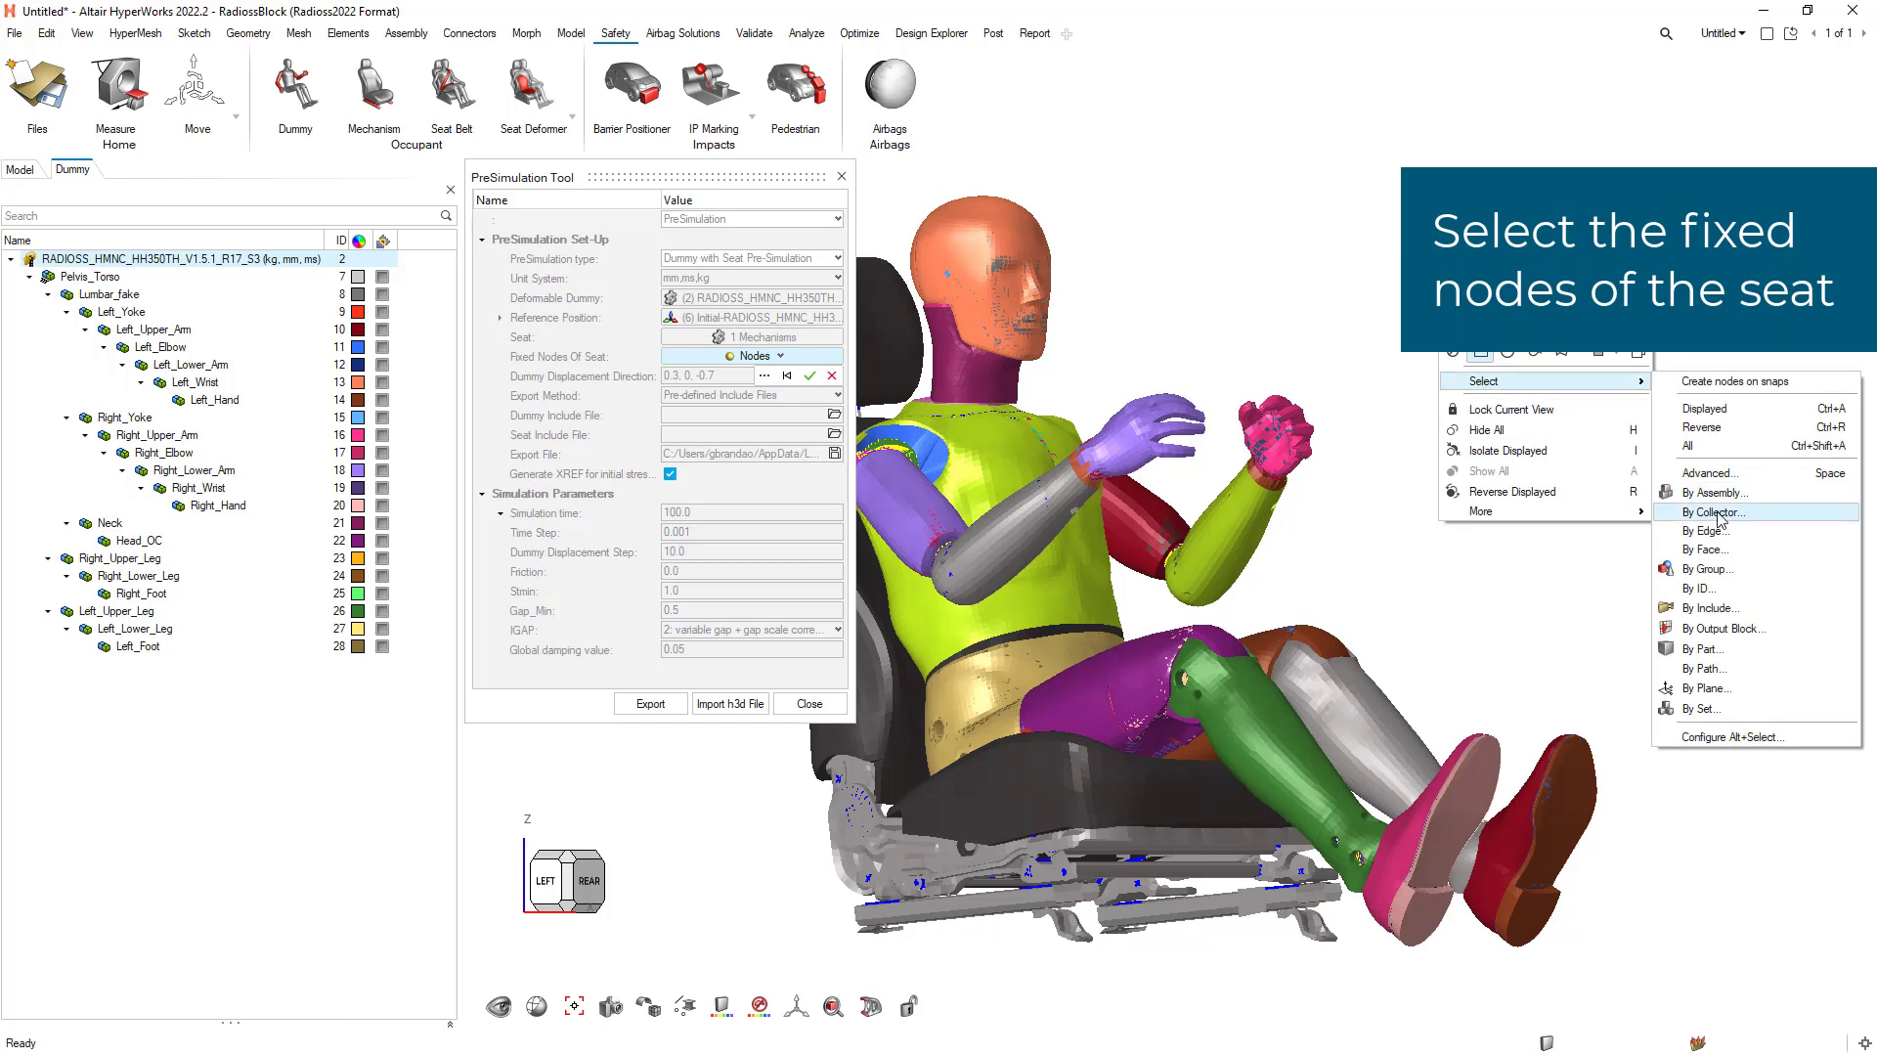
click(1711, 550)
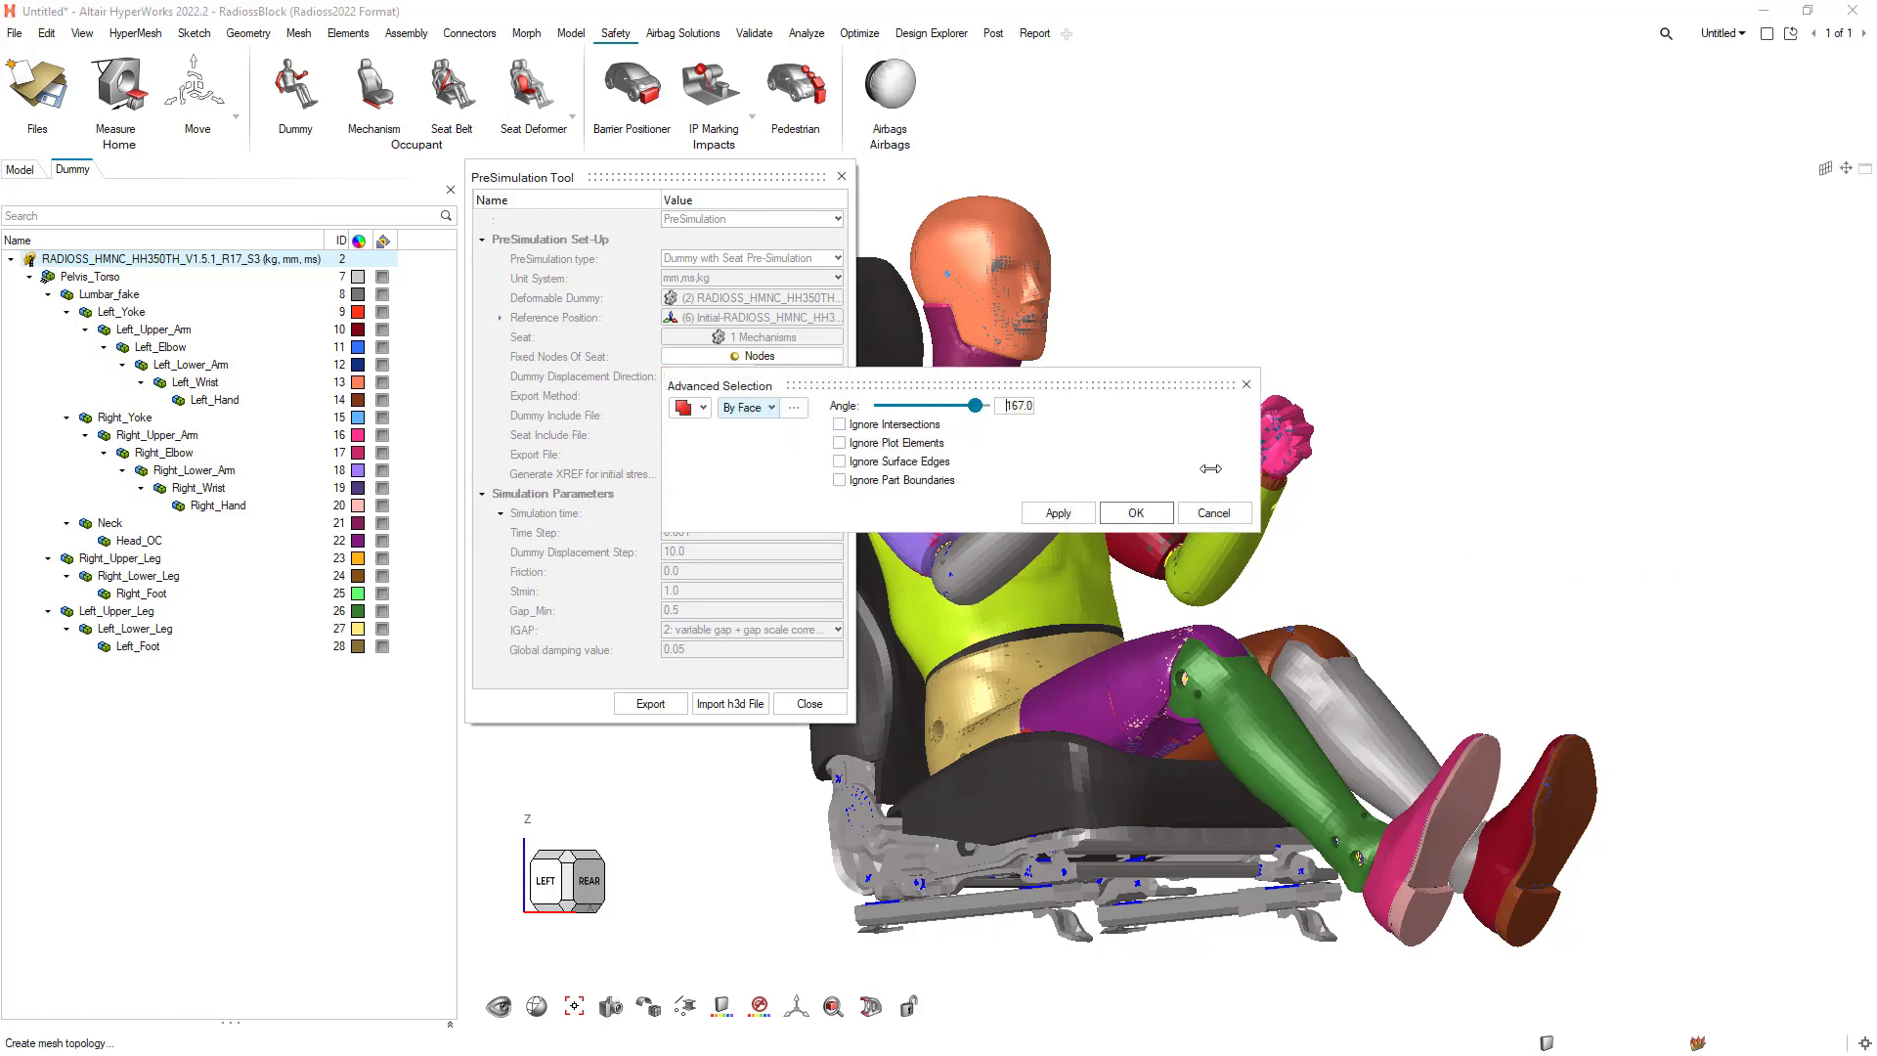
drag(1051, 390, 584, 448)
middle_drag(1062, 818, 1191, 438)
scroll(1097, 688, up, 5)
scroll(1027, 649, up, 3)
click(1030, 640)
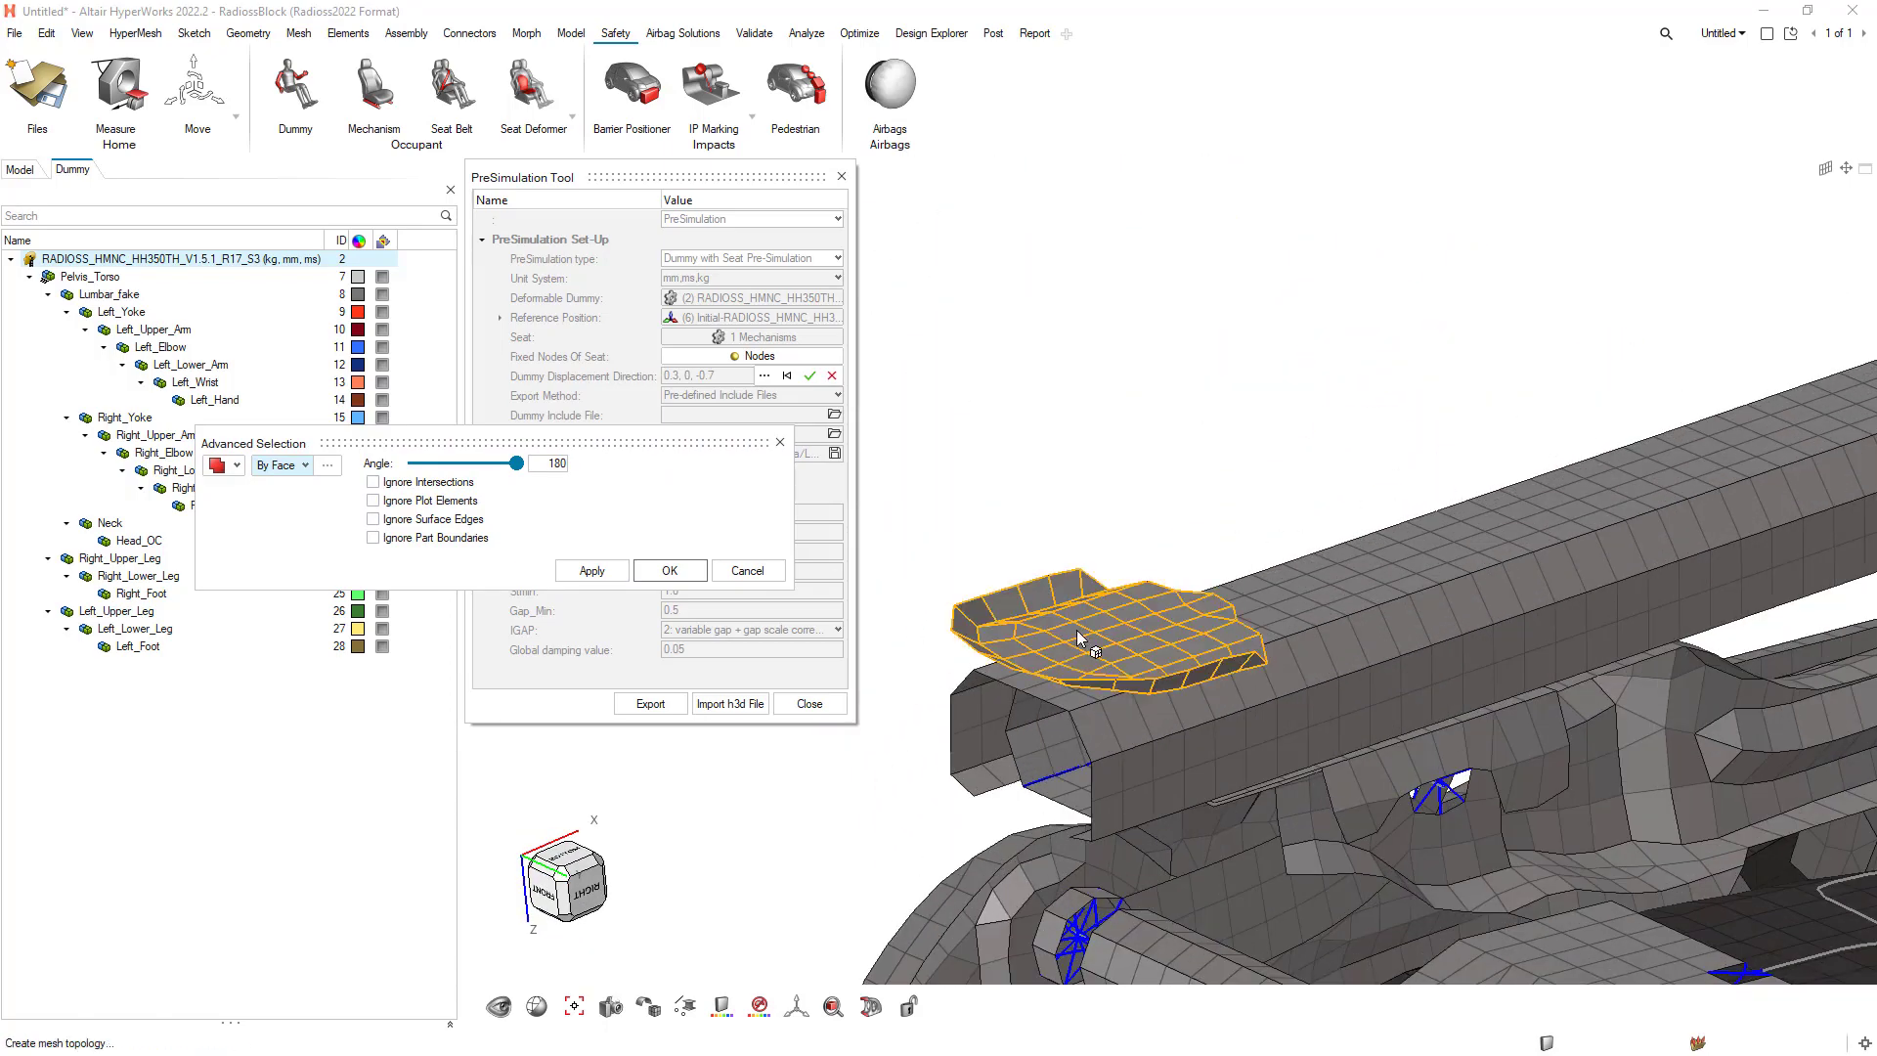
Add the faces of the remaining seat rail mounting brackets to the fixed nodes and accept the selection
scroll(1085, 635, down, 5)
scroll(1306, 735, up, 3)
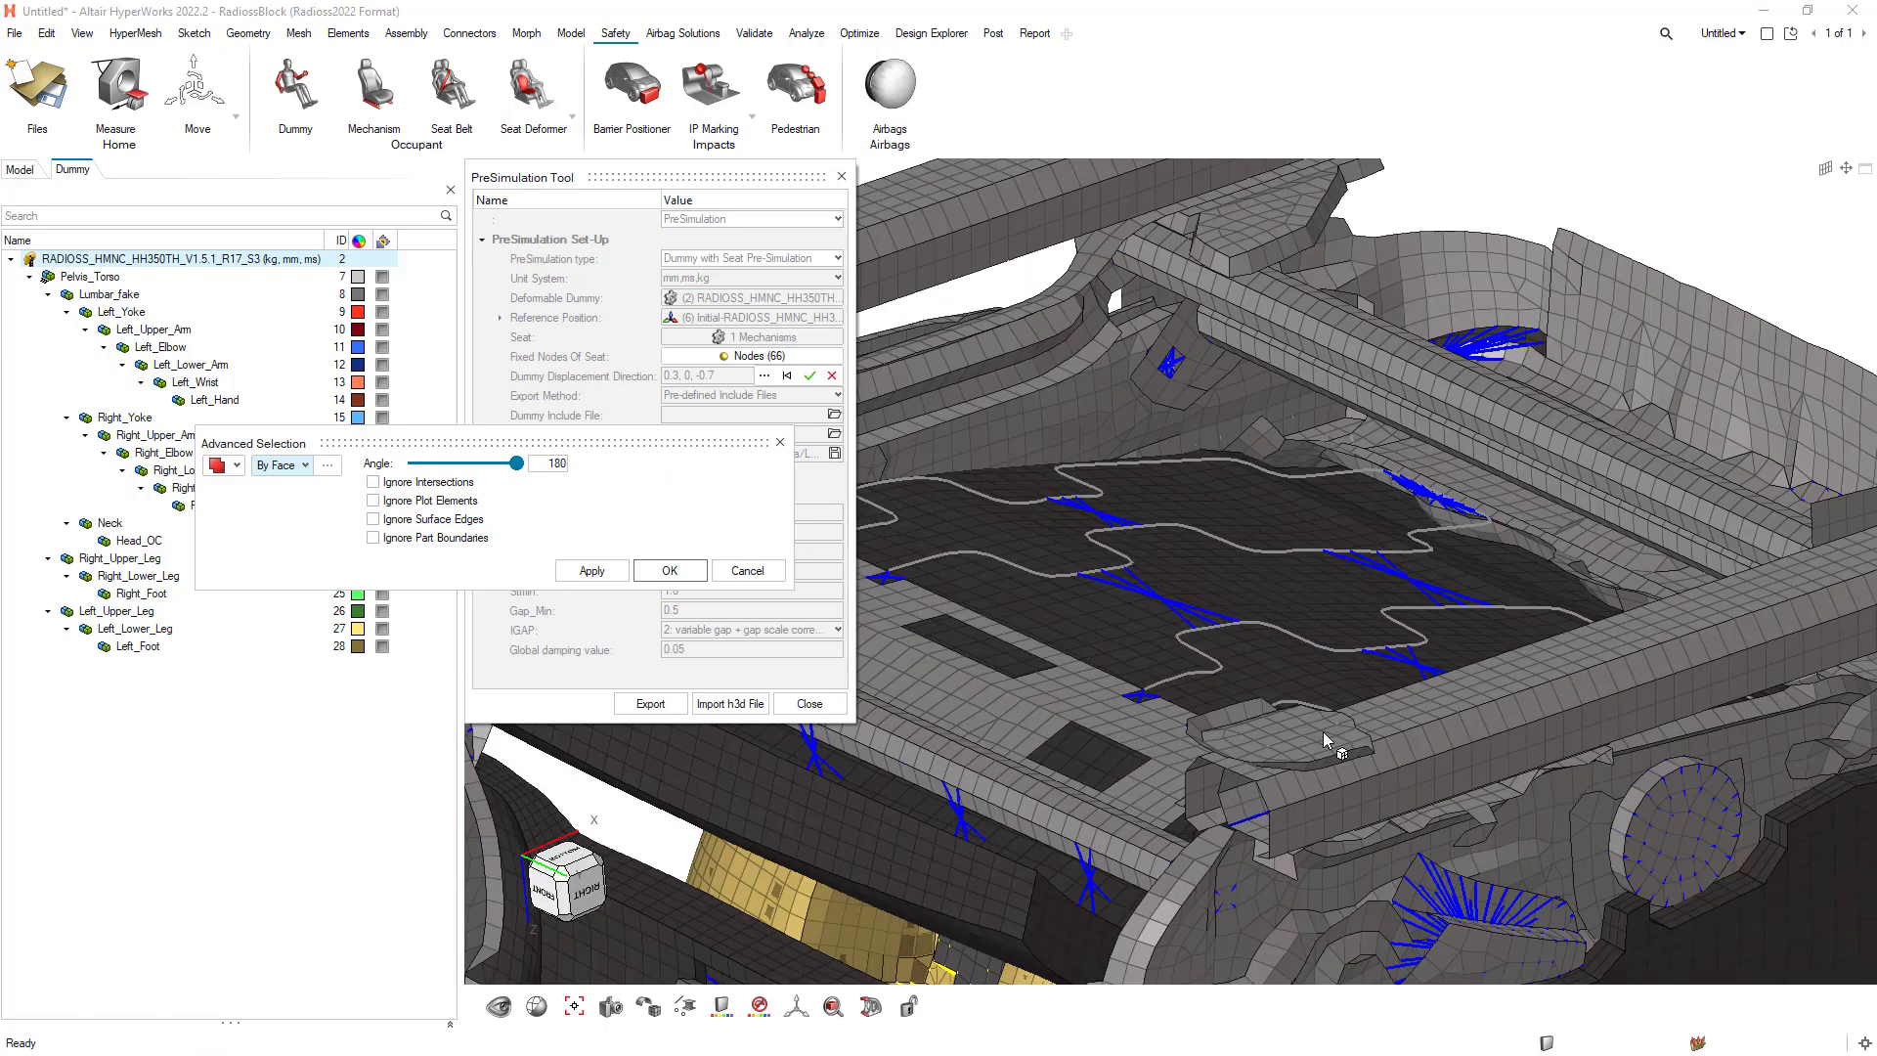
click(1306, 735)
middle_drag(1306, 735, 1115, 279)
click(1643, 528)
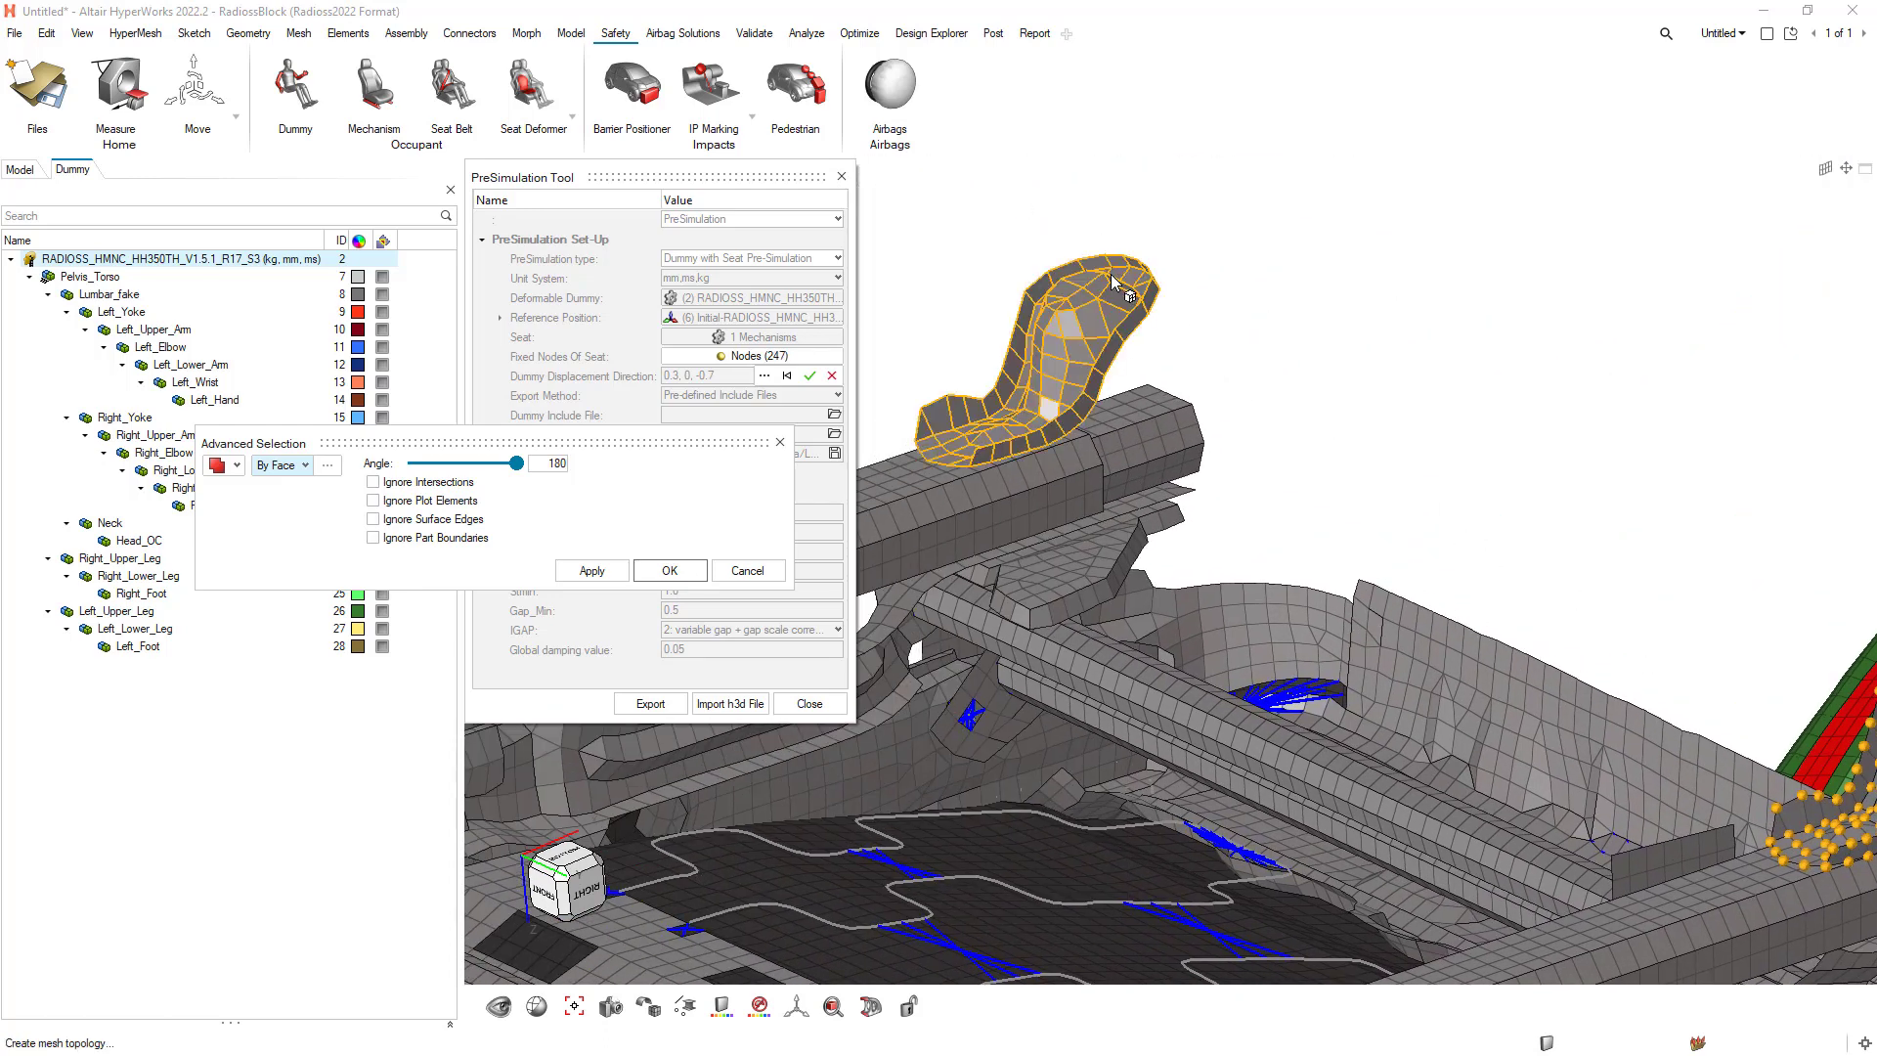
click(669, 571)
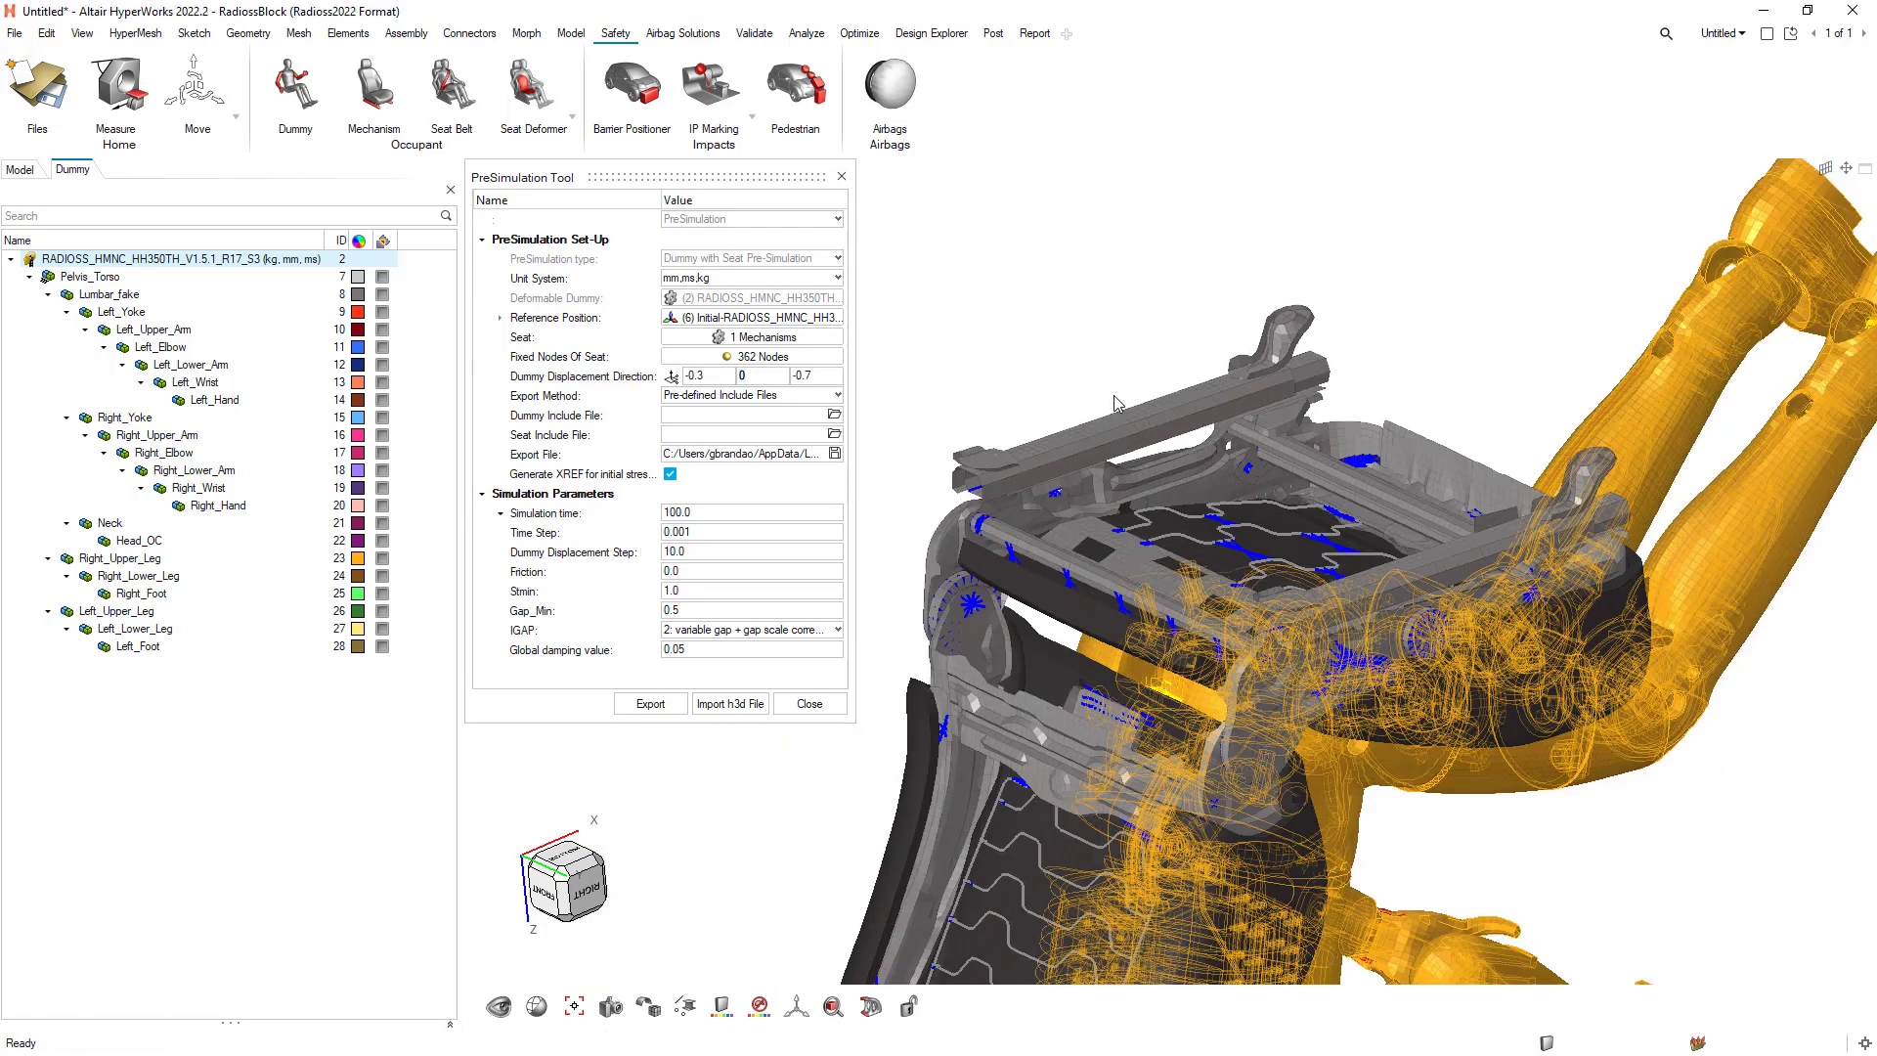
Set the export method to Pre-defined Include Files and choose the 62,528 KB RADIOSS_HMNC_HH350TH .rad file as the dummy include
click(779, 401)
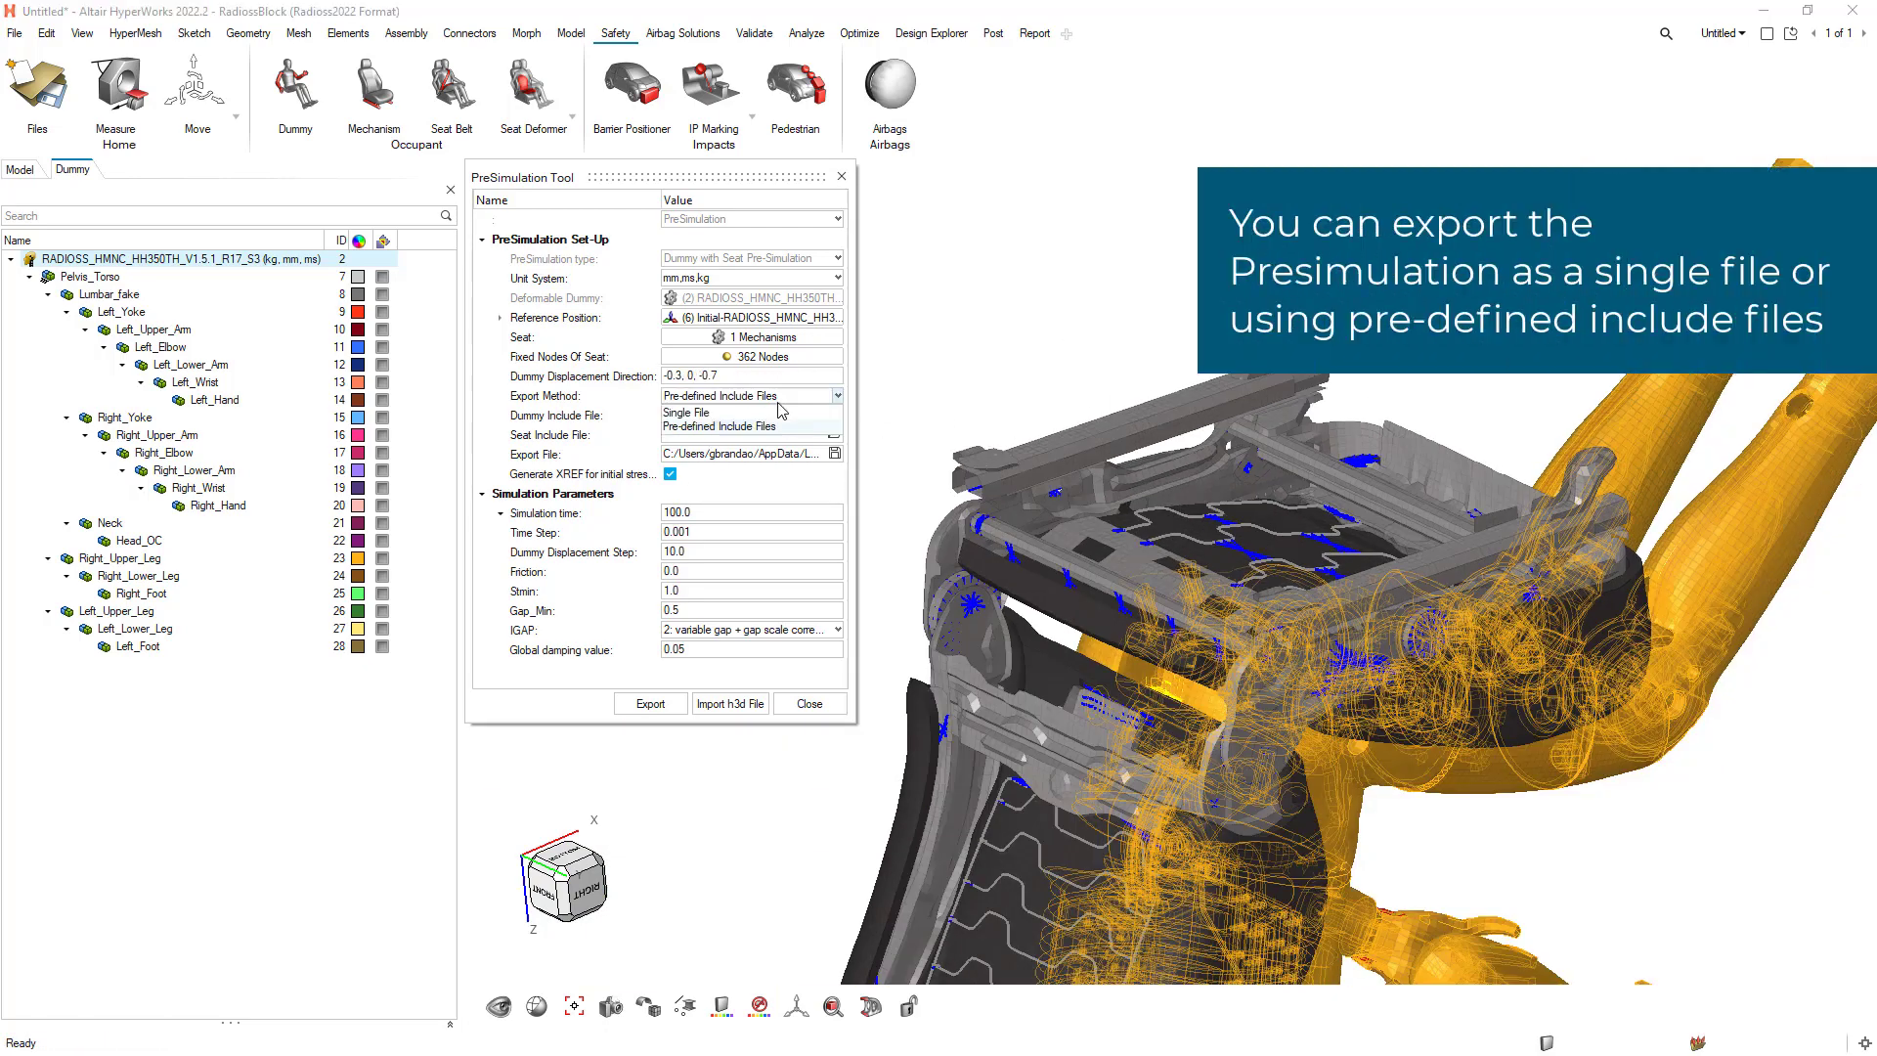
click(724, 431)
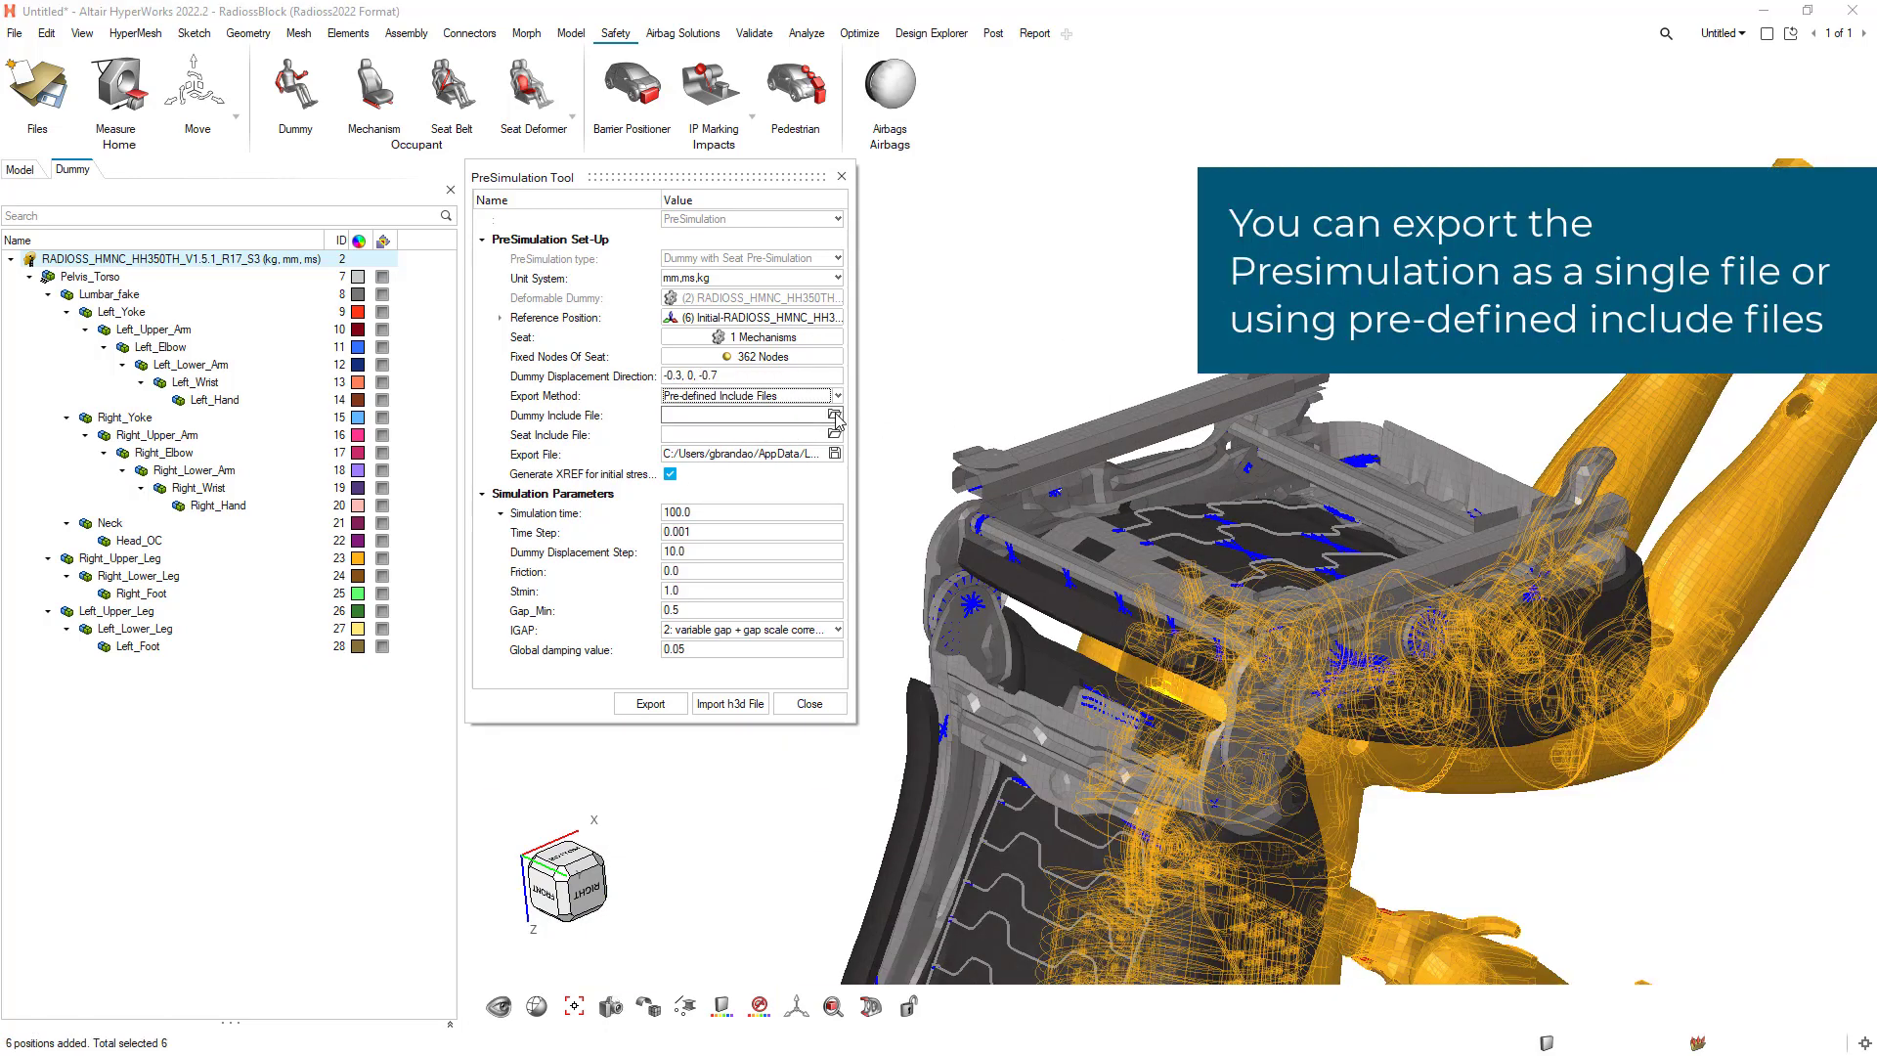
click(834, 415)
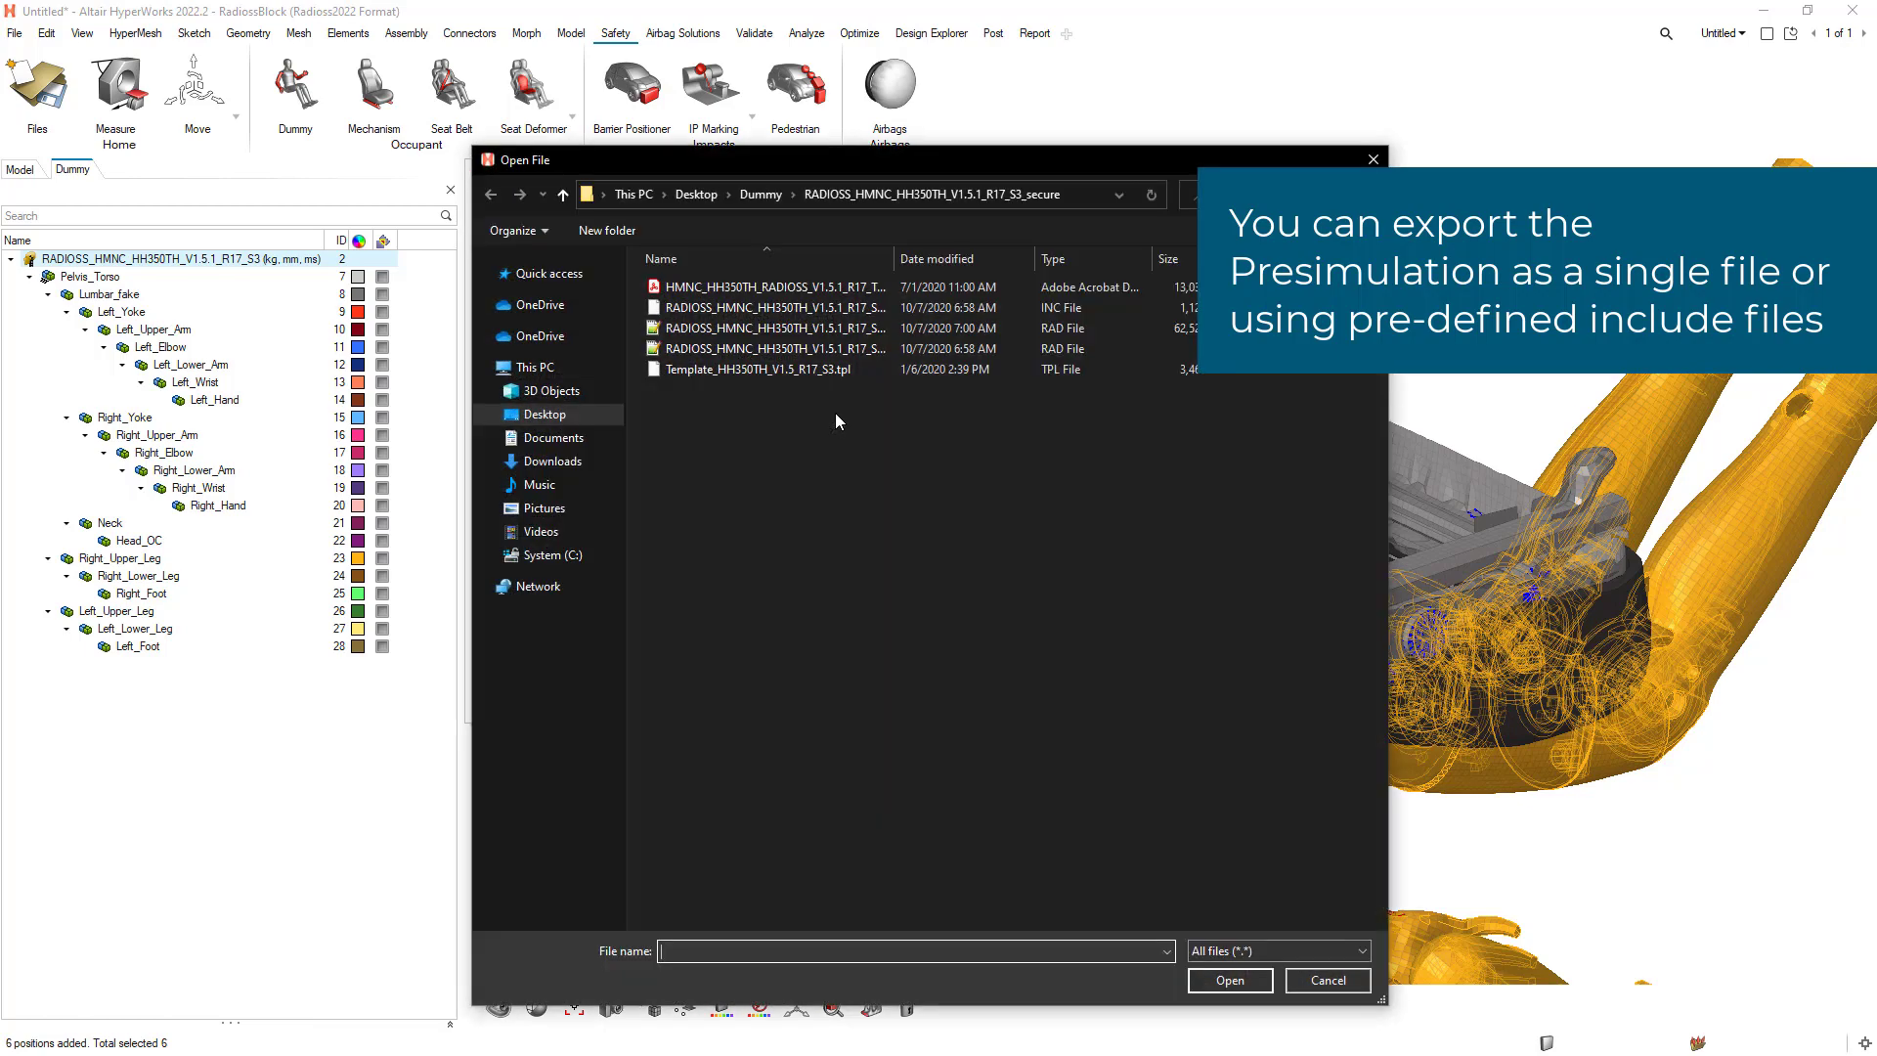
double_click(875, 329)
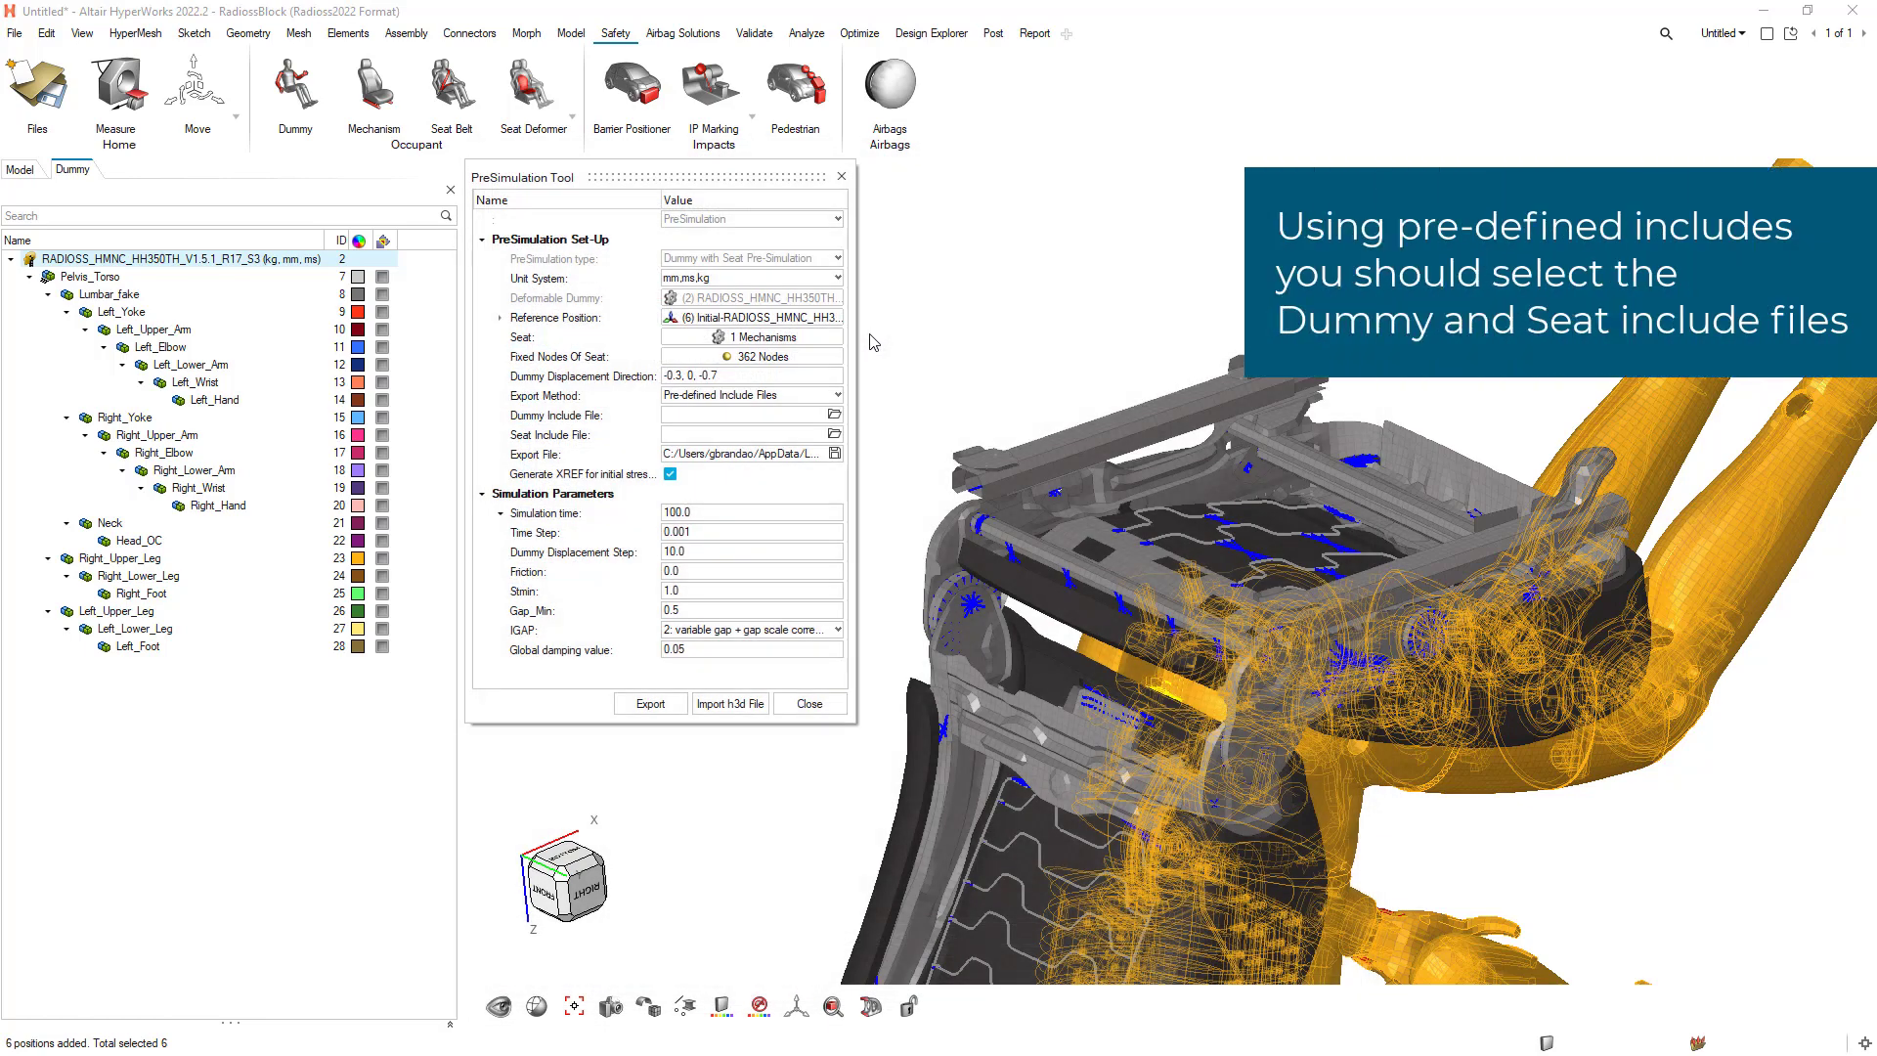
Choose Seat_kg_mm_ms_0001.rad from the Seat_kg_mm_ms folder as the seat include file
click(835, 437)
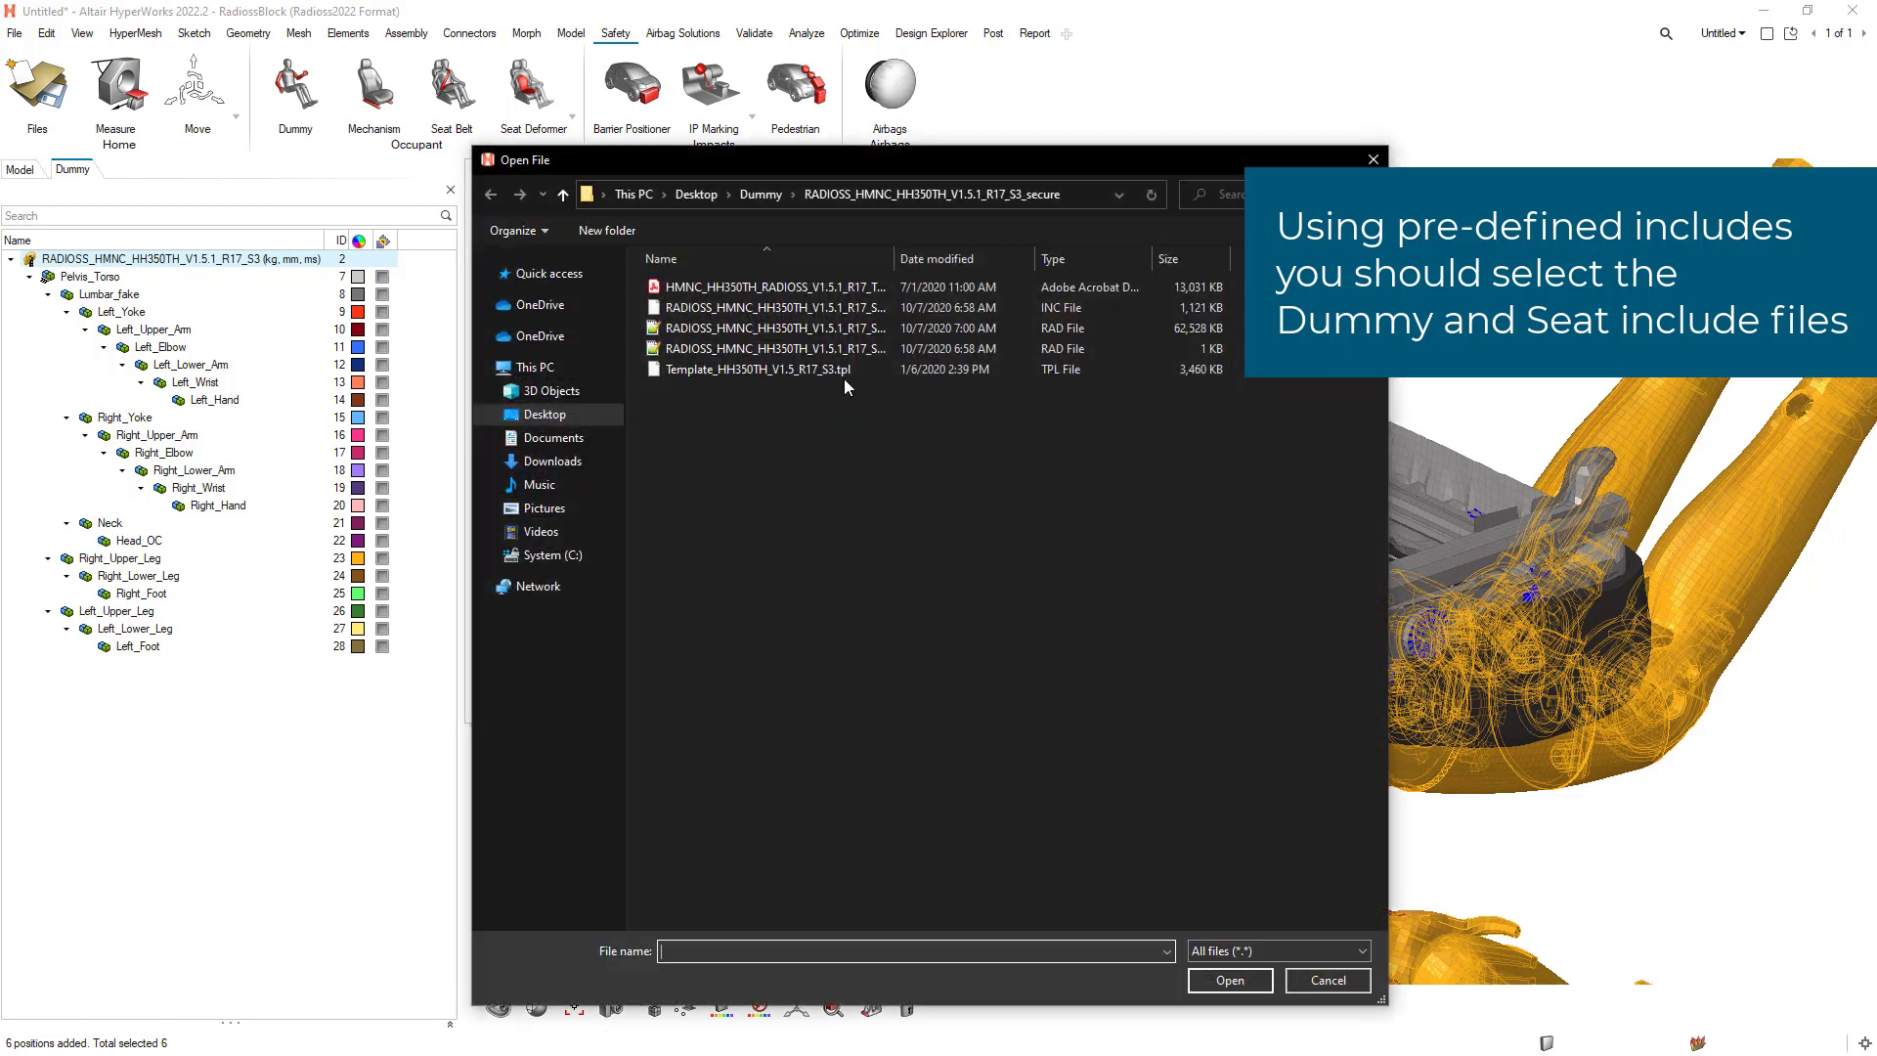
click(761, 194)
double_click(753, 310)
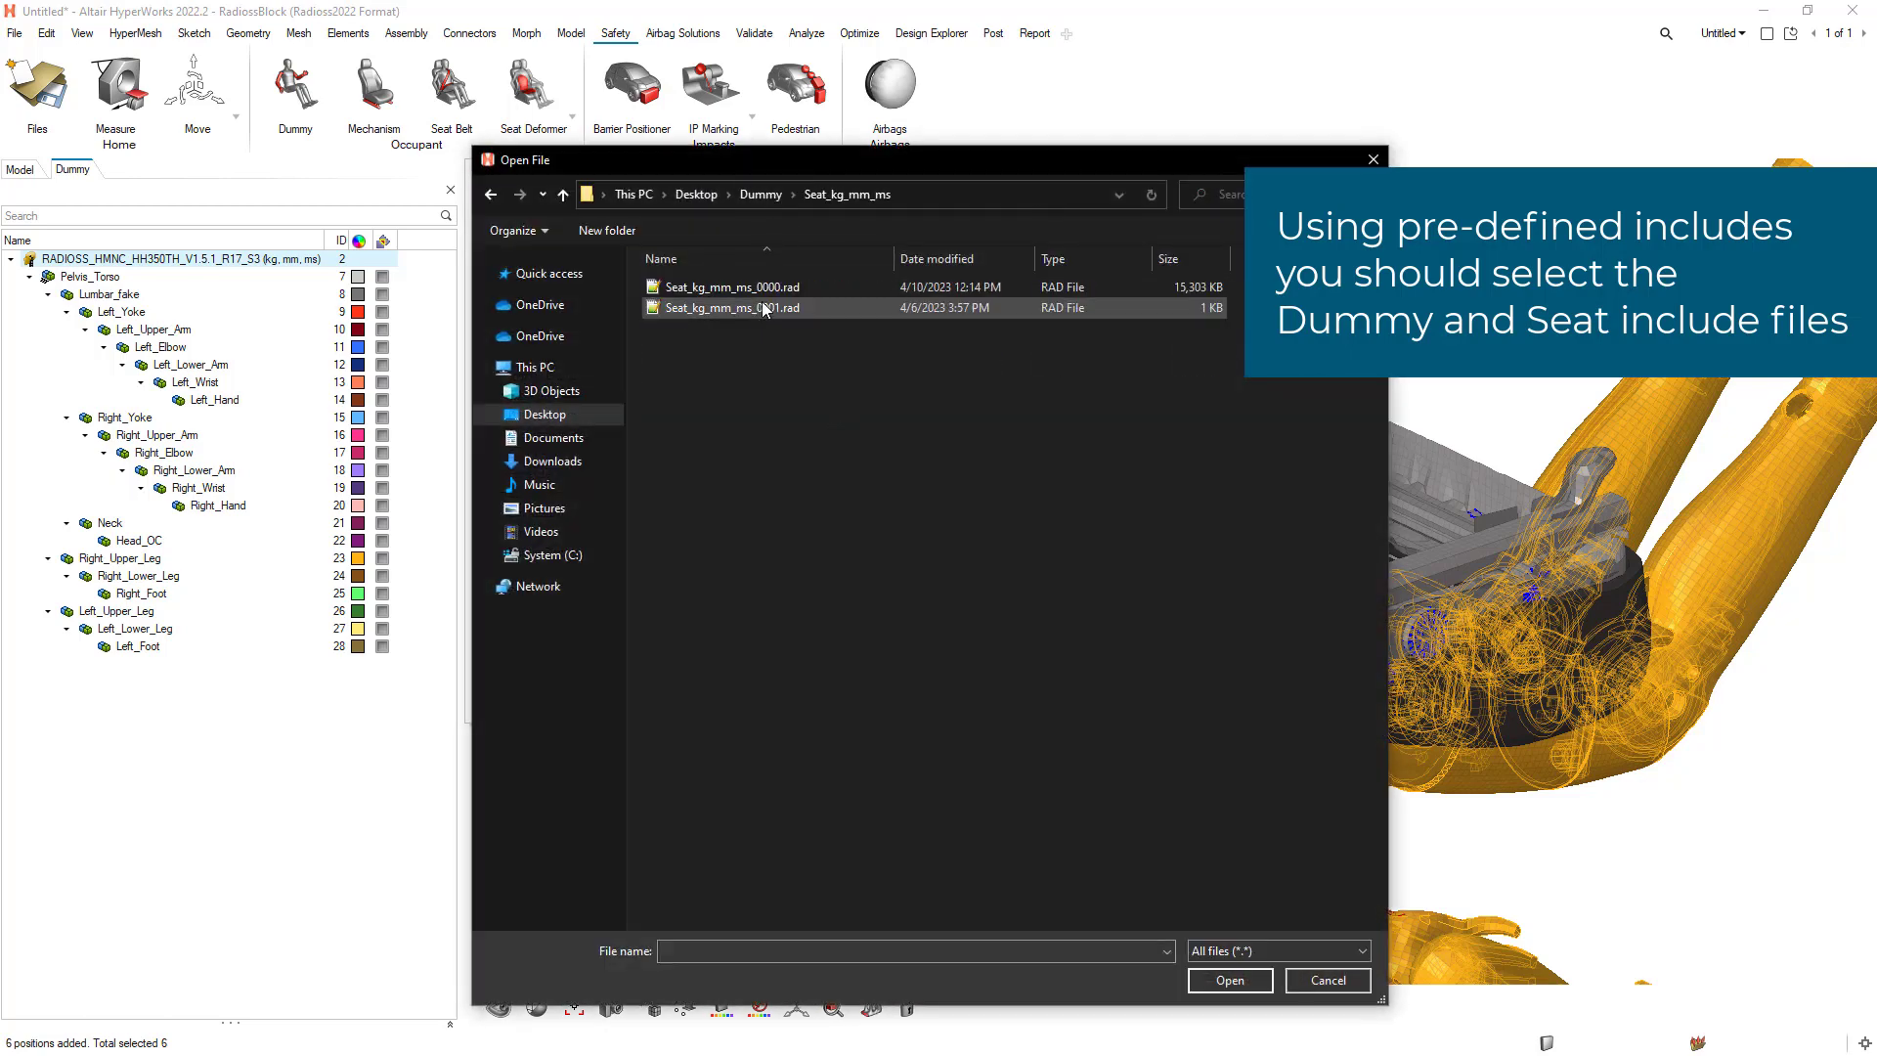
double_click(773, 304)
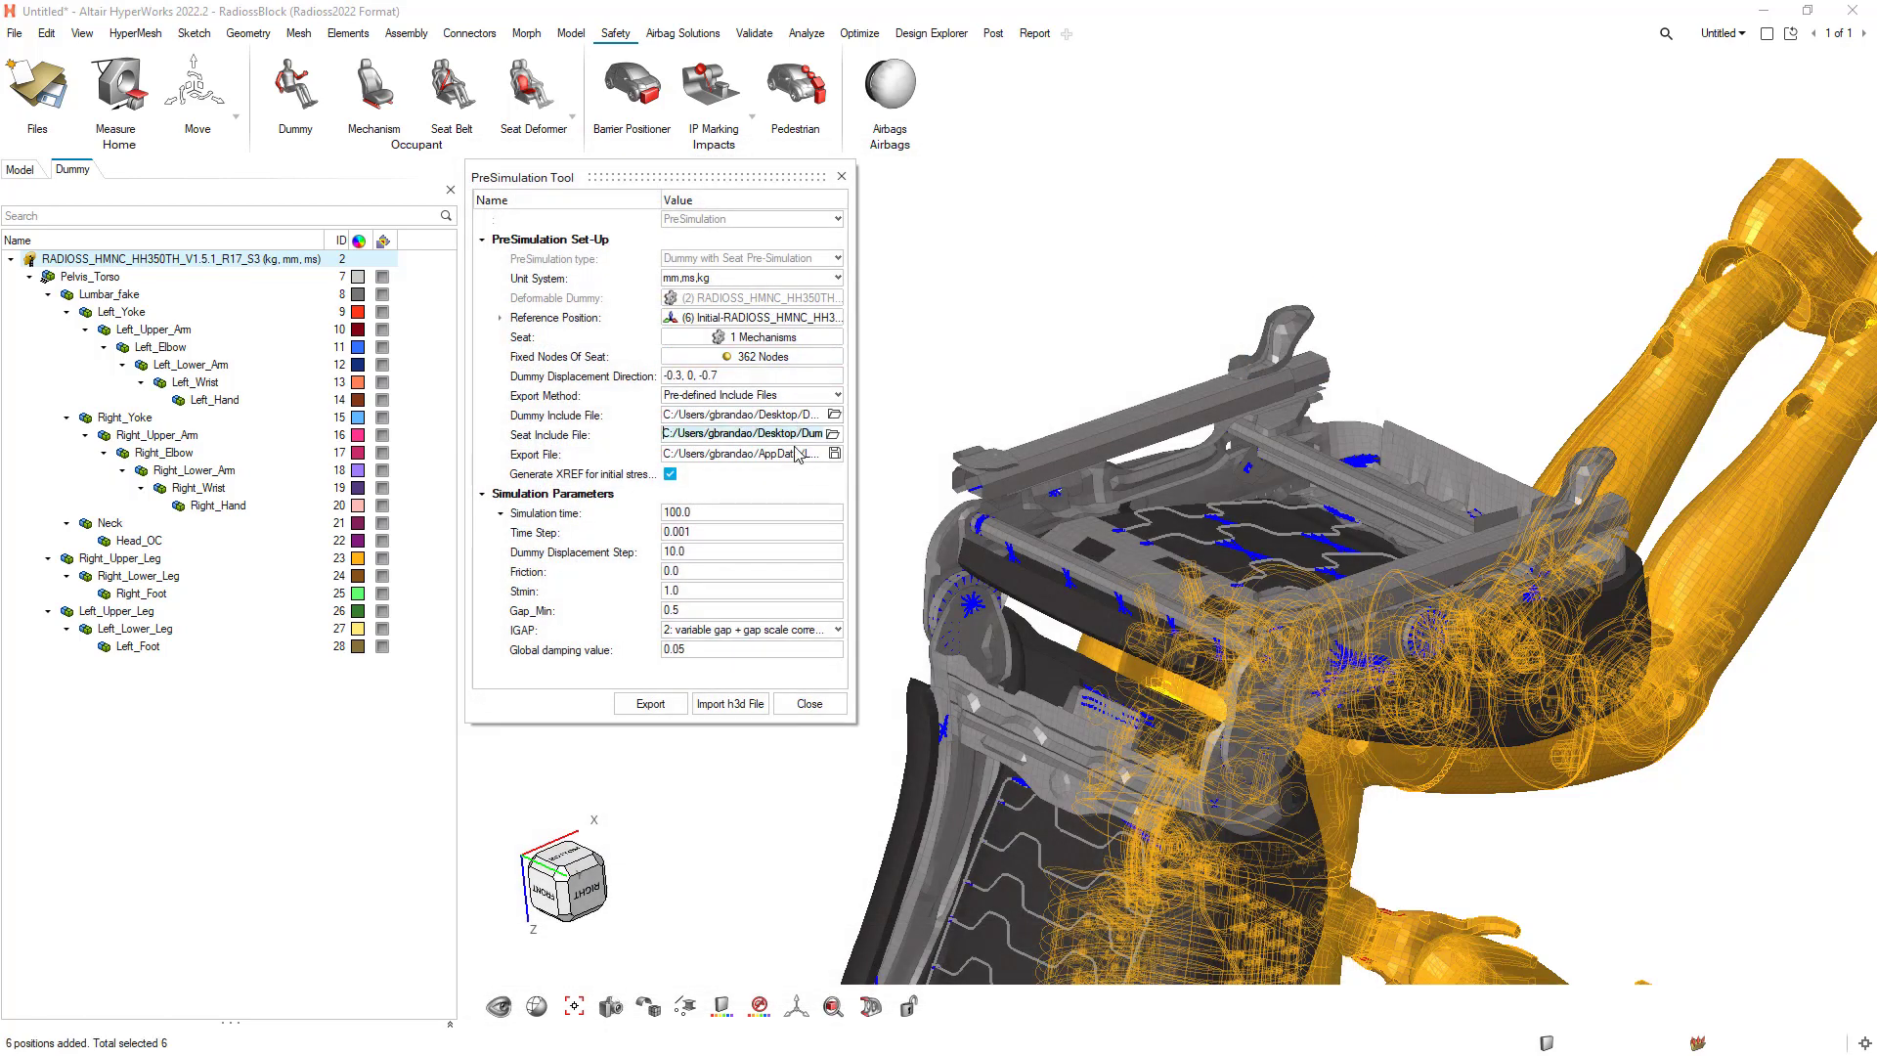
Set the export file to Dummy_000 in a new folder named Presimulation inside the Dummy folder
click(835, 454)
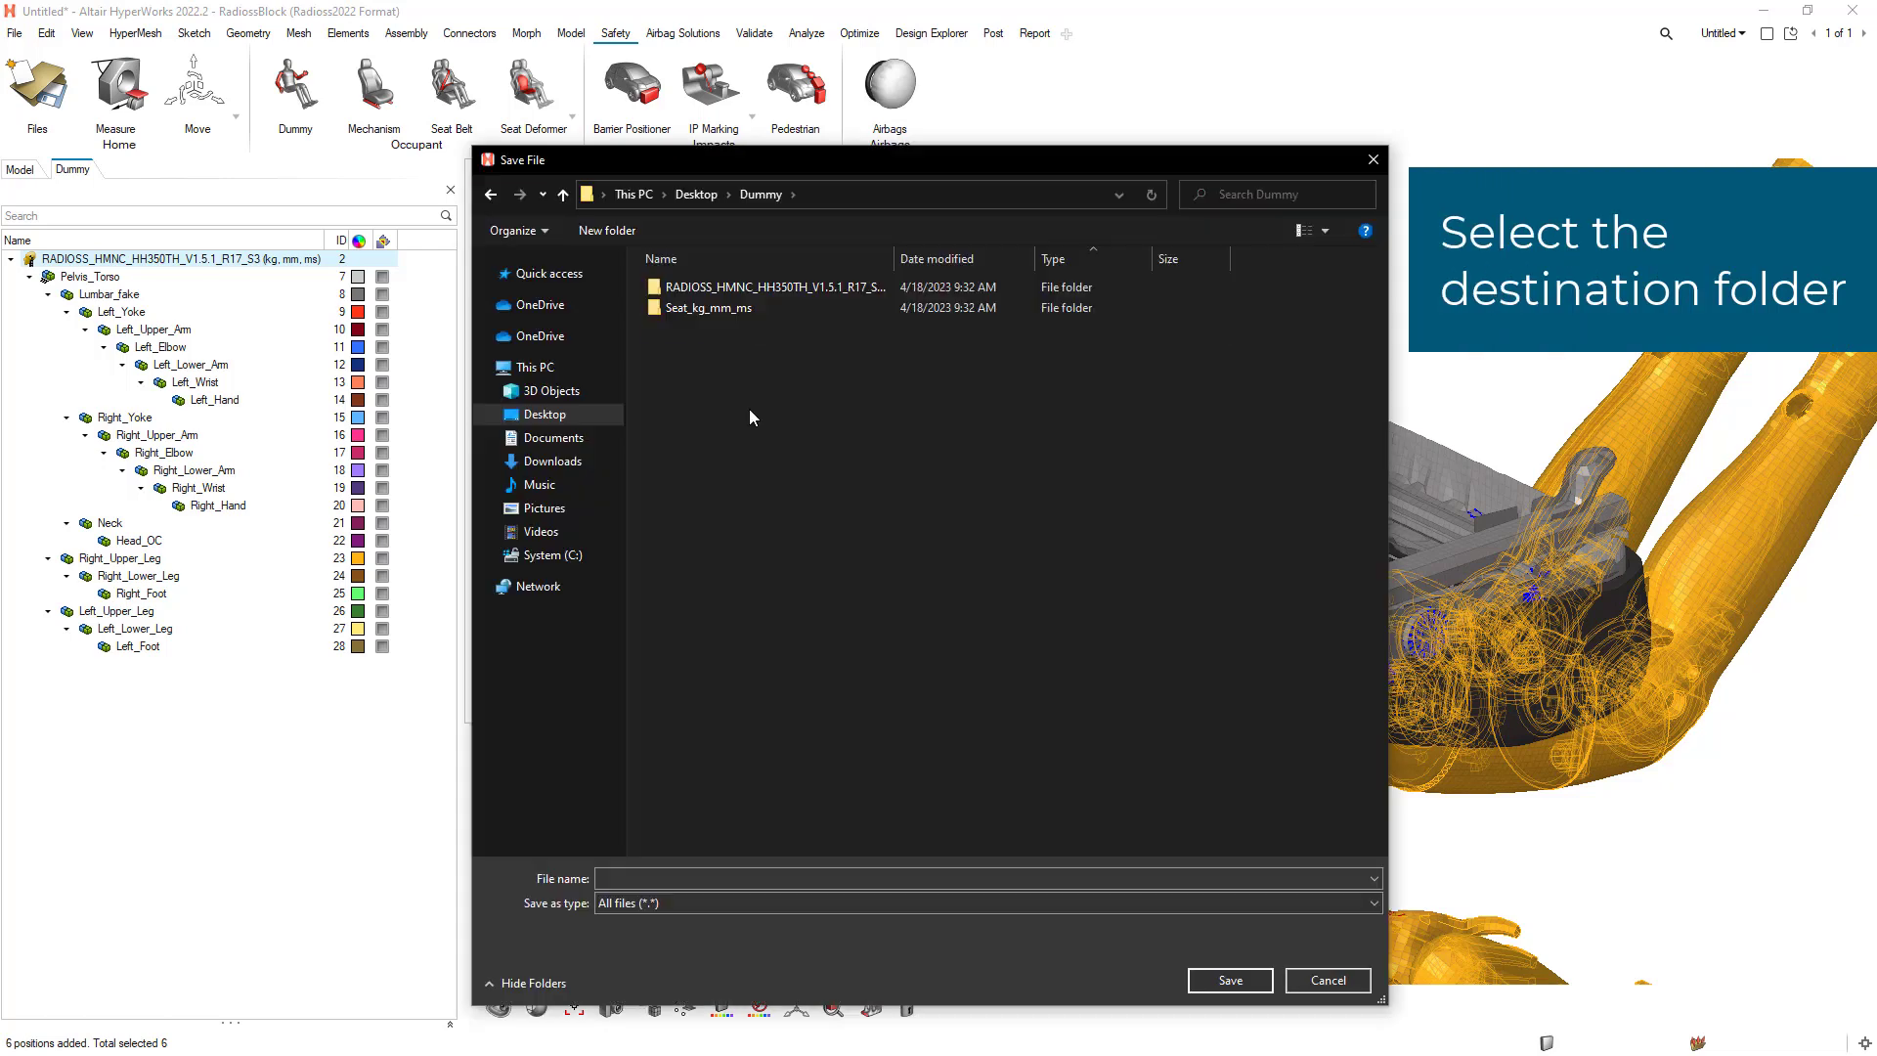
key(ctrl+shift+n)
text(Presimulation)
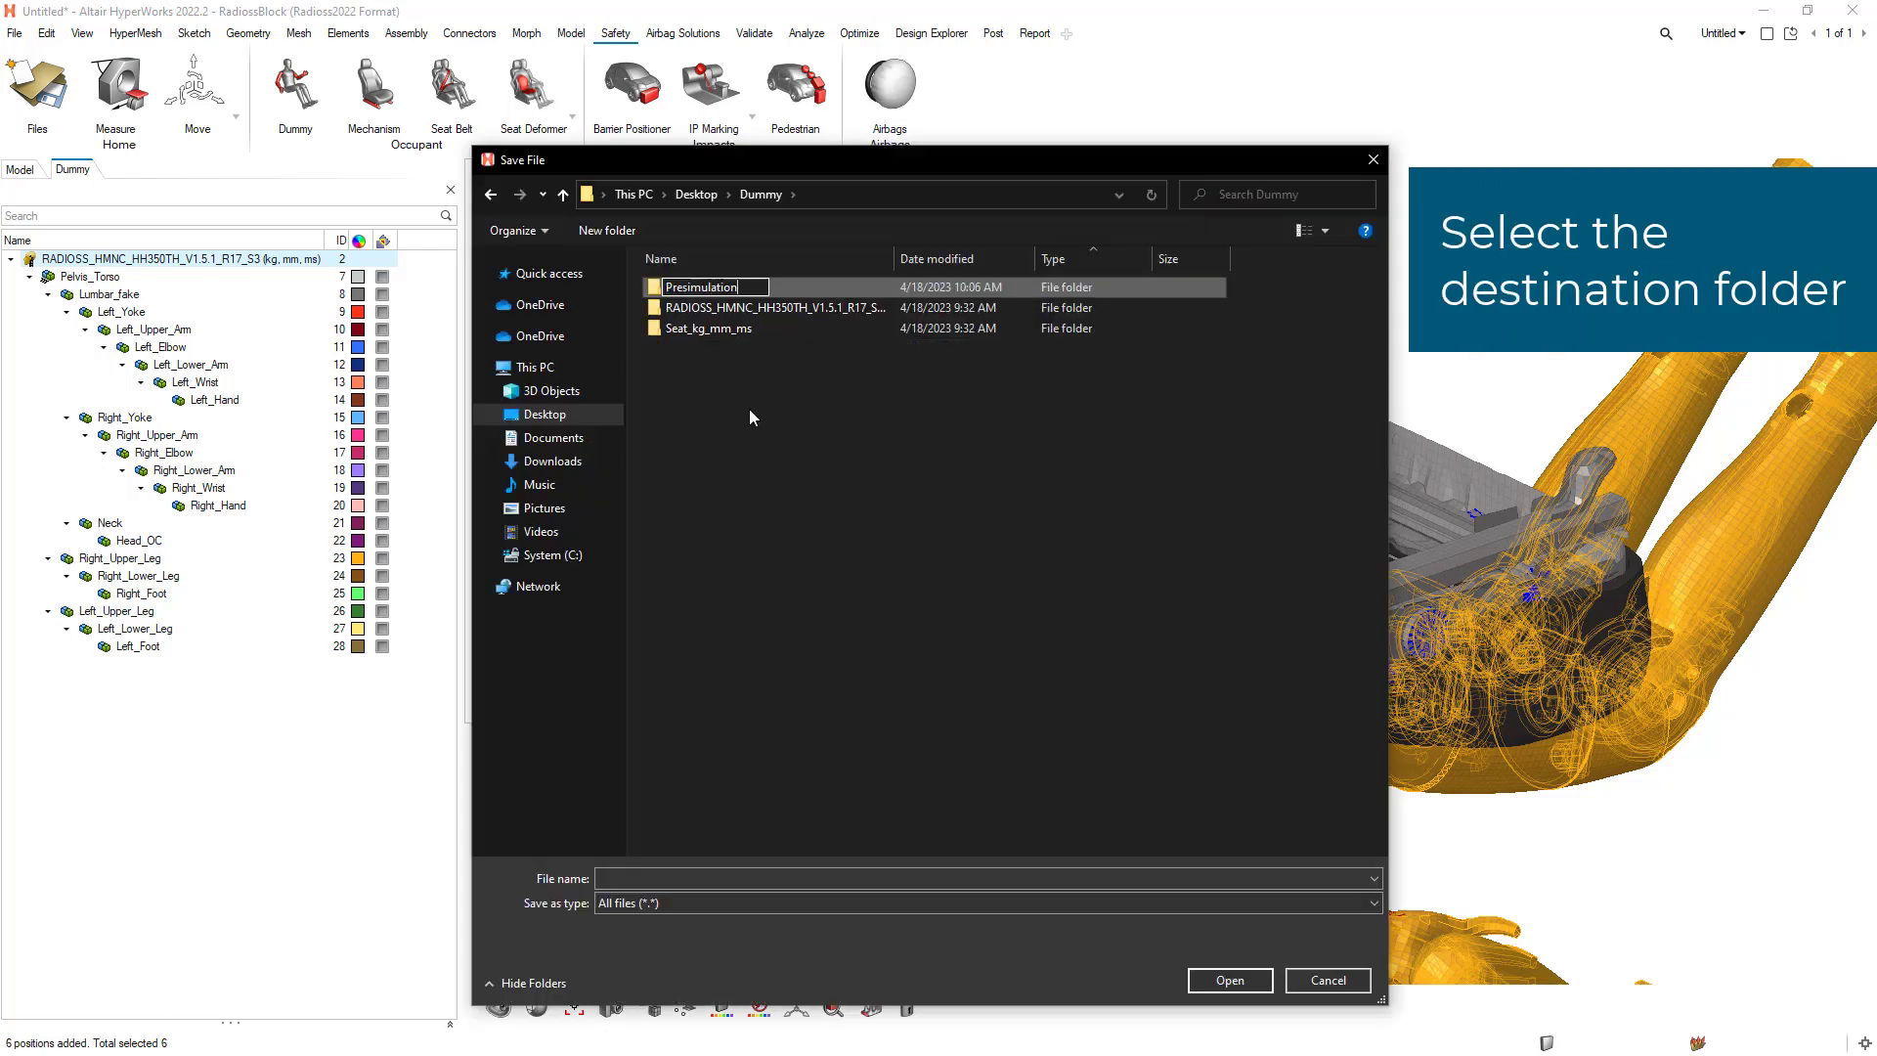
key(Return)
double_click(720, 288)
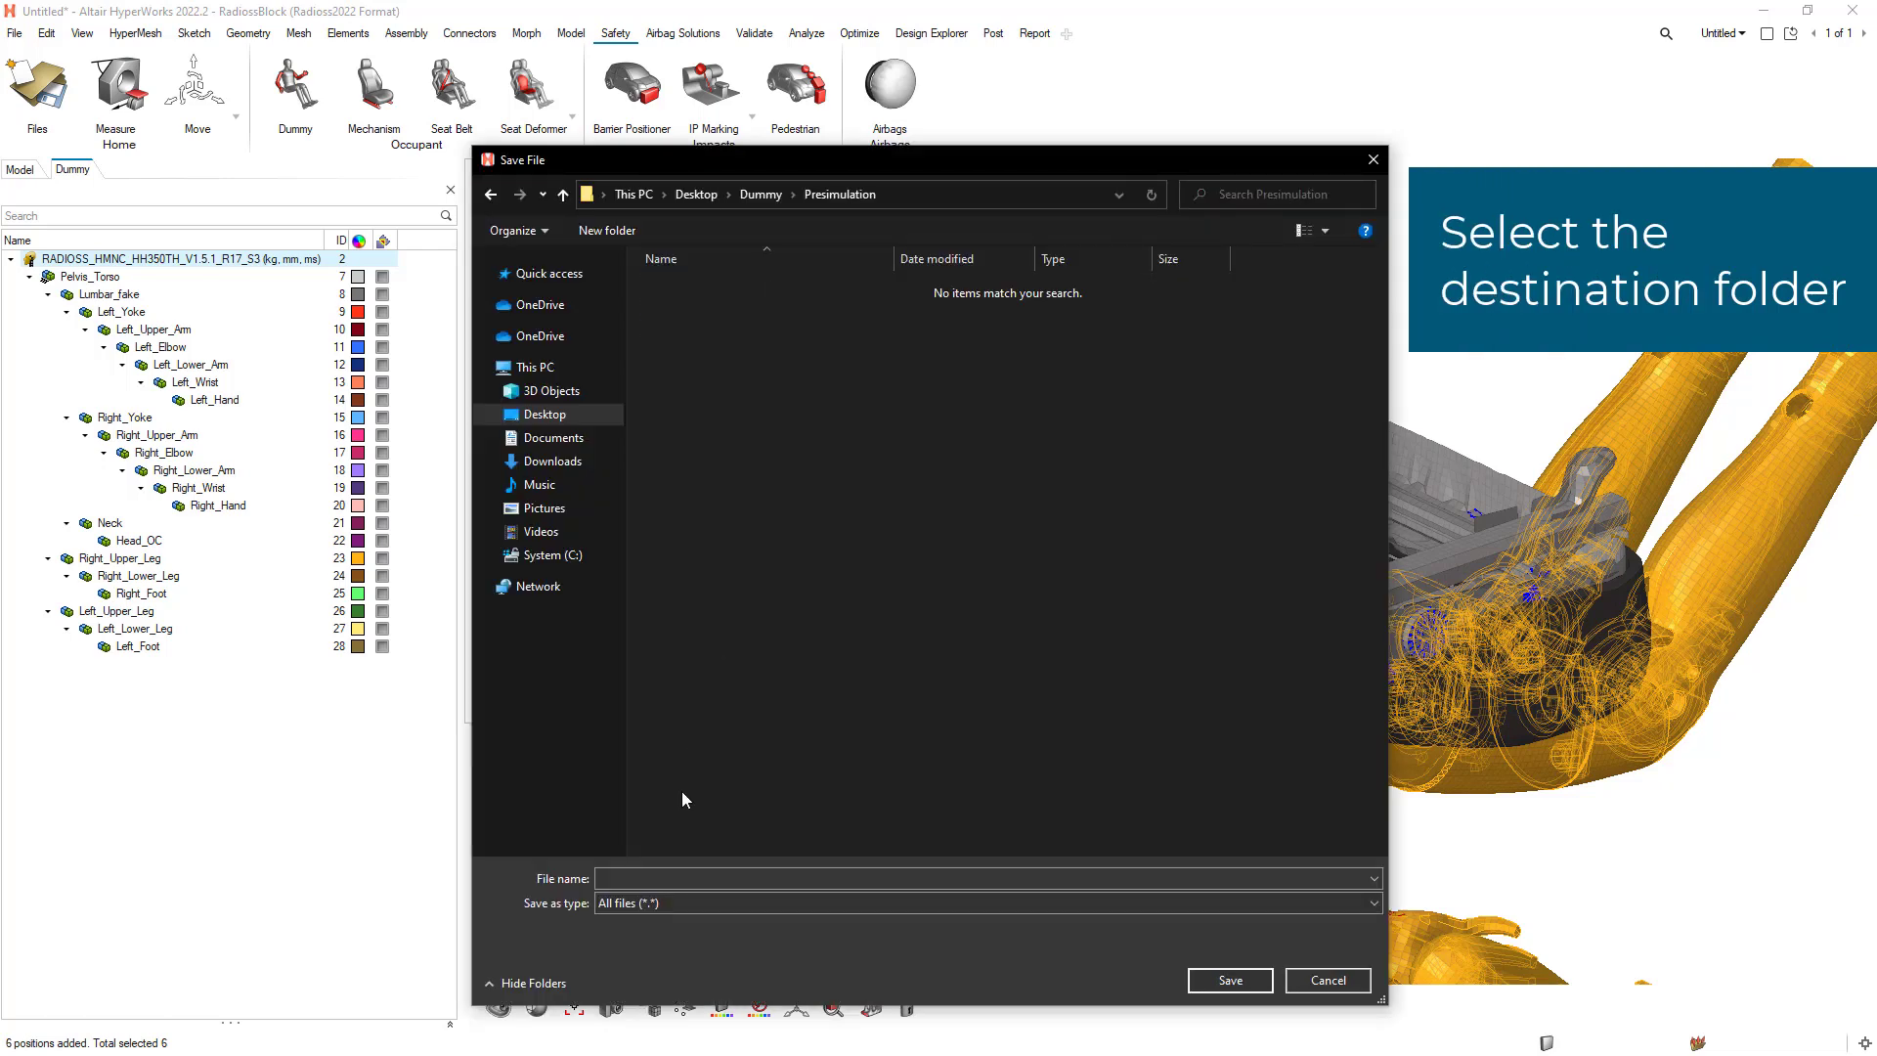
click(635, 880)
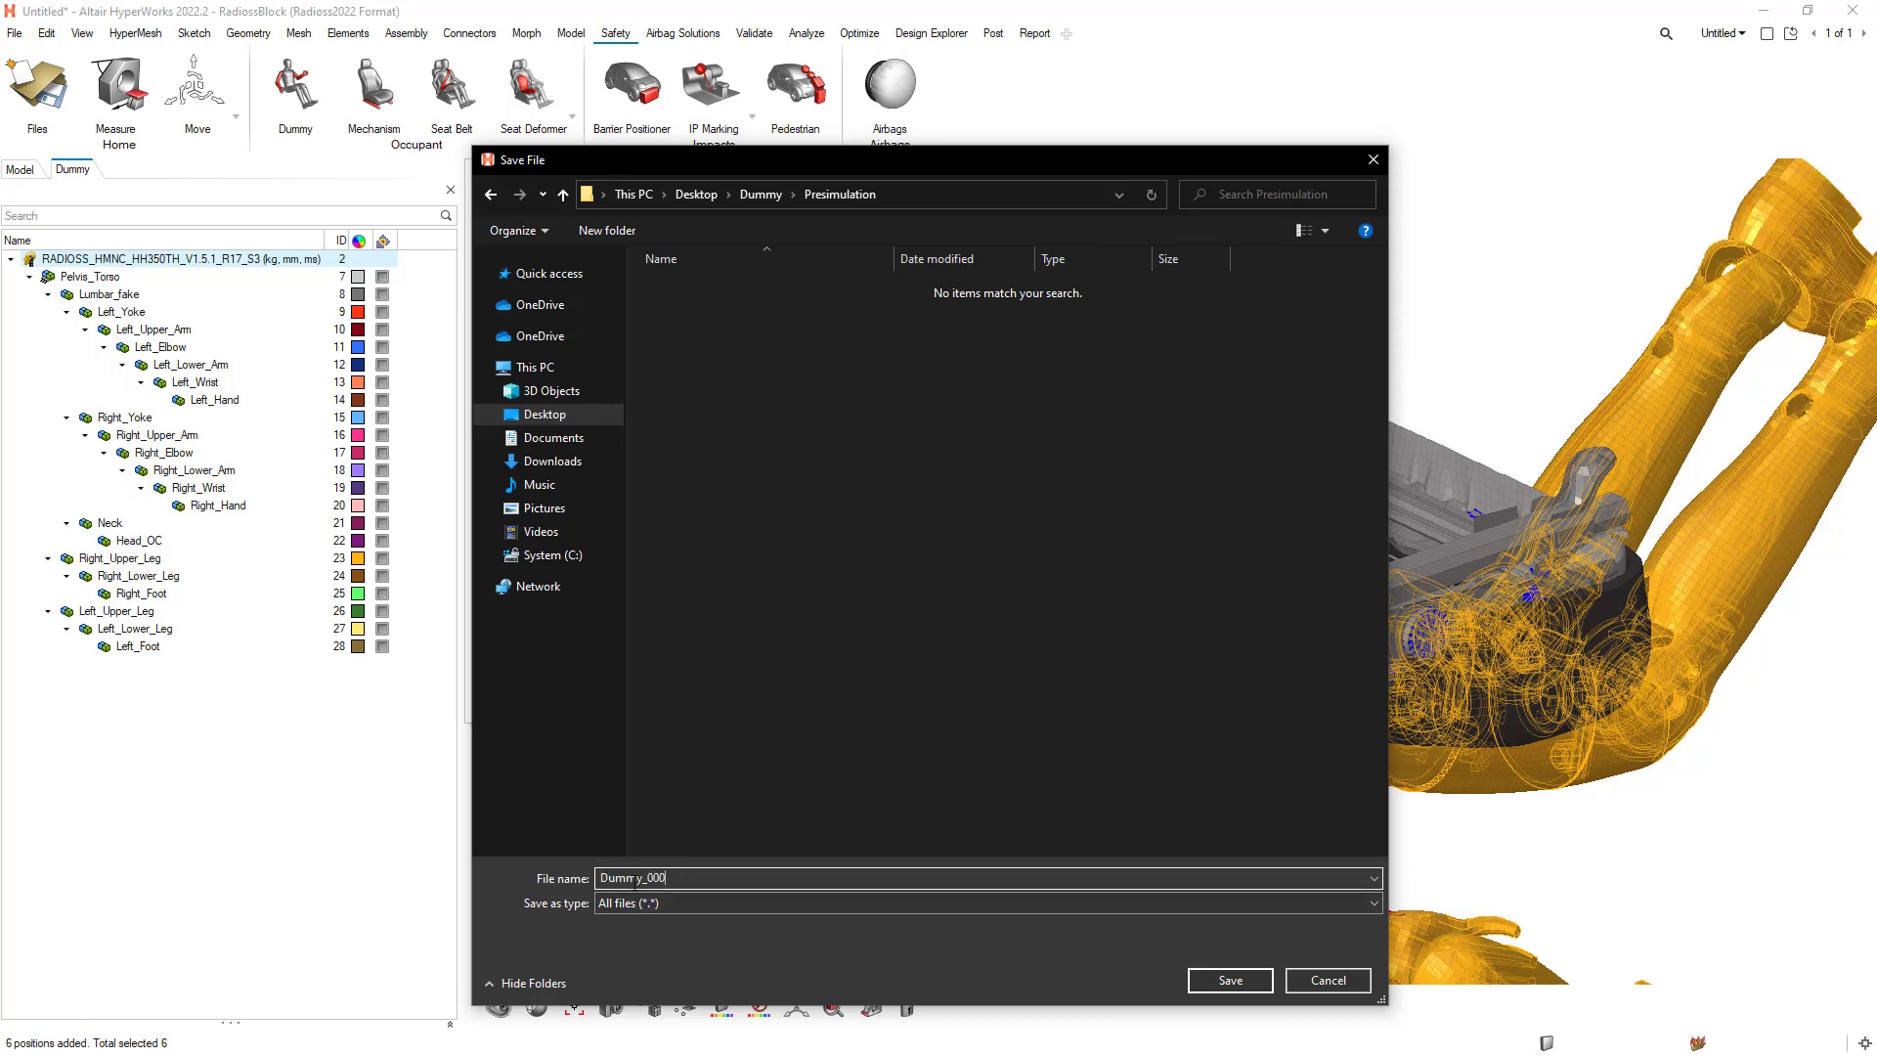
key(Return)
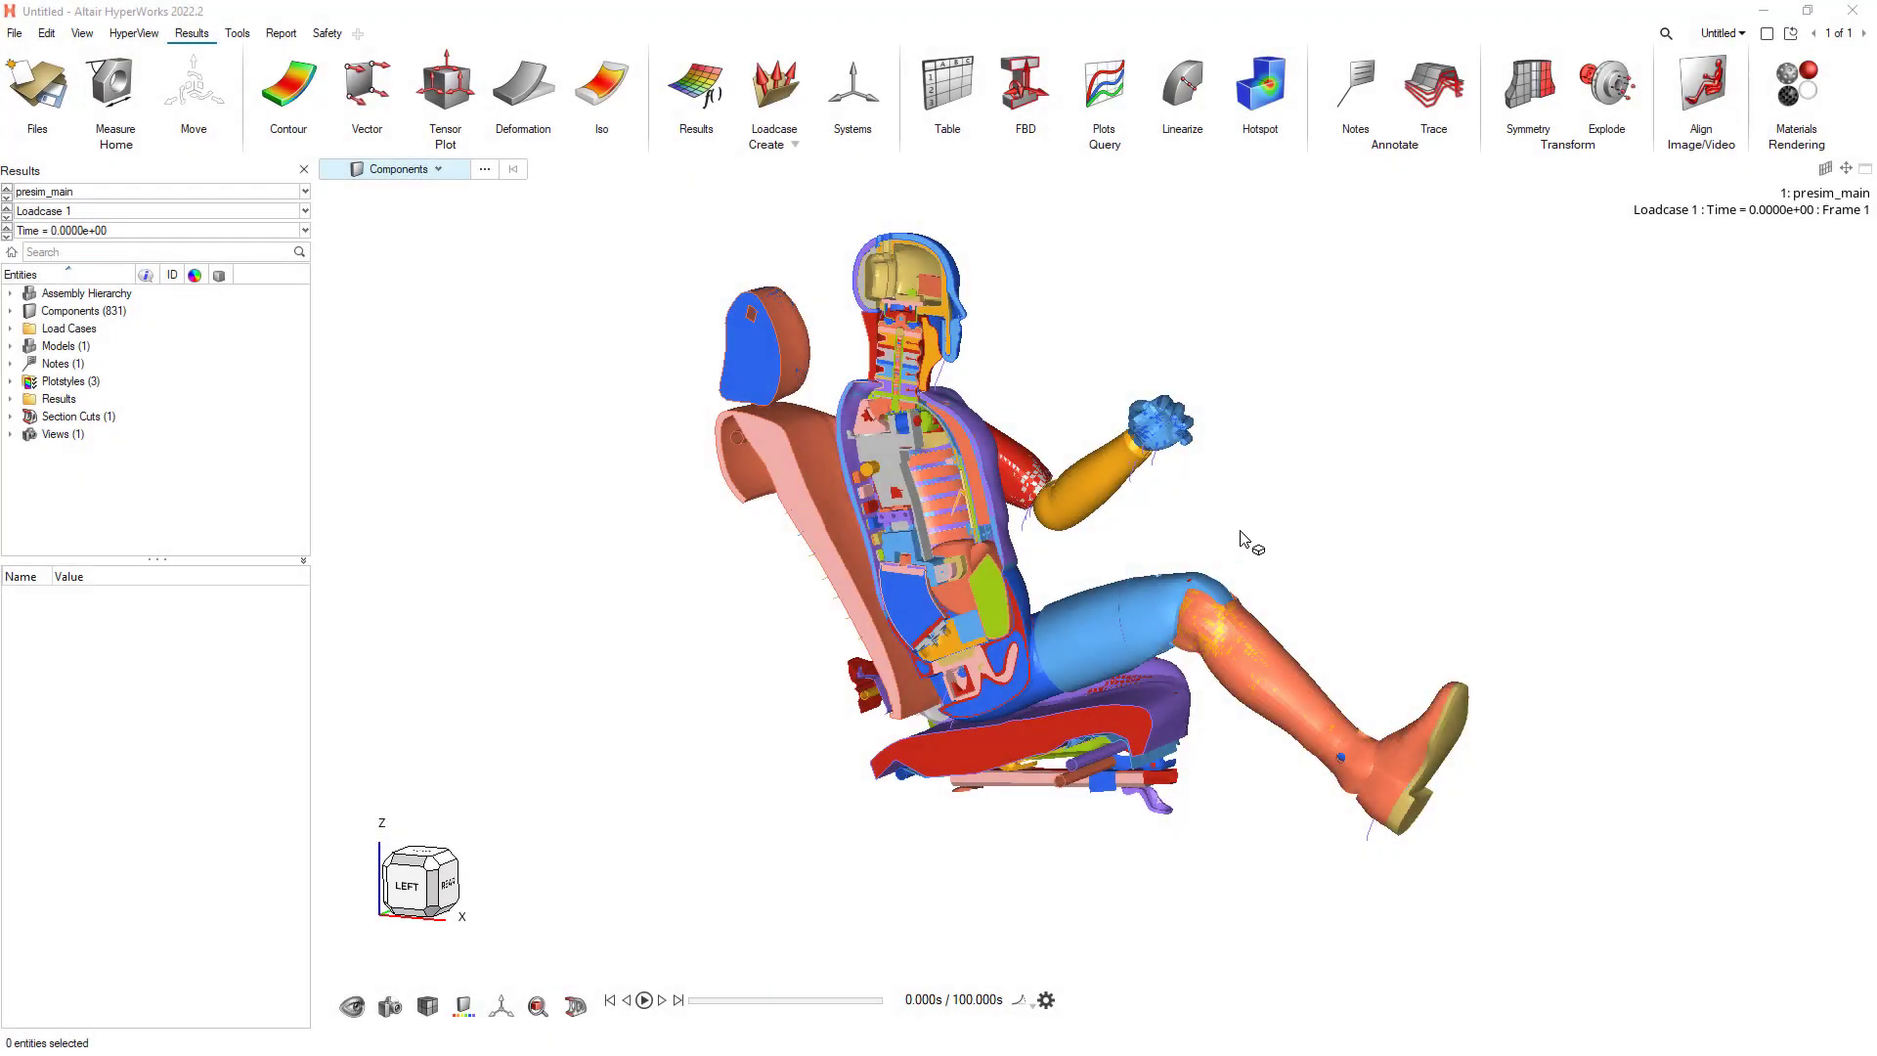
Play the presim_main results animation and view the sectioned dummy and seat from the left side
right_drag(1240, 531, 1269, 596)
click(645, 1001)
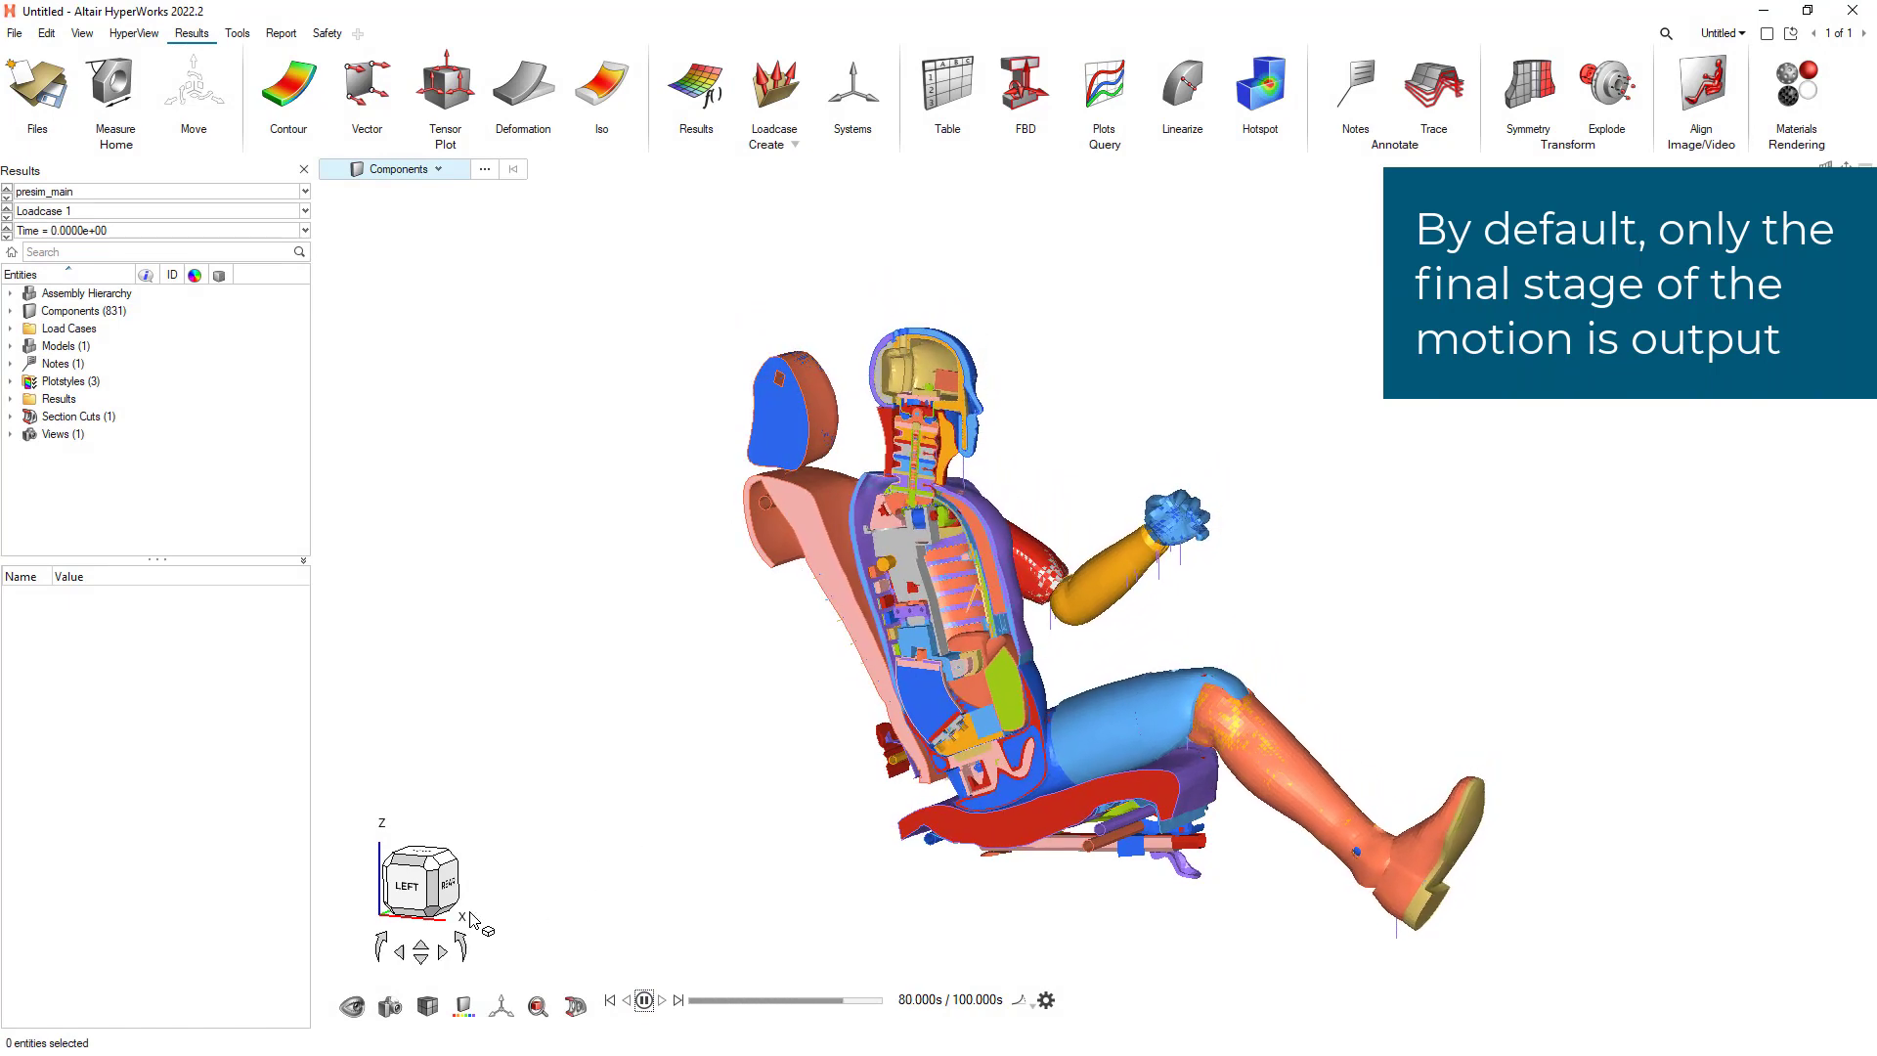
click(409, 892)
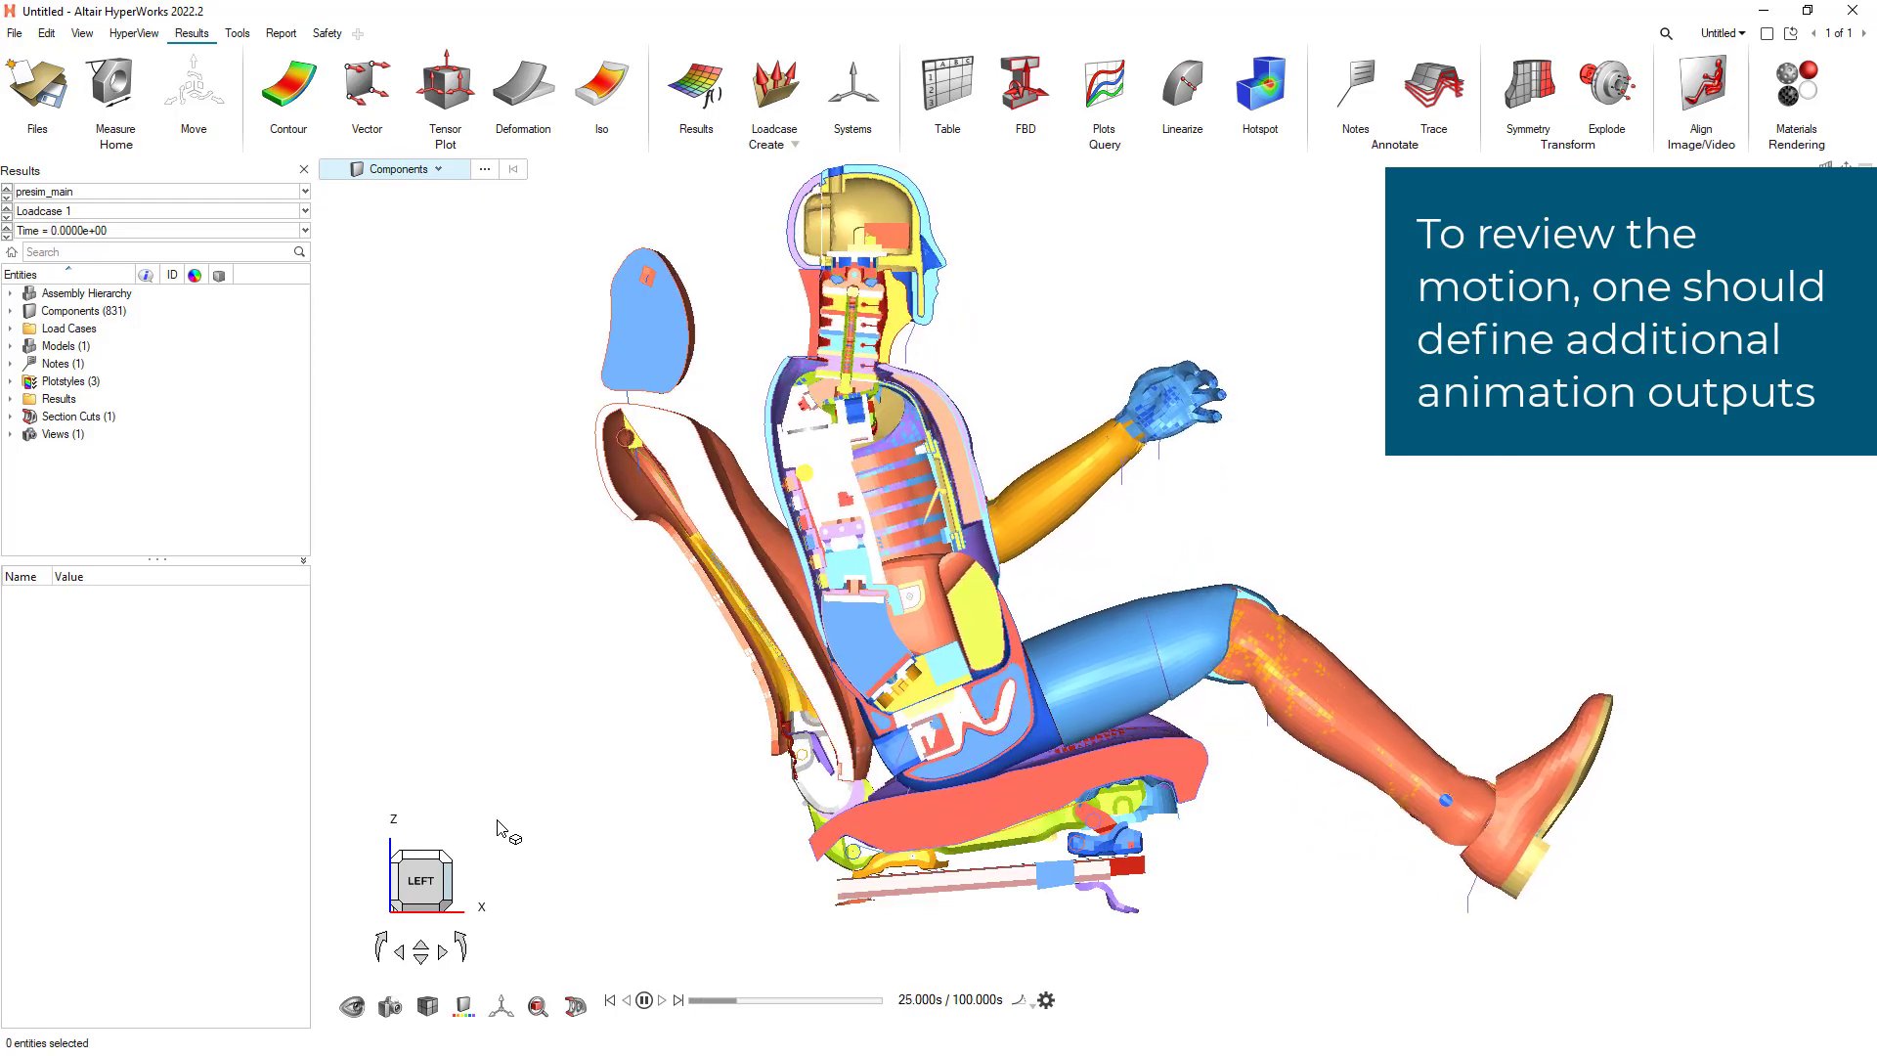
Delete the planar section cut Section 1 from the results model and examine the full dummy and seat motion
click(575, 1006)
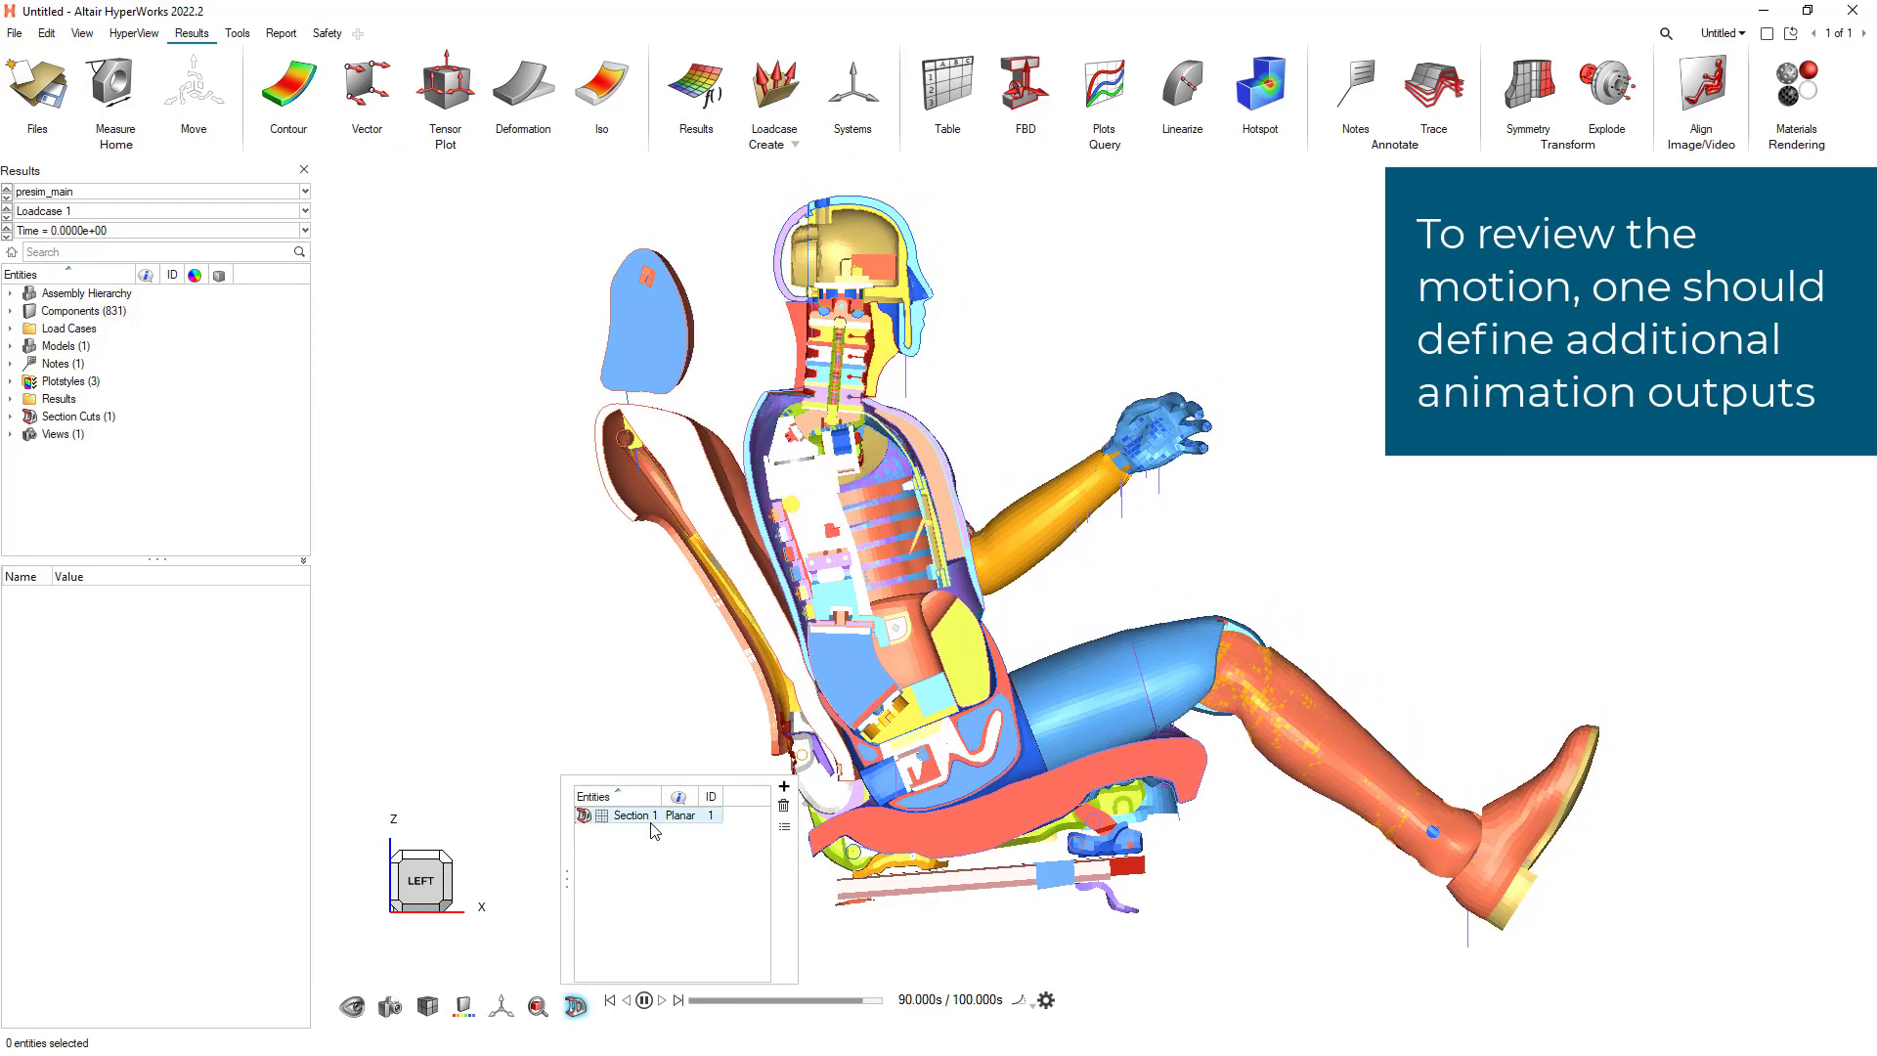
click(783, 808)
click(576, 1008)
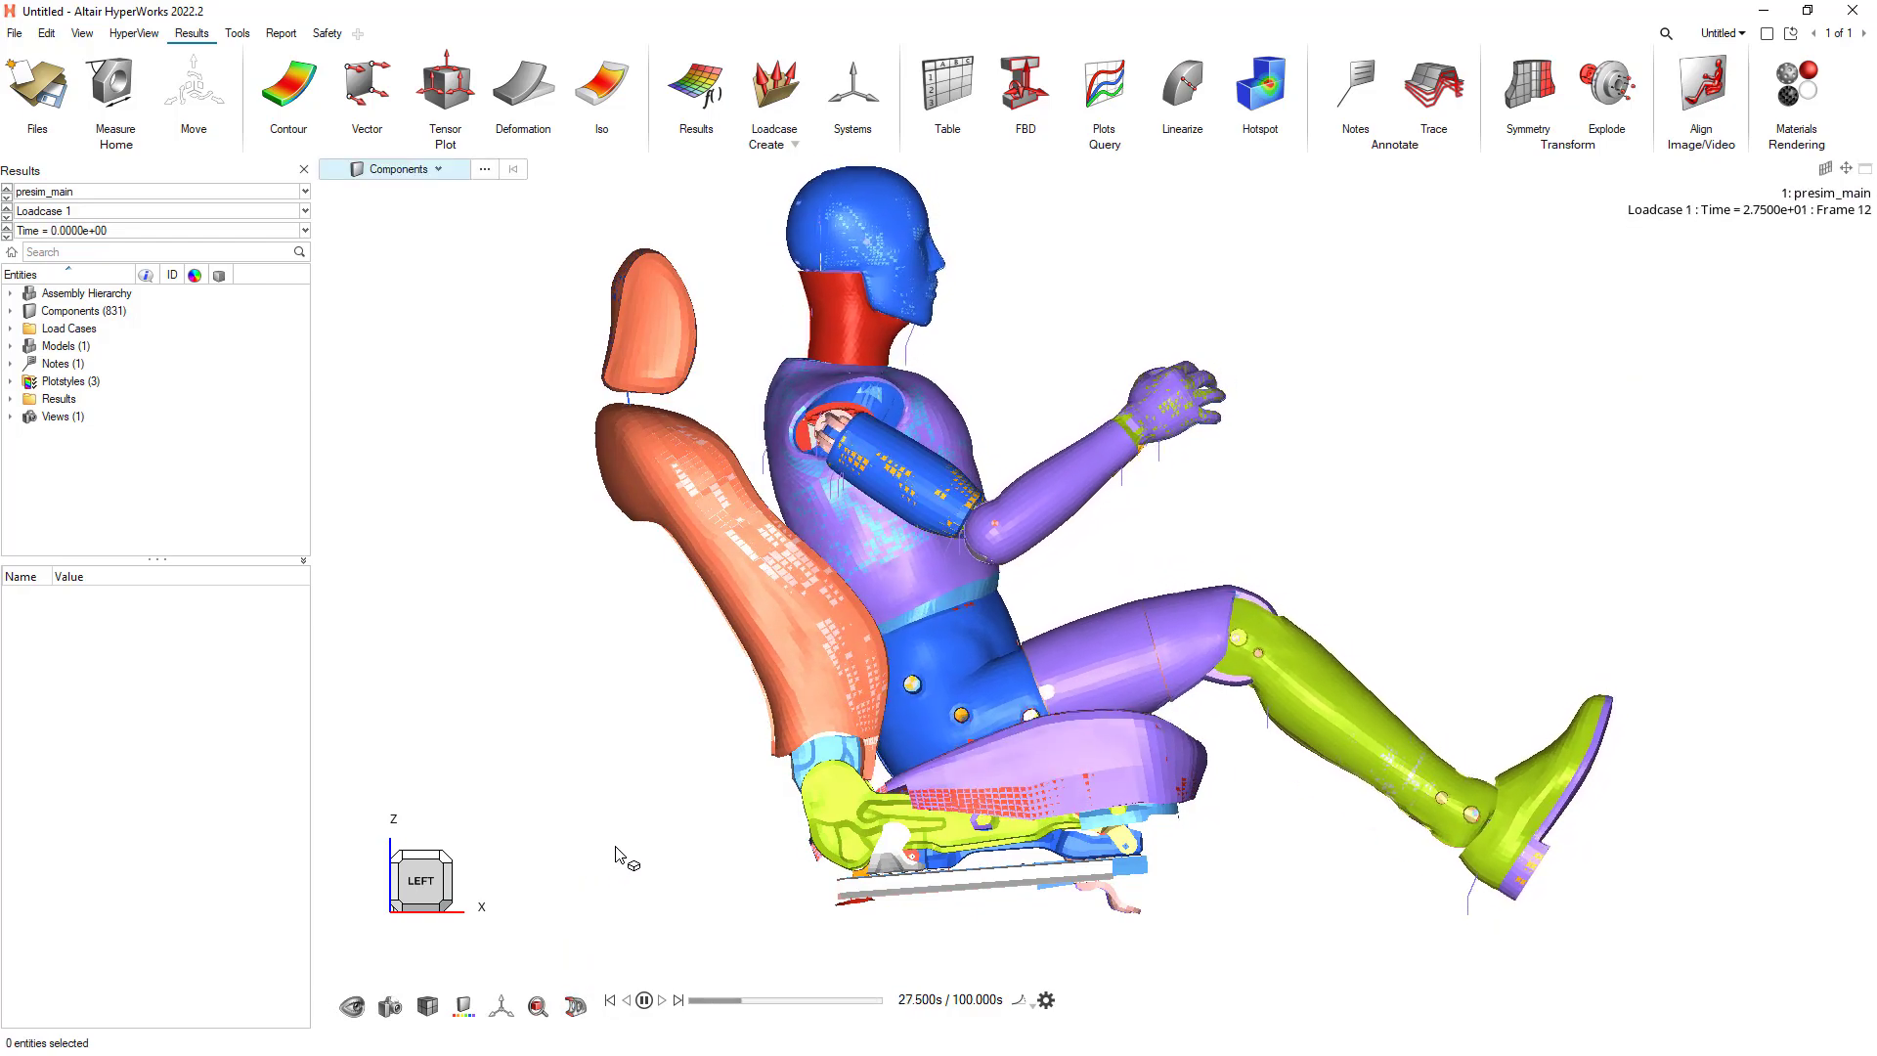
middle_drag(1037, 641, 885, 718)
scroll(866, 698, down, 2)
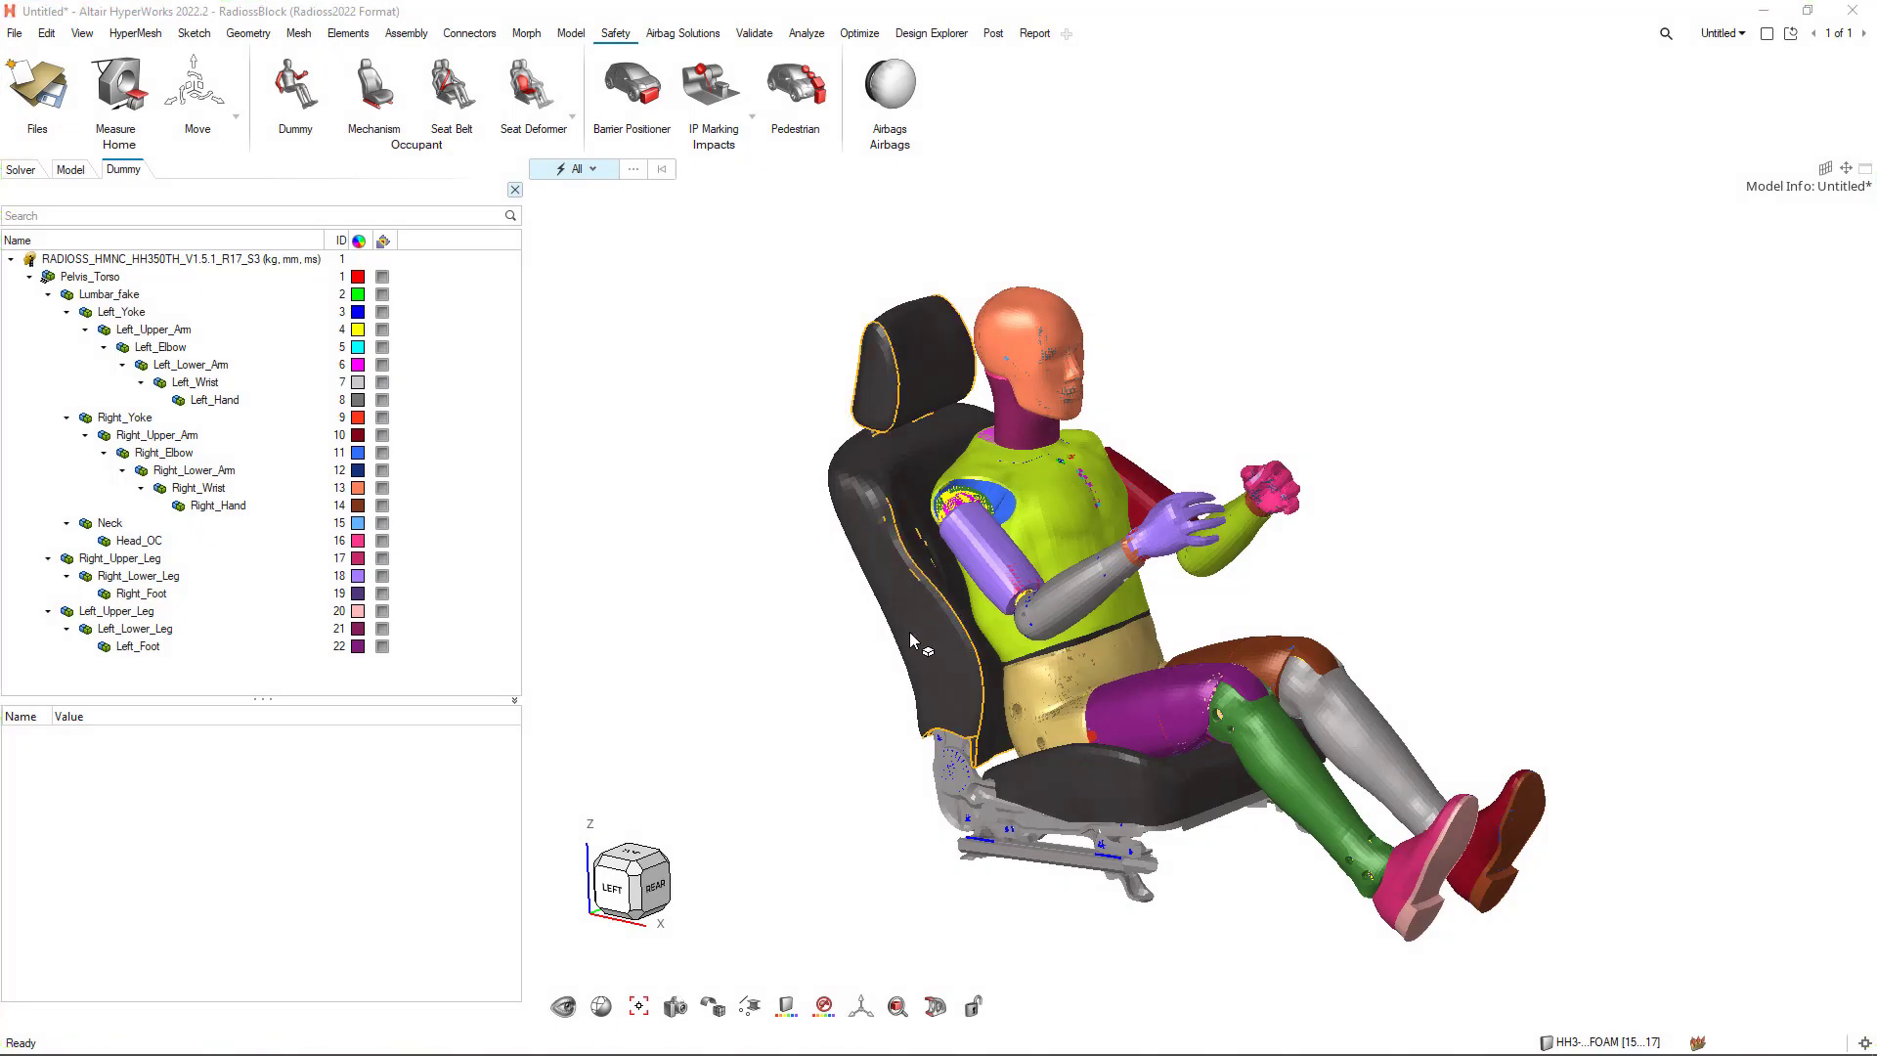
Create a section cut through the dummy and seat model and examine the contact area between pelvis and seat cushion for penetrations
middle_drag(911, 641, 991, 596)
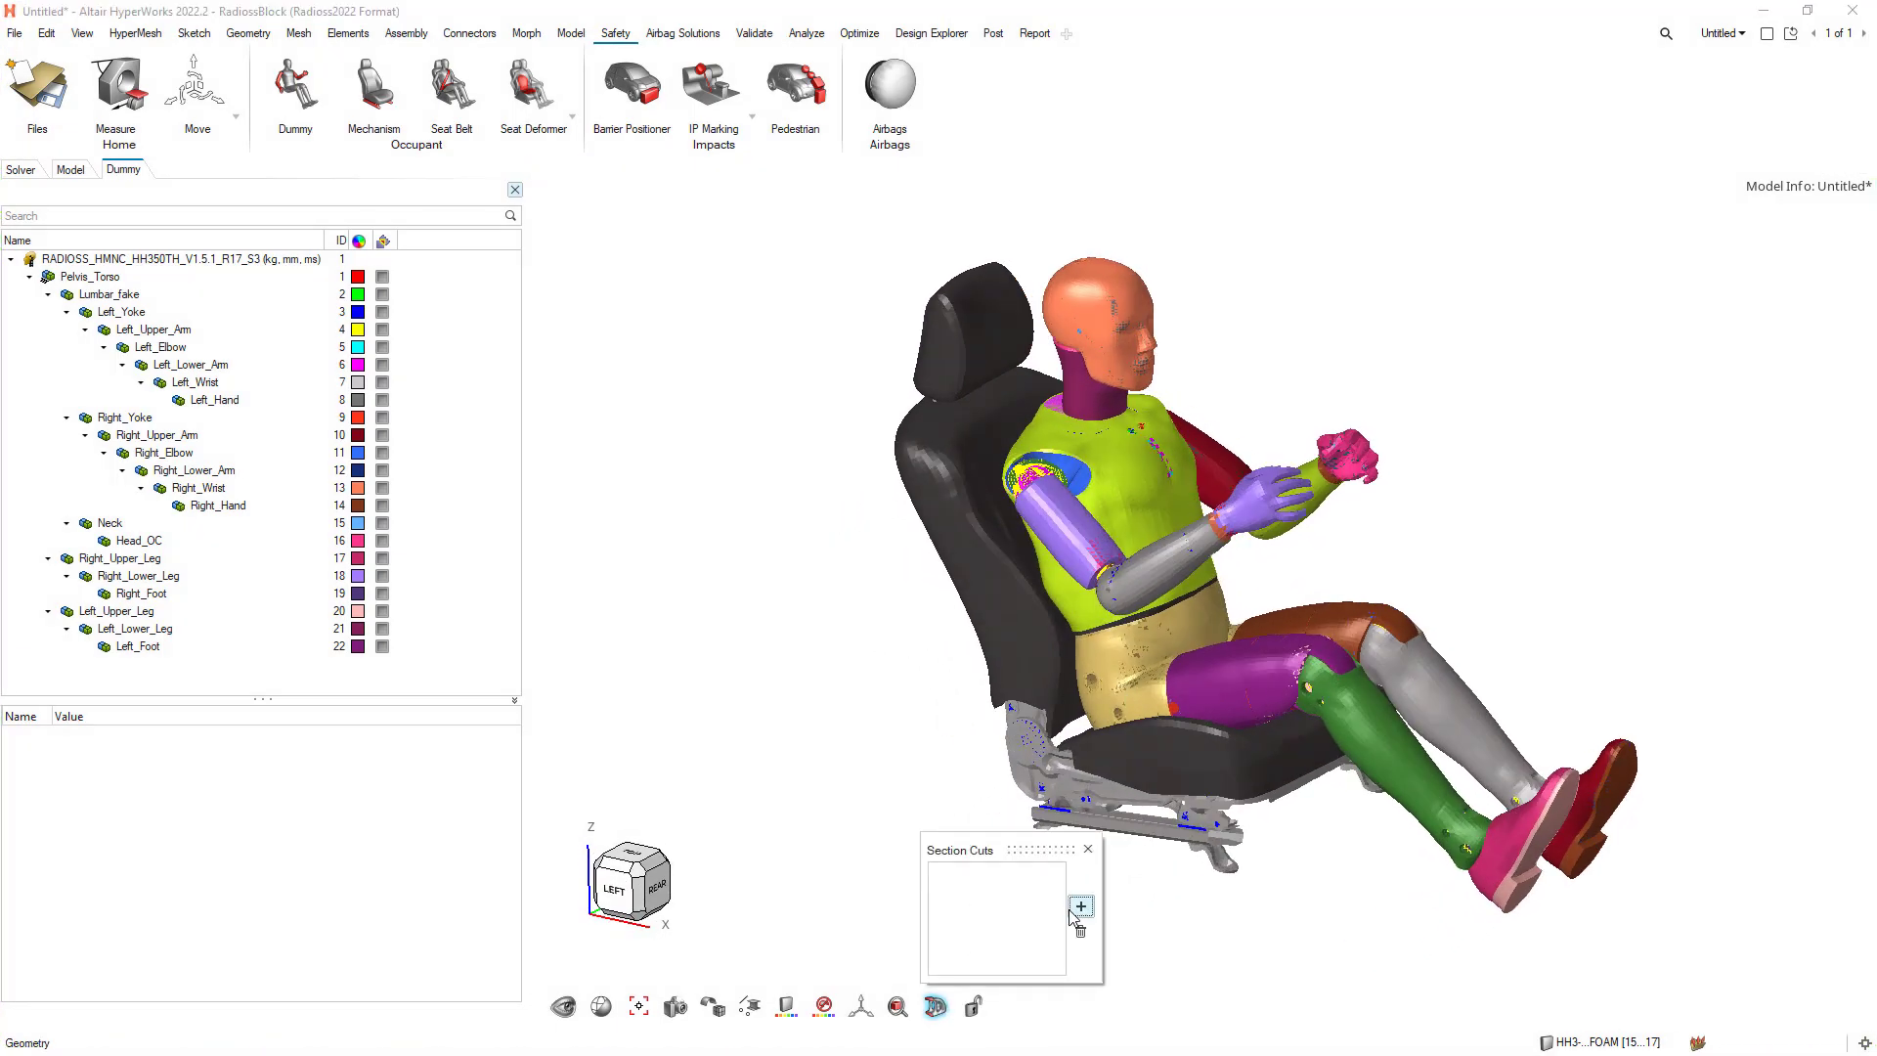
click(1080, 906)
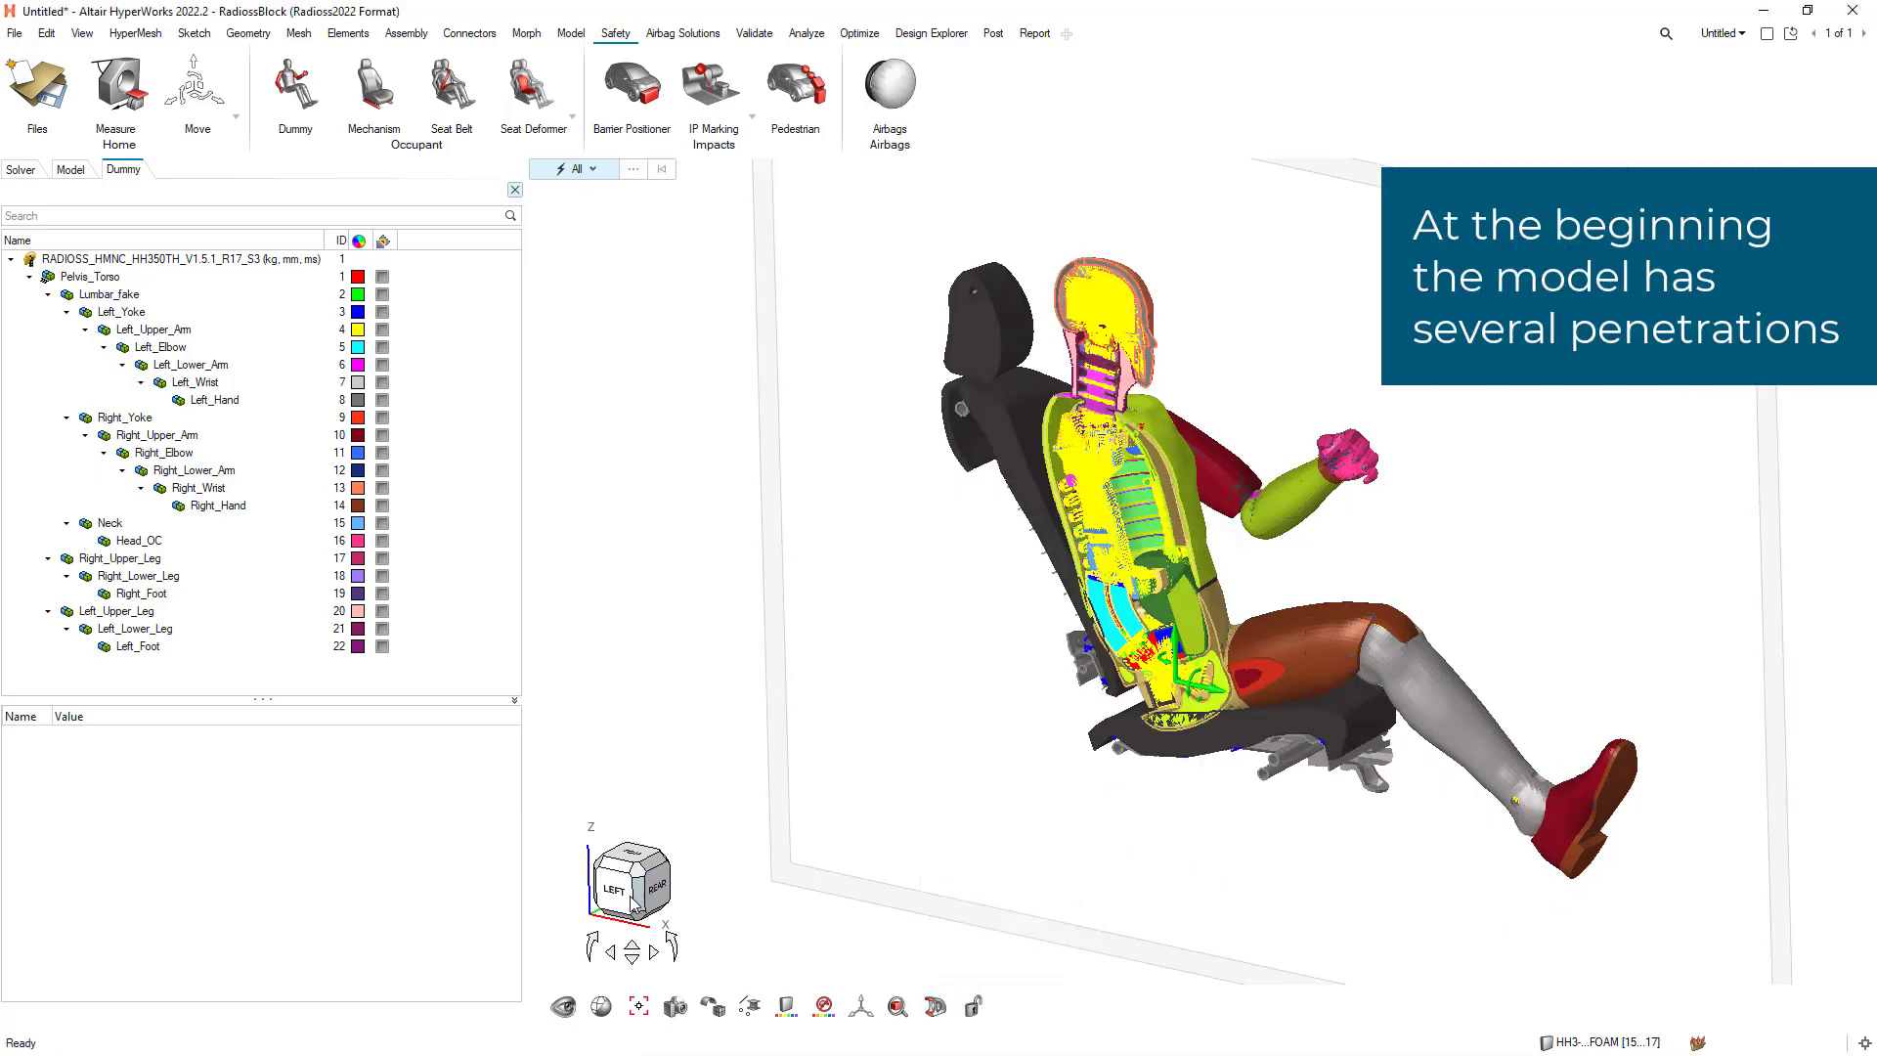
scroll(1003, 797, up, 5)
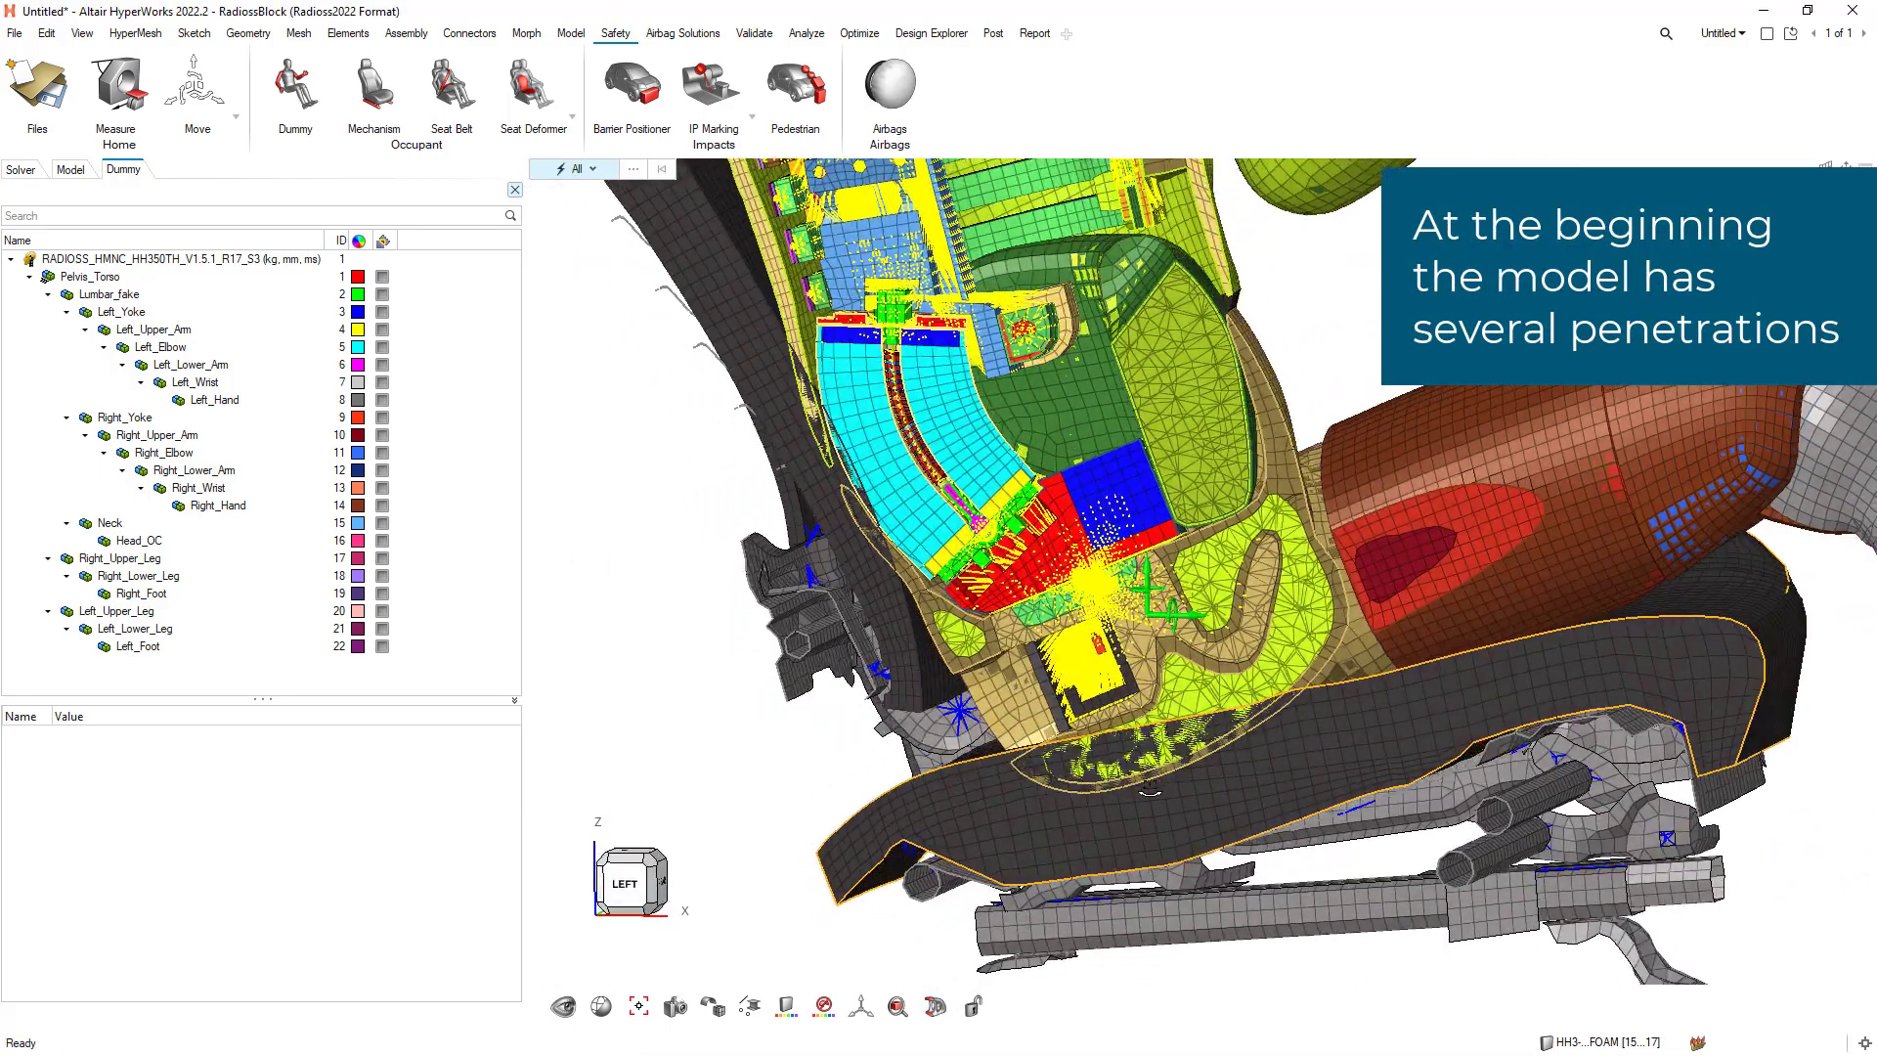
scroll(1166, 784, down, 6)
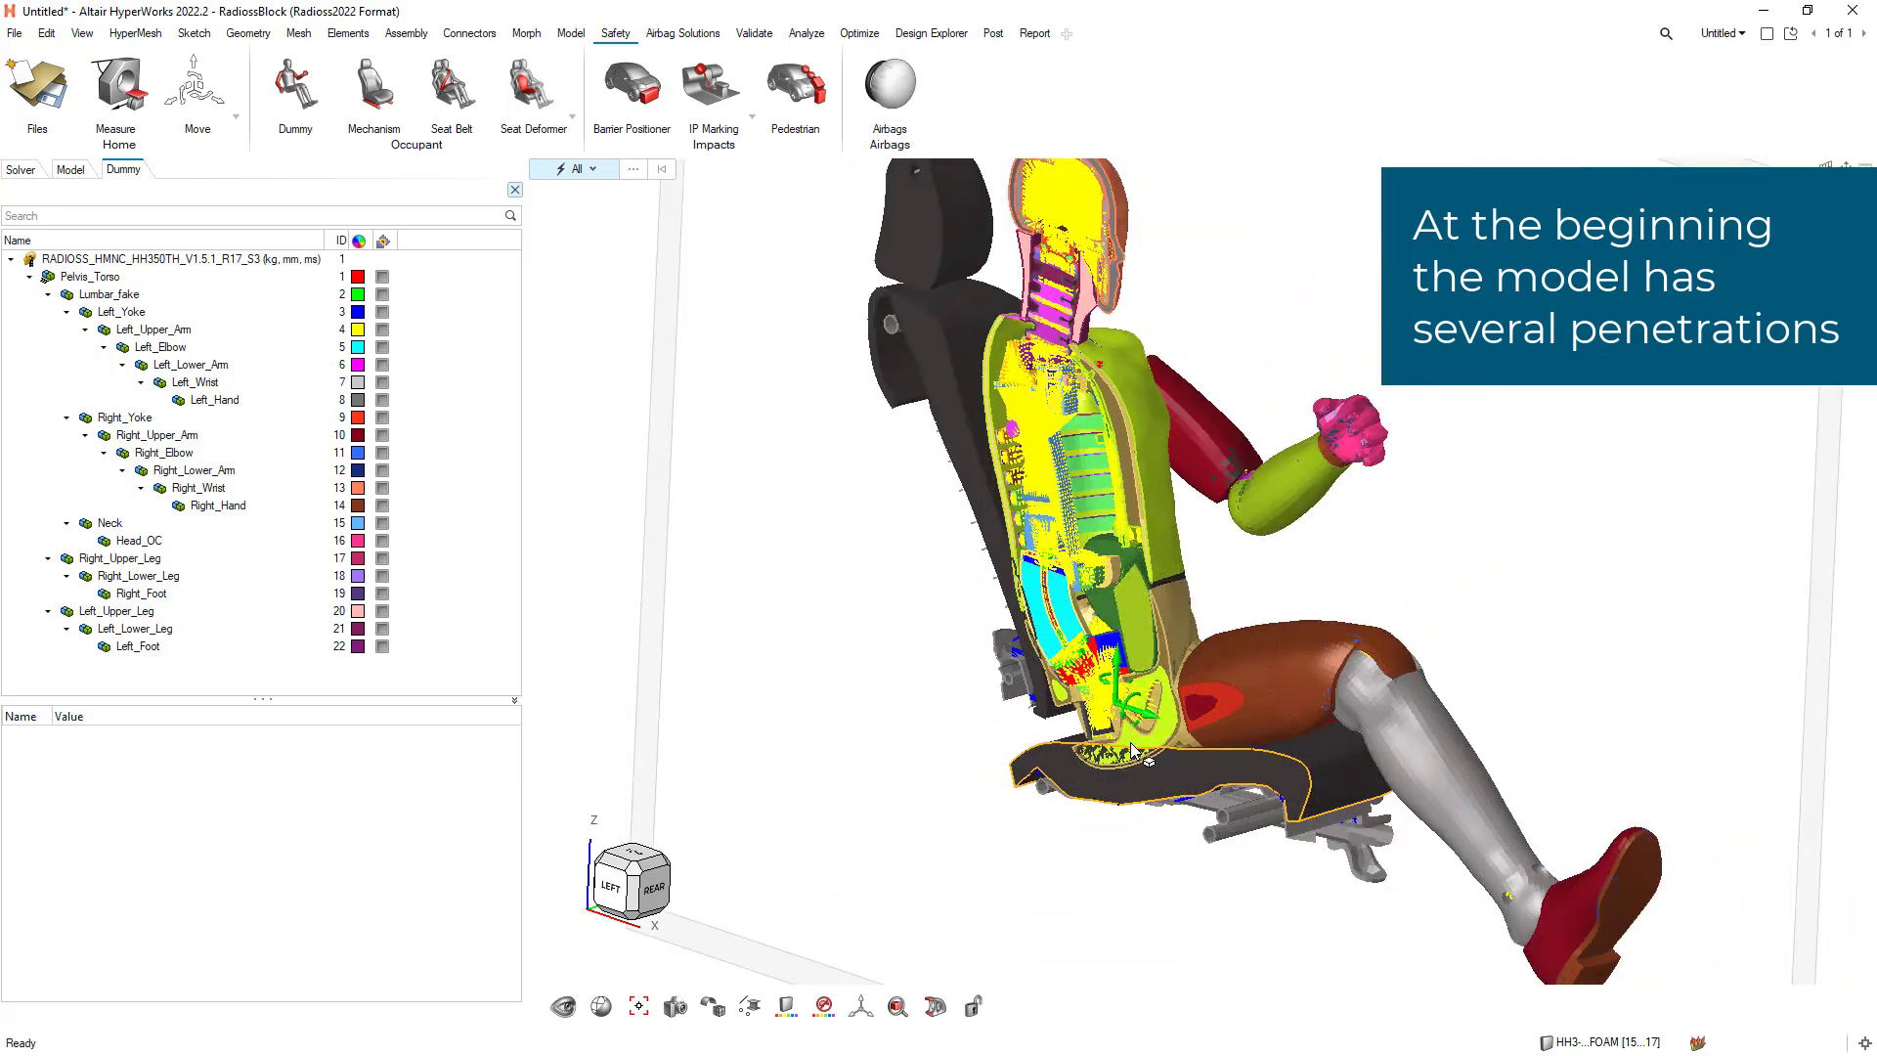
middle_drag(1165, 784, 1230, 631)
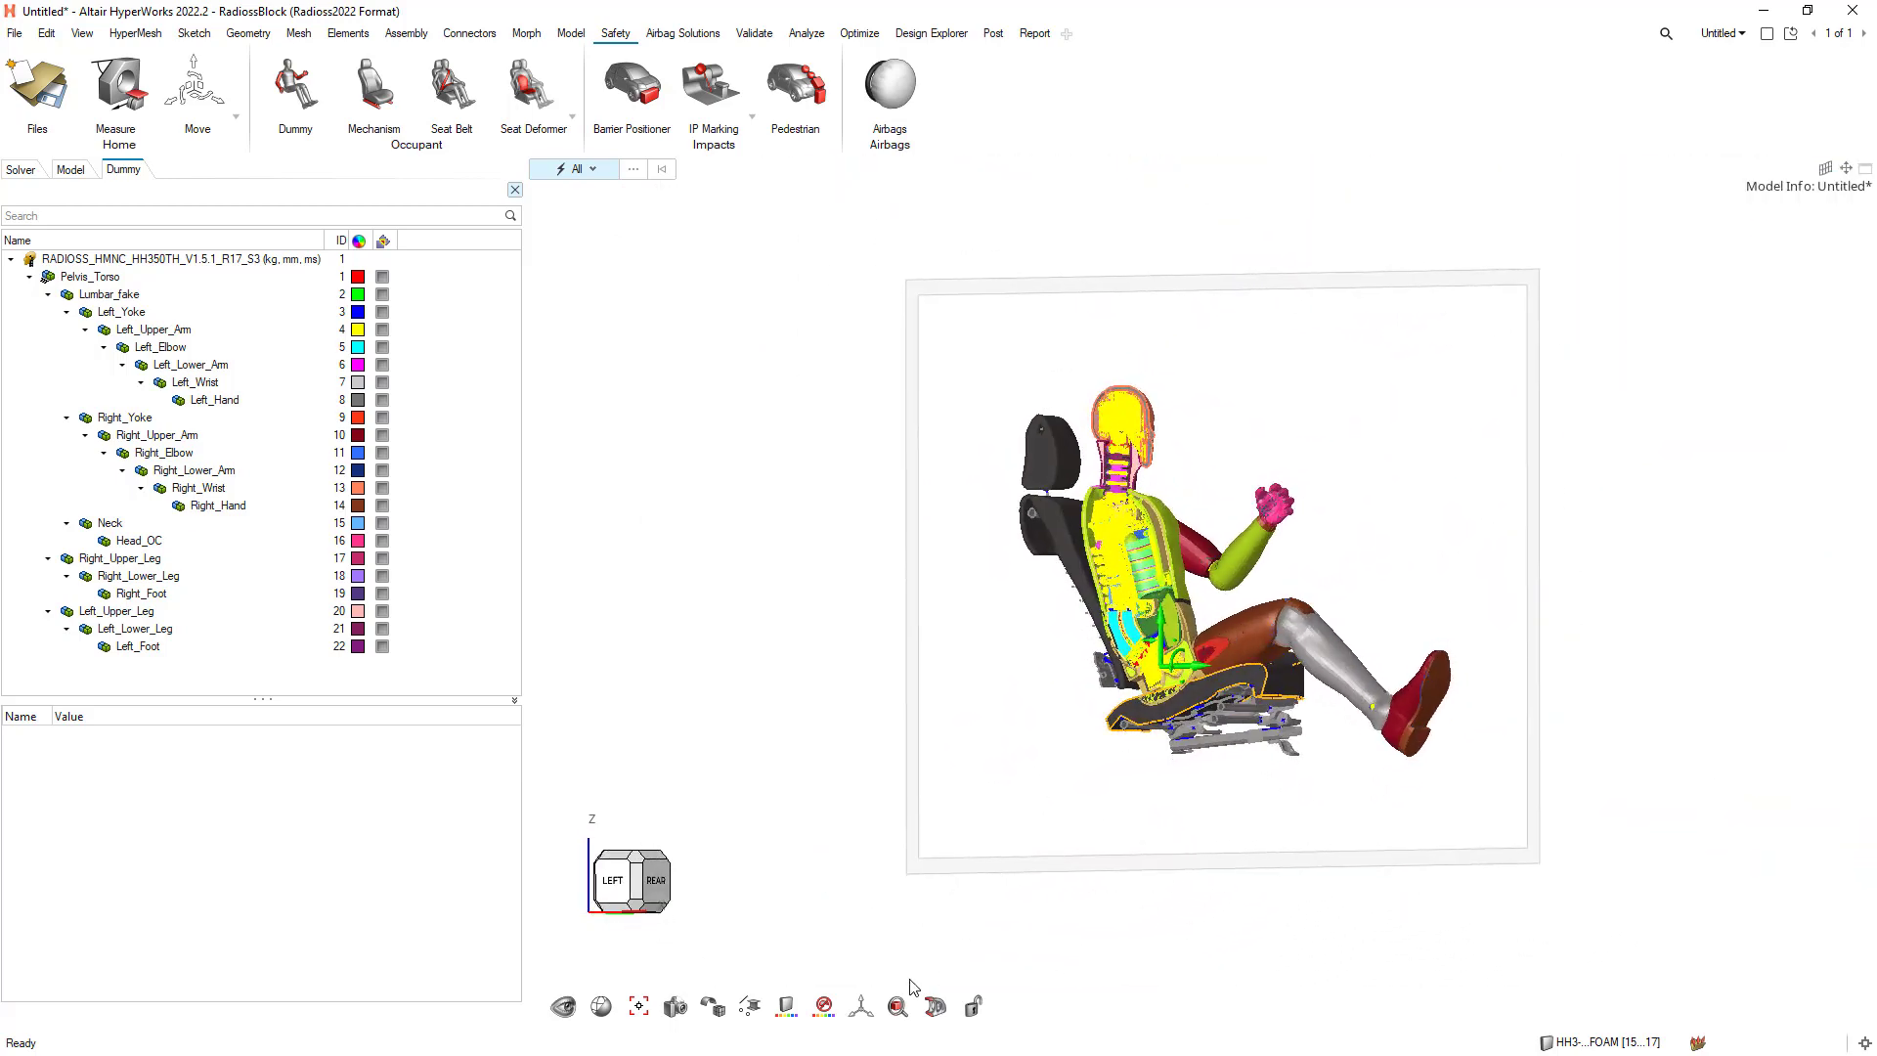
double_click(912, 839)
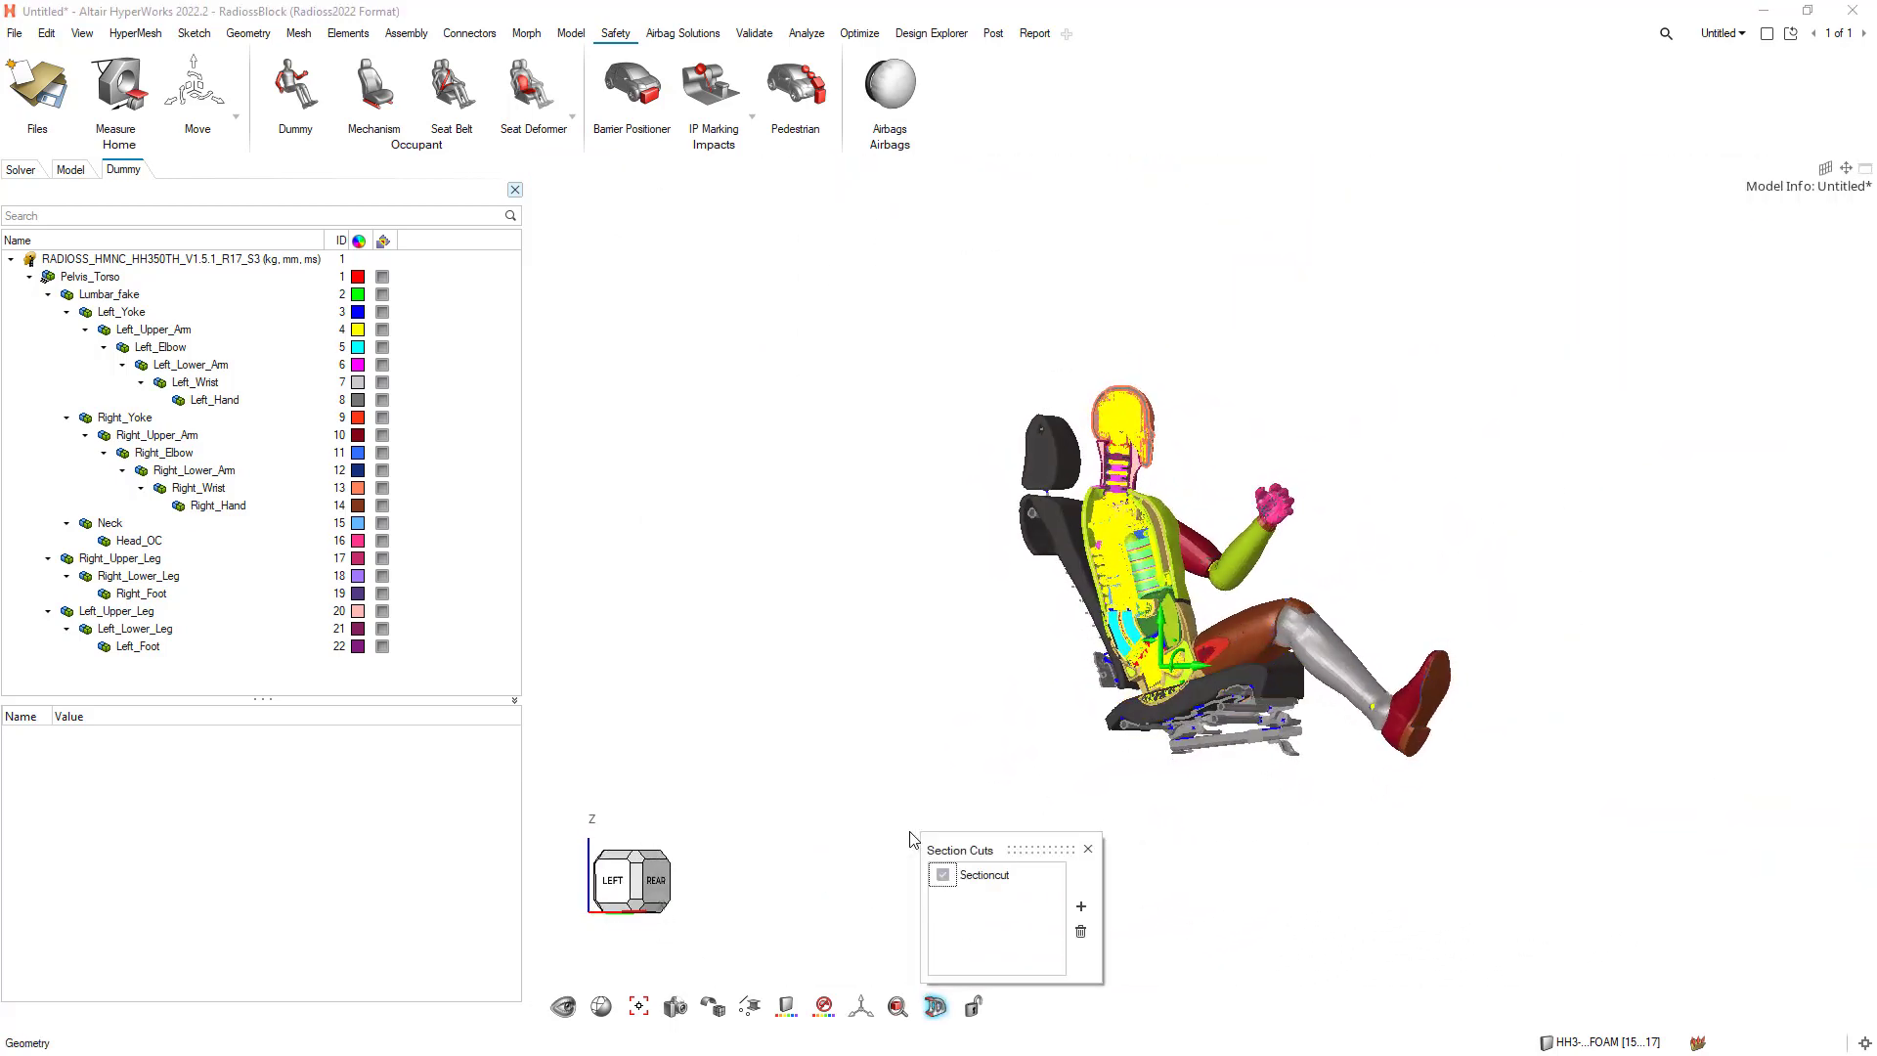
Delete the section cut through the dummy and seat and close the section cuts tool
click(1082, 933)
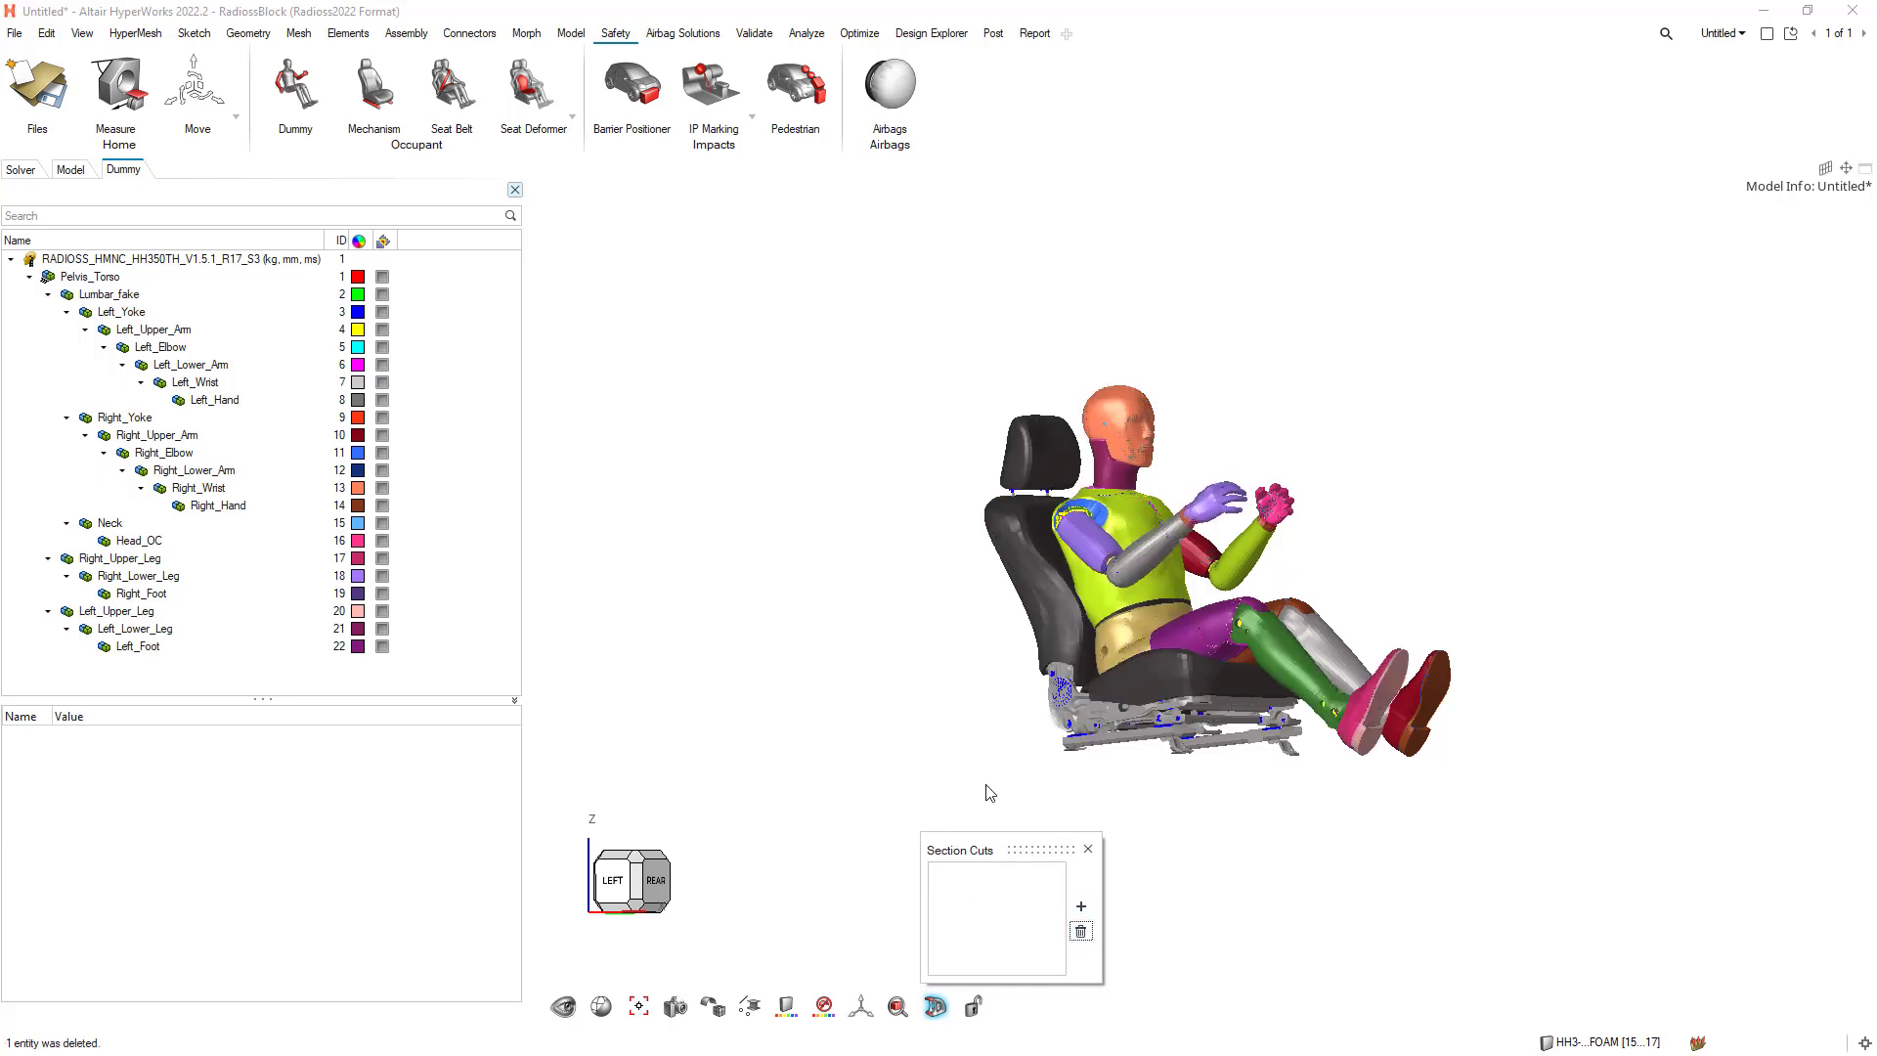
click(936, 1007)
Open the Dummy with Seat pre-simulation for the RADIOSS_HMNC_HH350TH dummy and import the result file presim_main.h3d from the Results folder
click(248, 260)
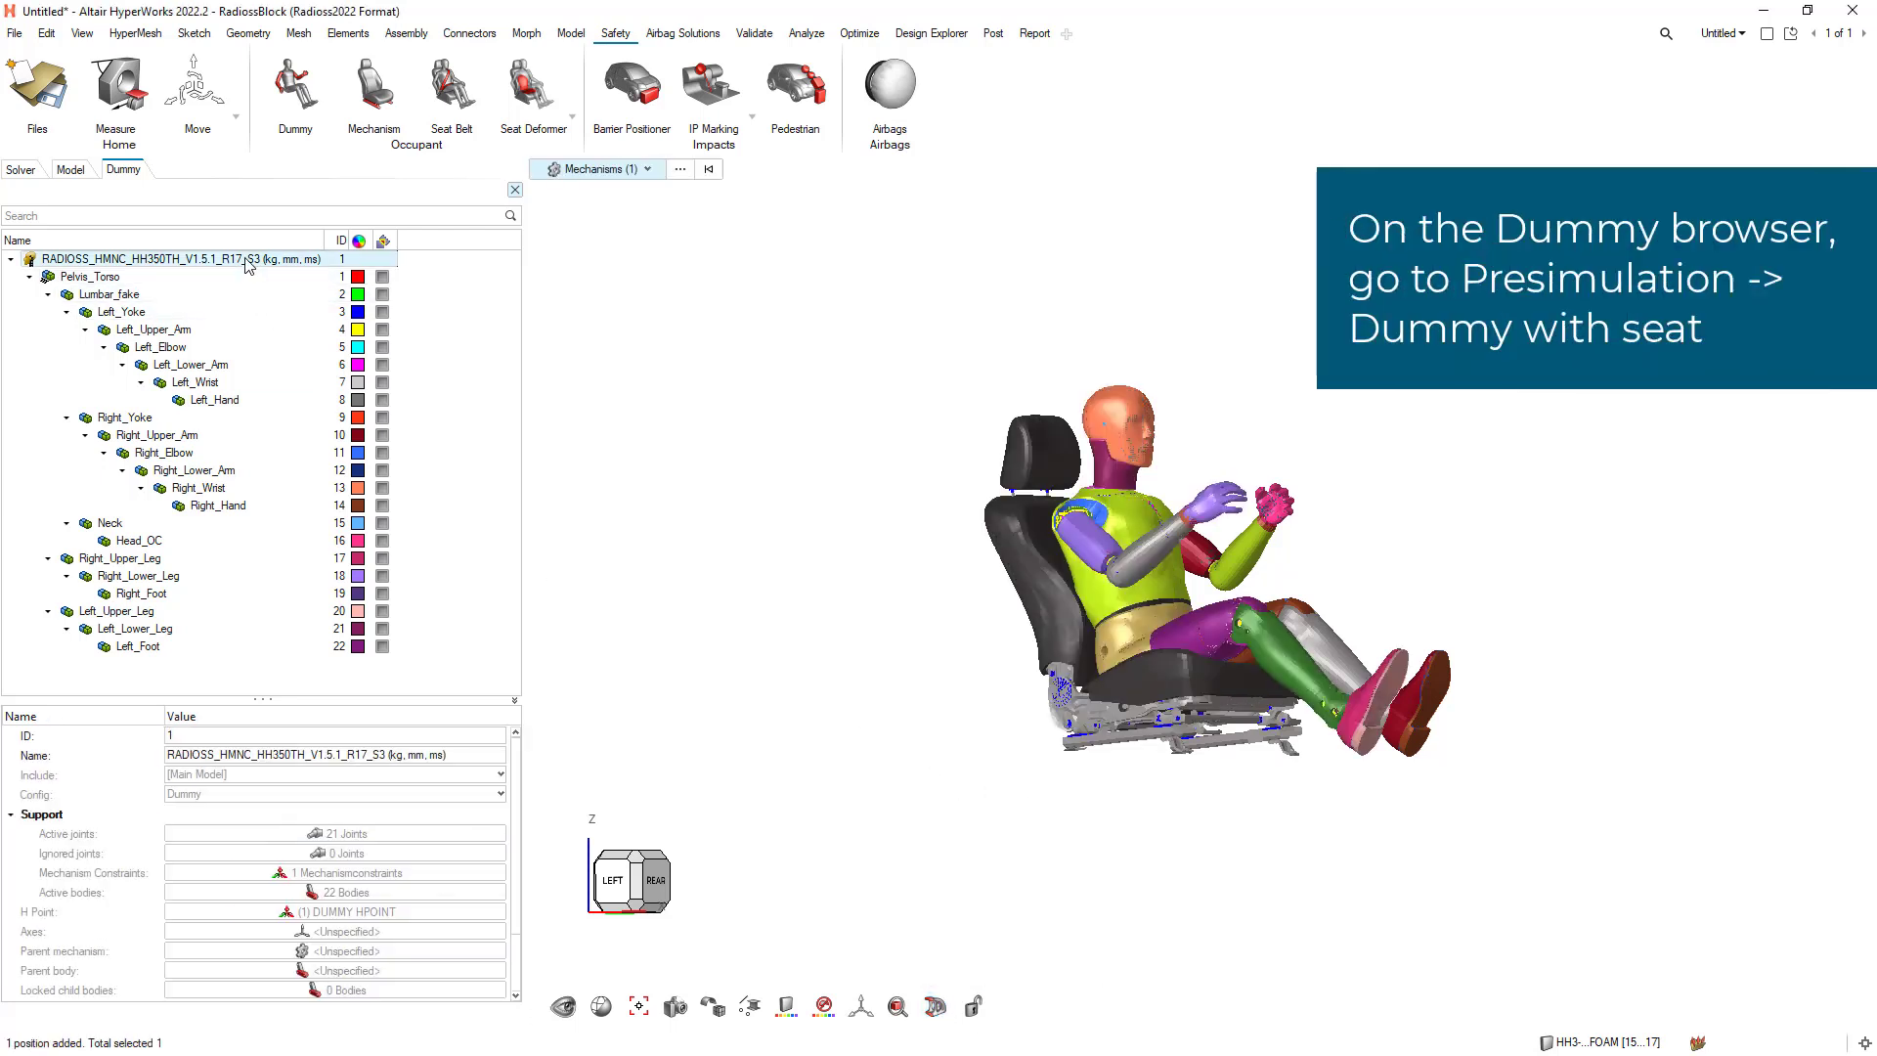
right_click(248, 262)
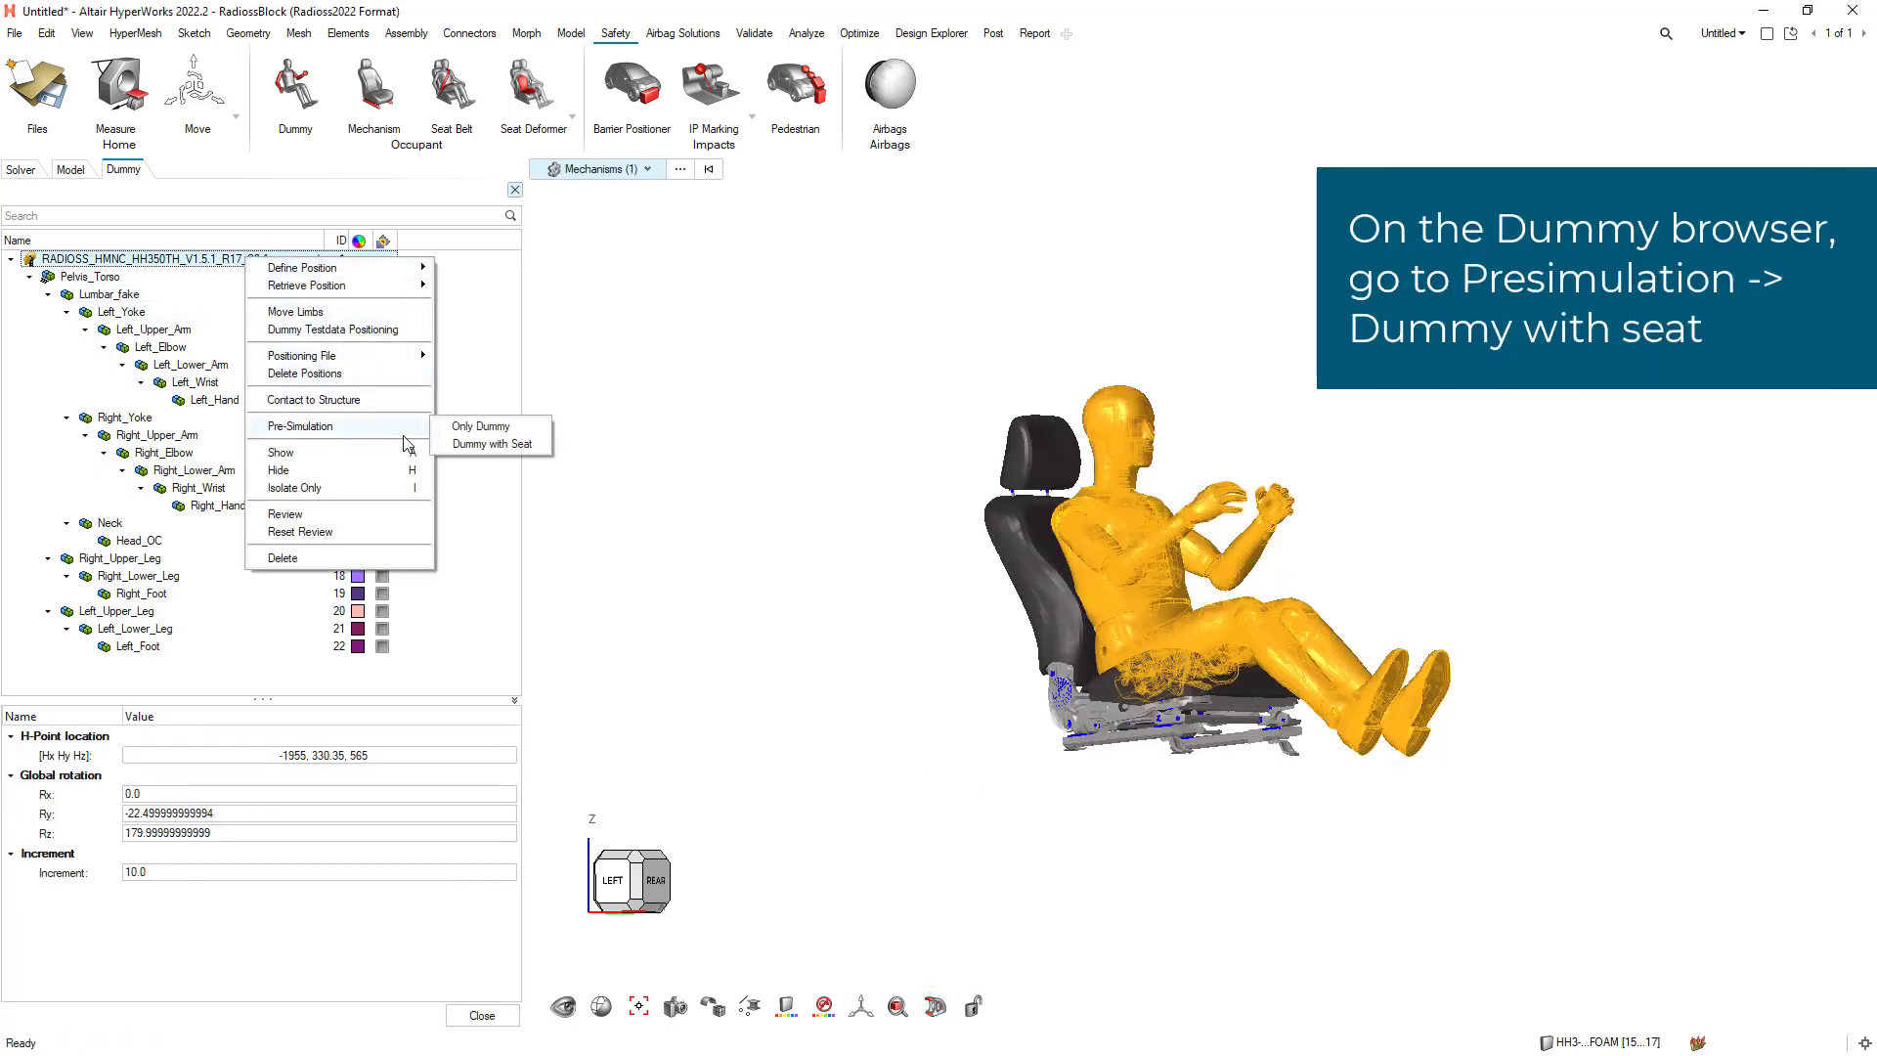
click(481, 447)
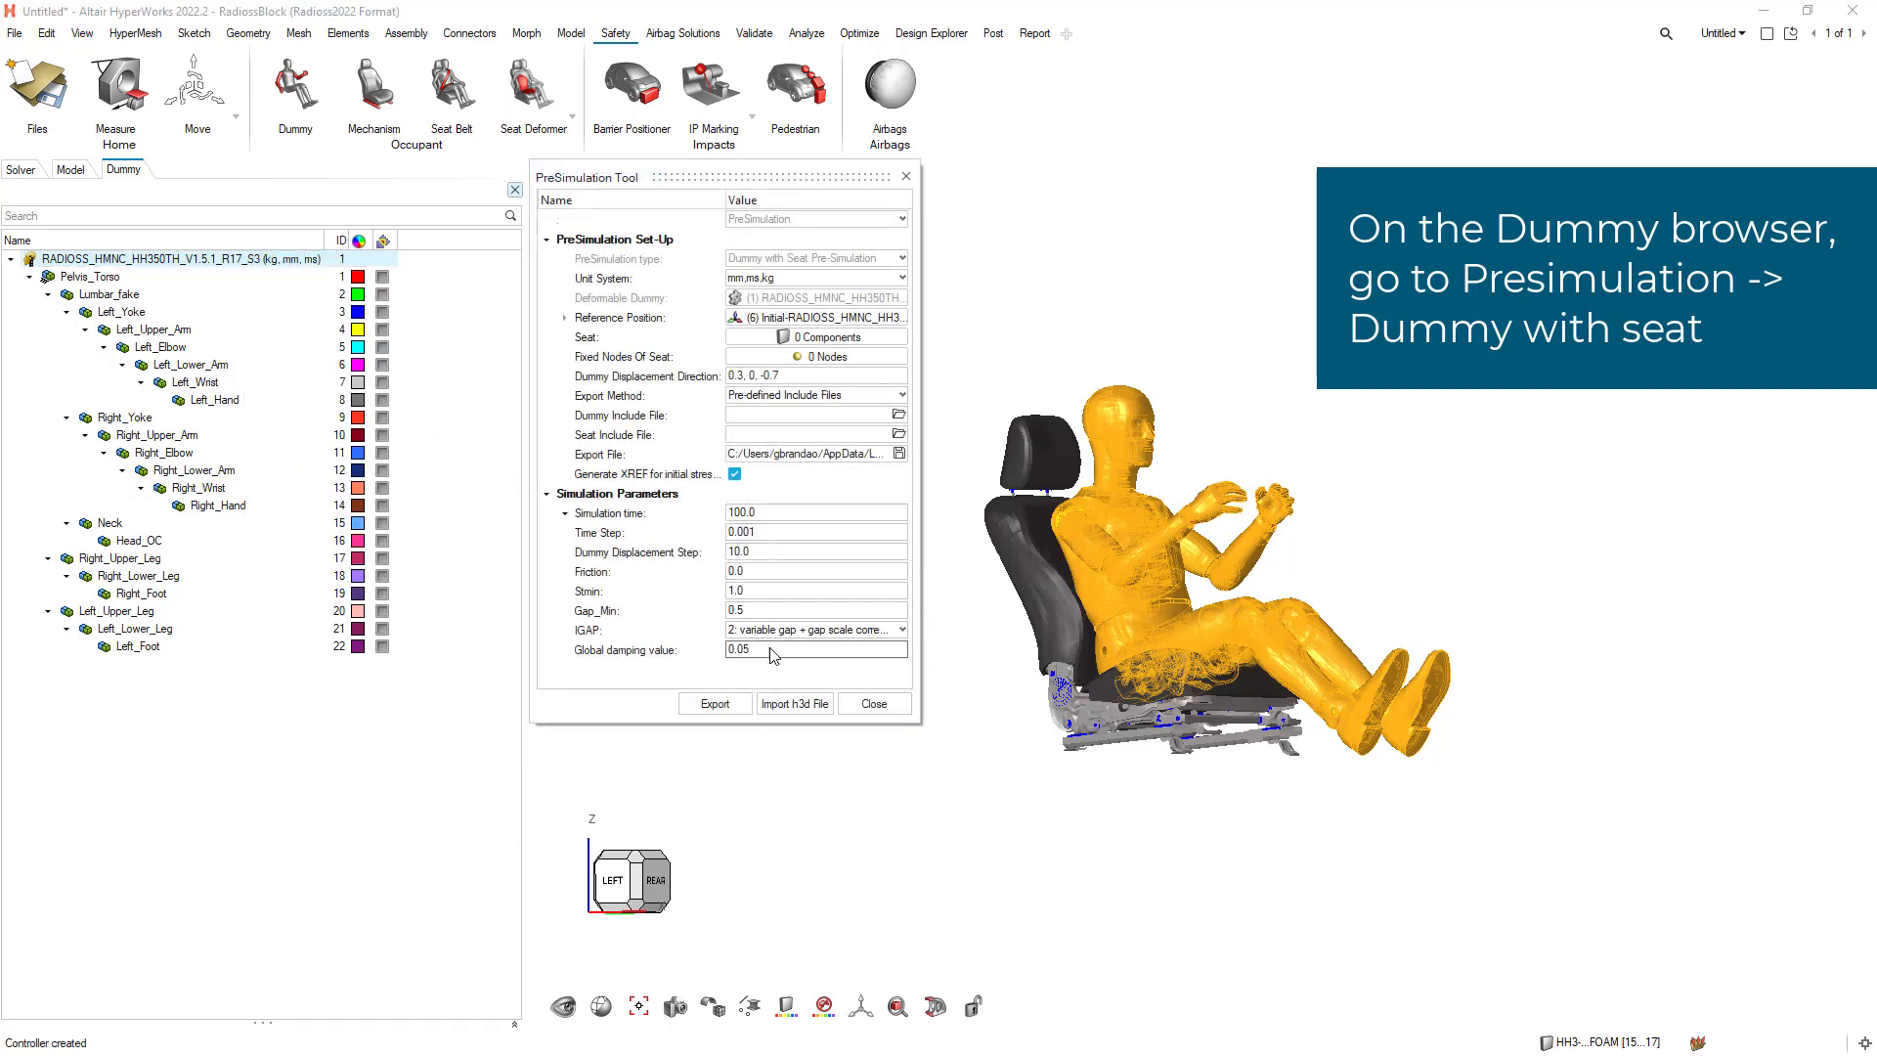
click(792, 705)
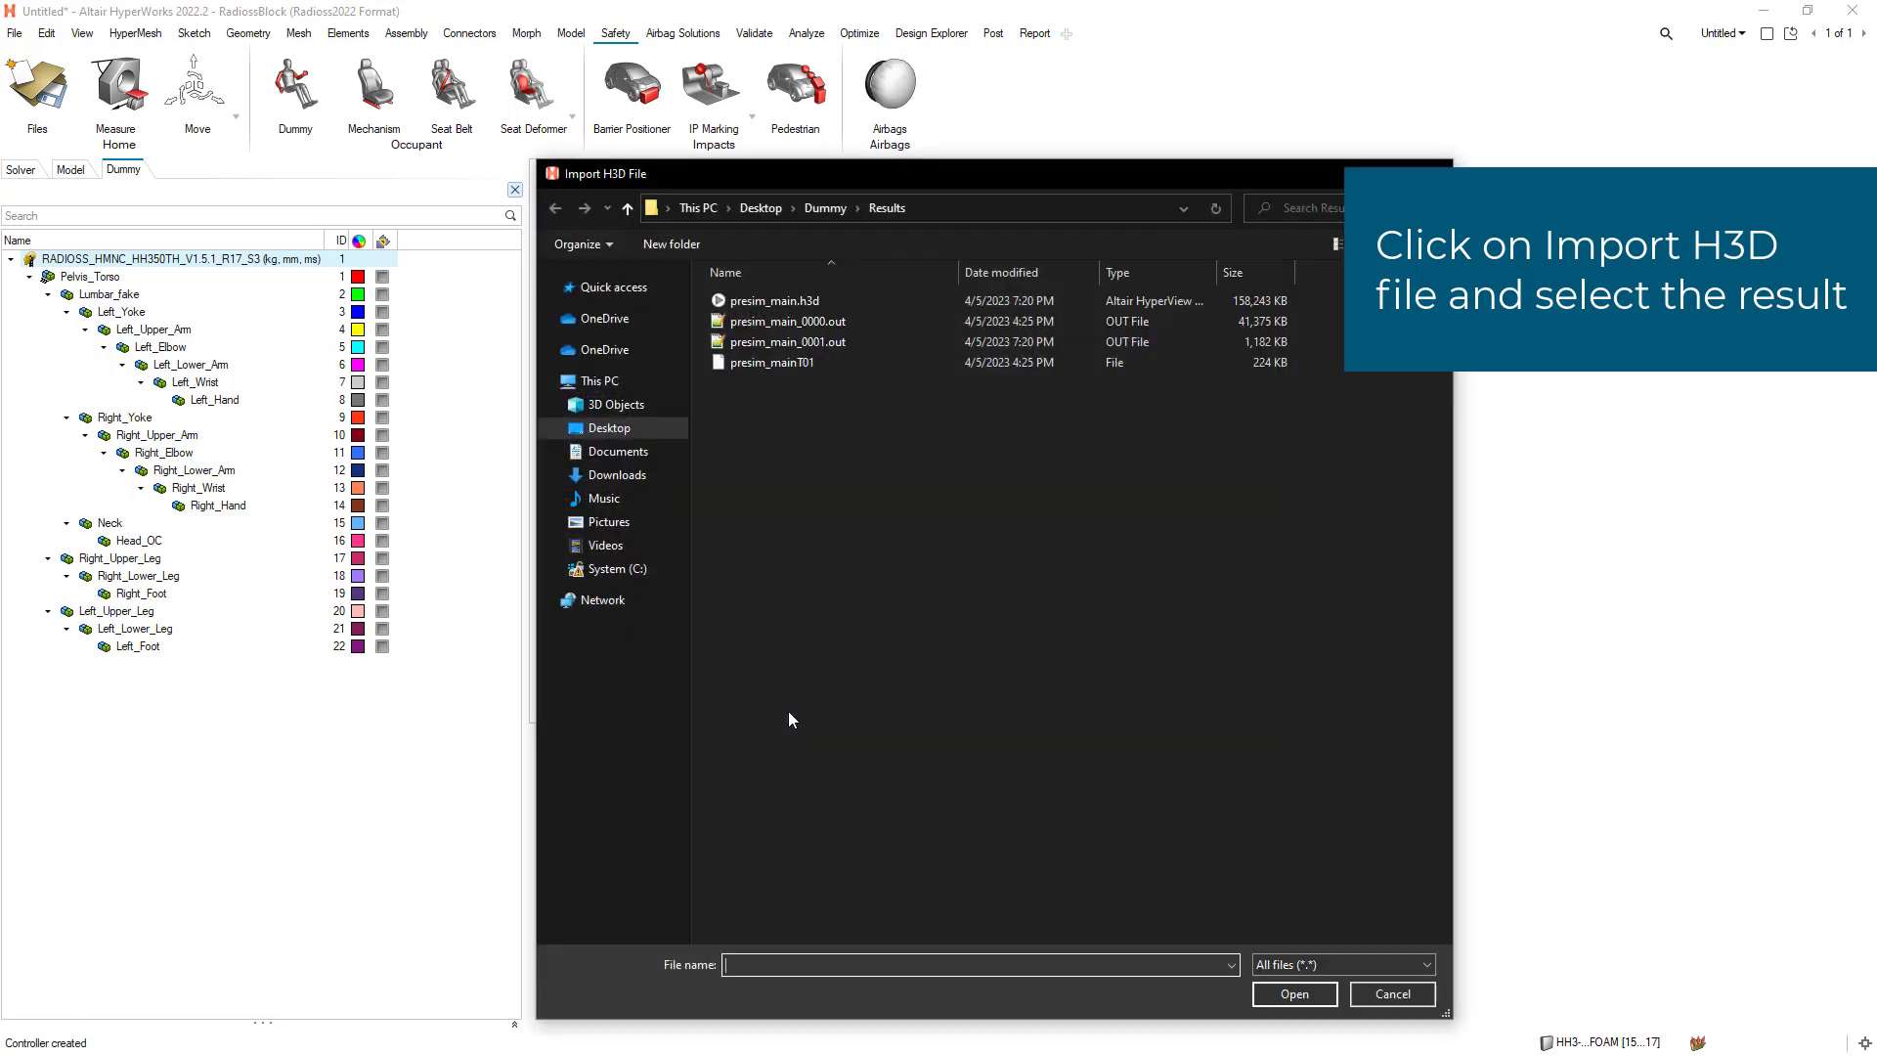
double_click(804, 301)
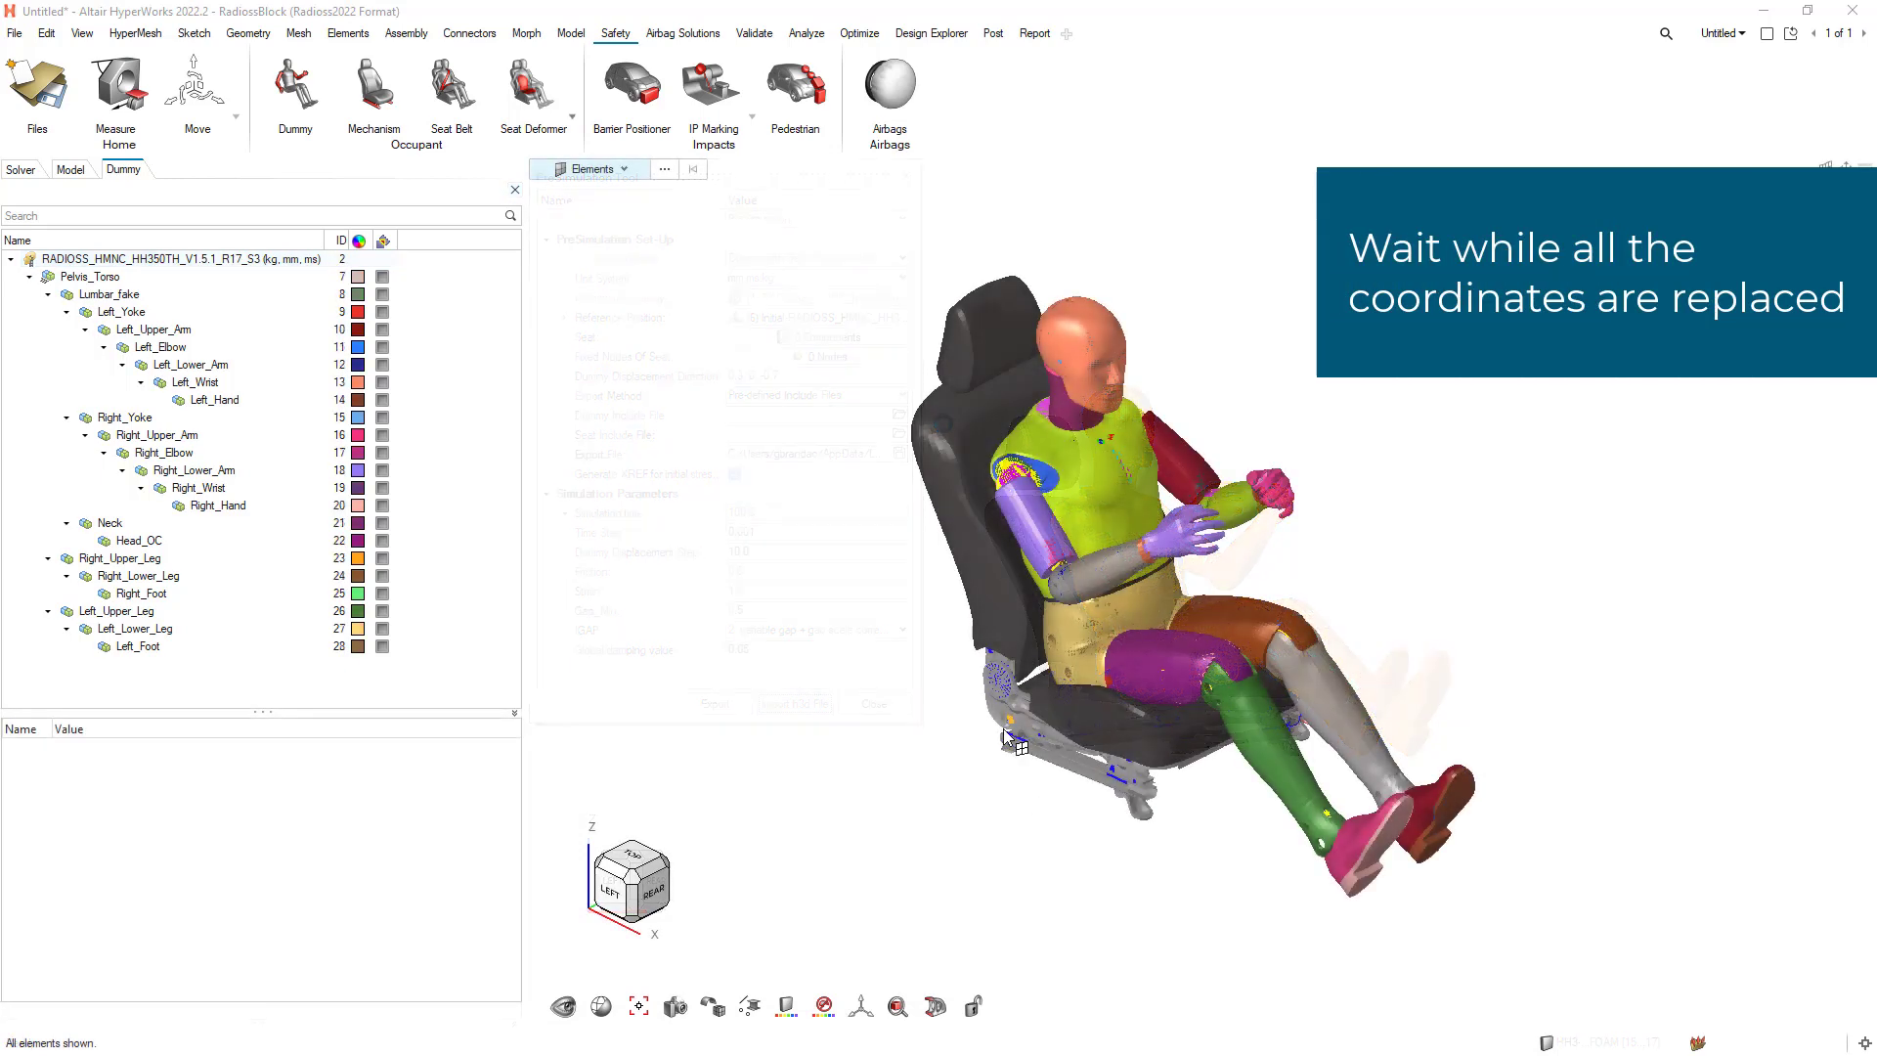
Hide the dummy and examine the deformed mesh of the seat cushion and backrest up close
middle_drag(1115, 712, 1028, 726)
click(239, 259)
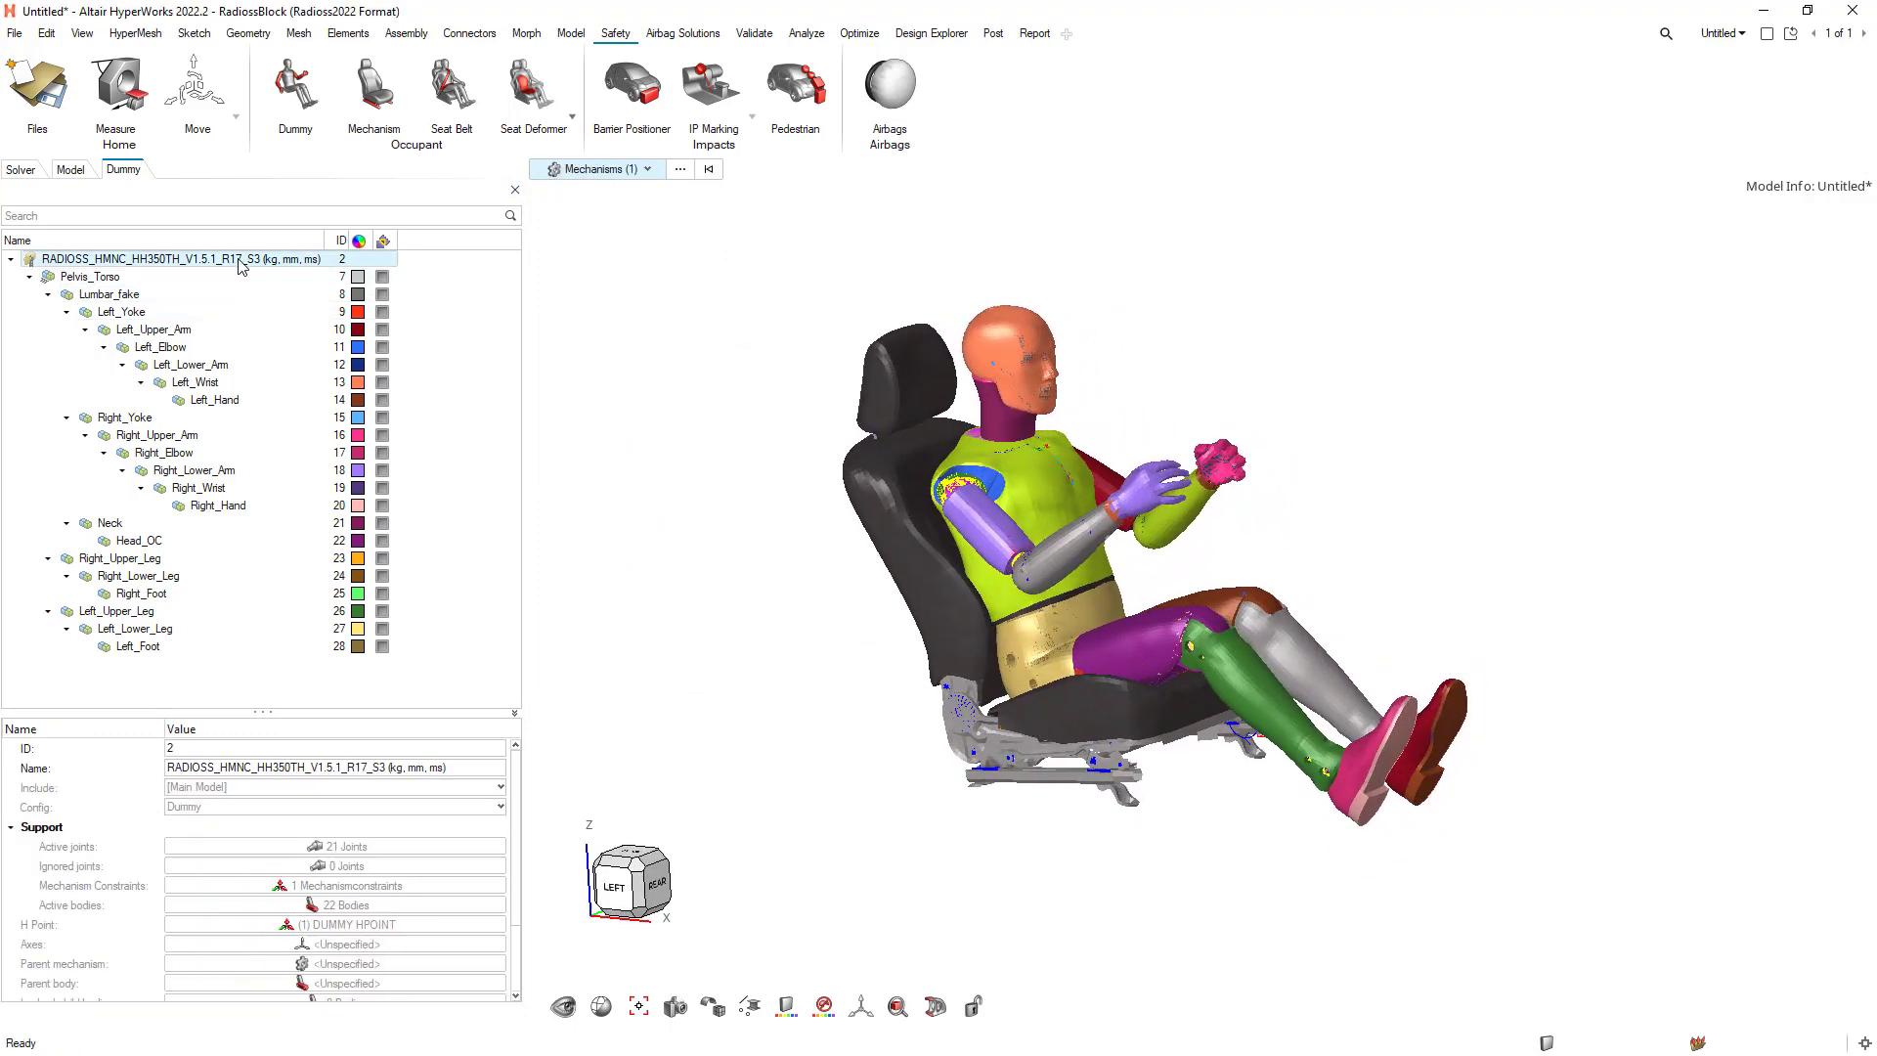
right_click(239, 260)
click(303, 473)
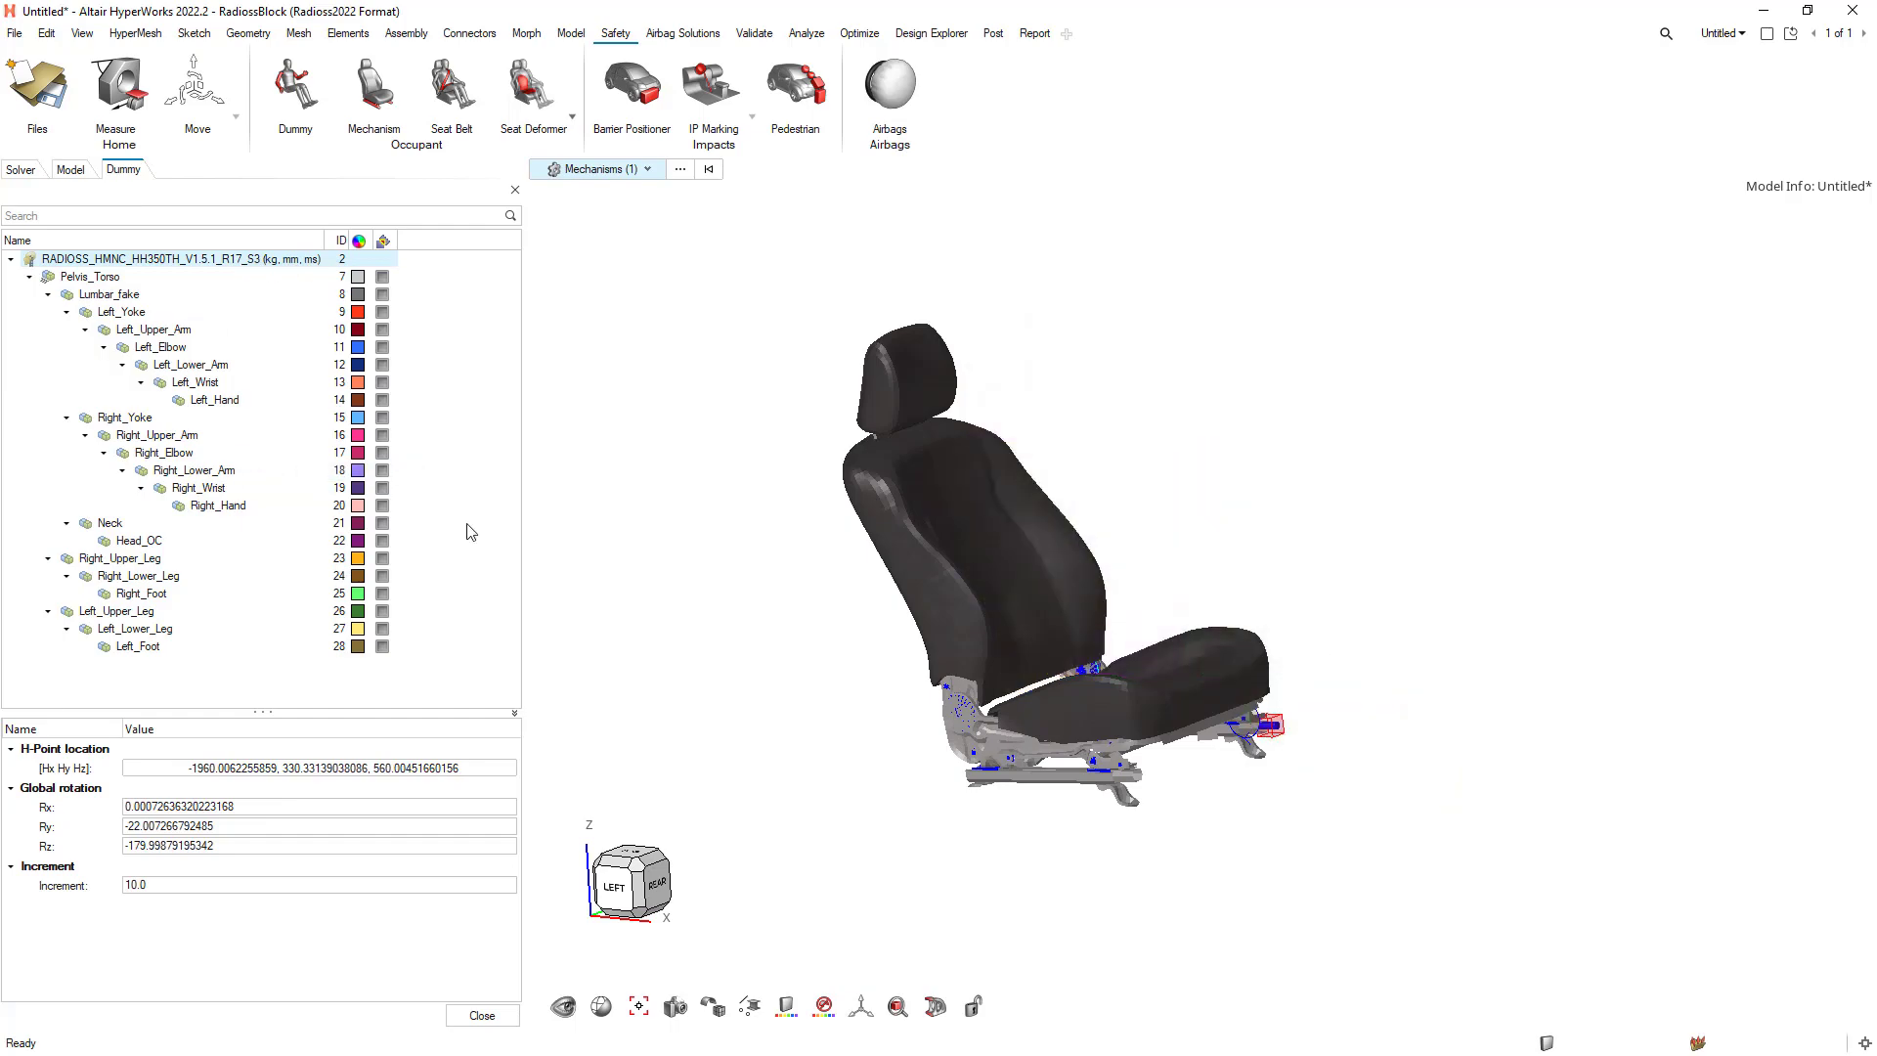
scroll(1171, 689, up, 5)
middle_drag(1155, 684, 1017, 755)
scroll(929, 728, up, 3)
scroll(1017, 753, down, 5)
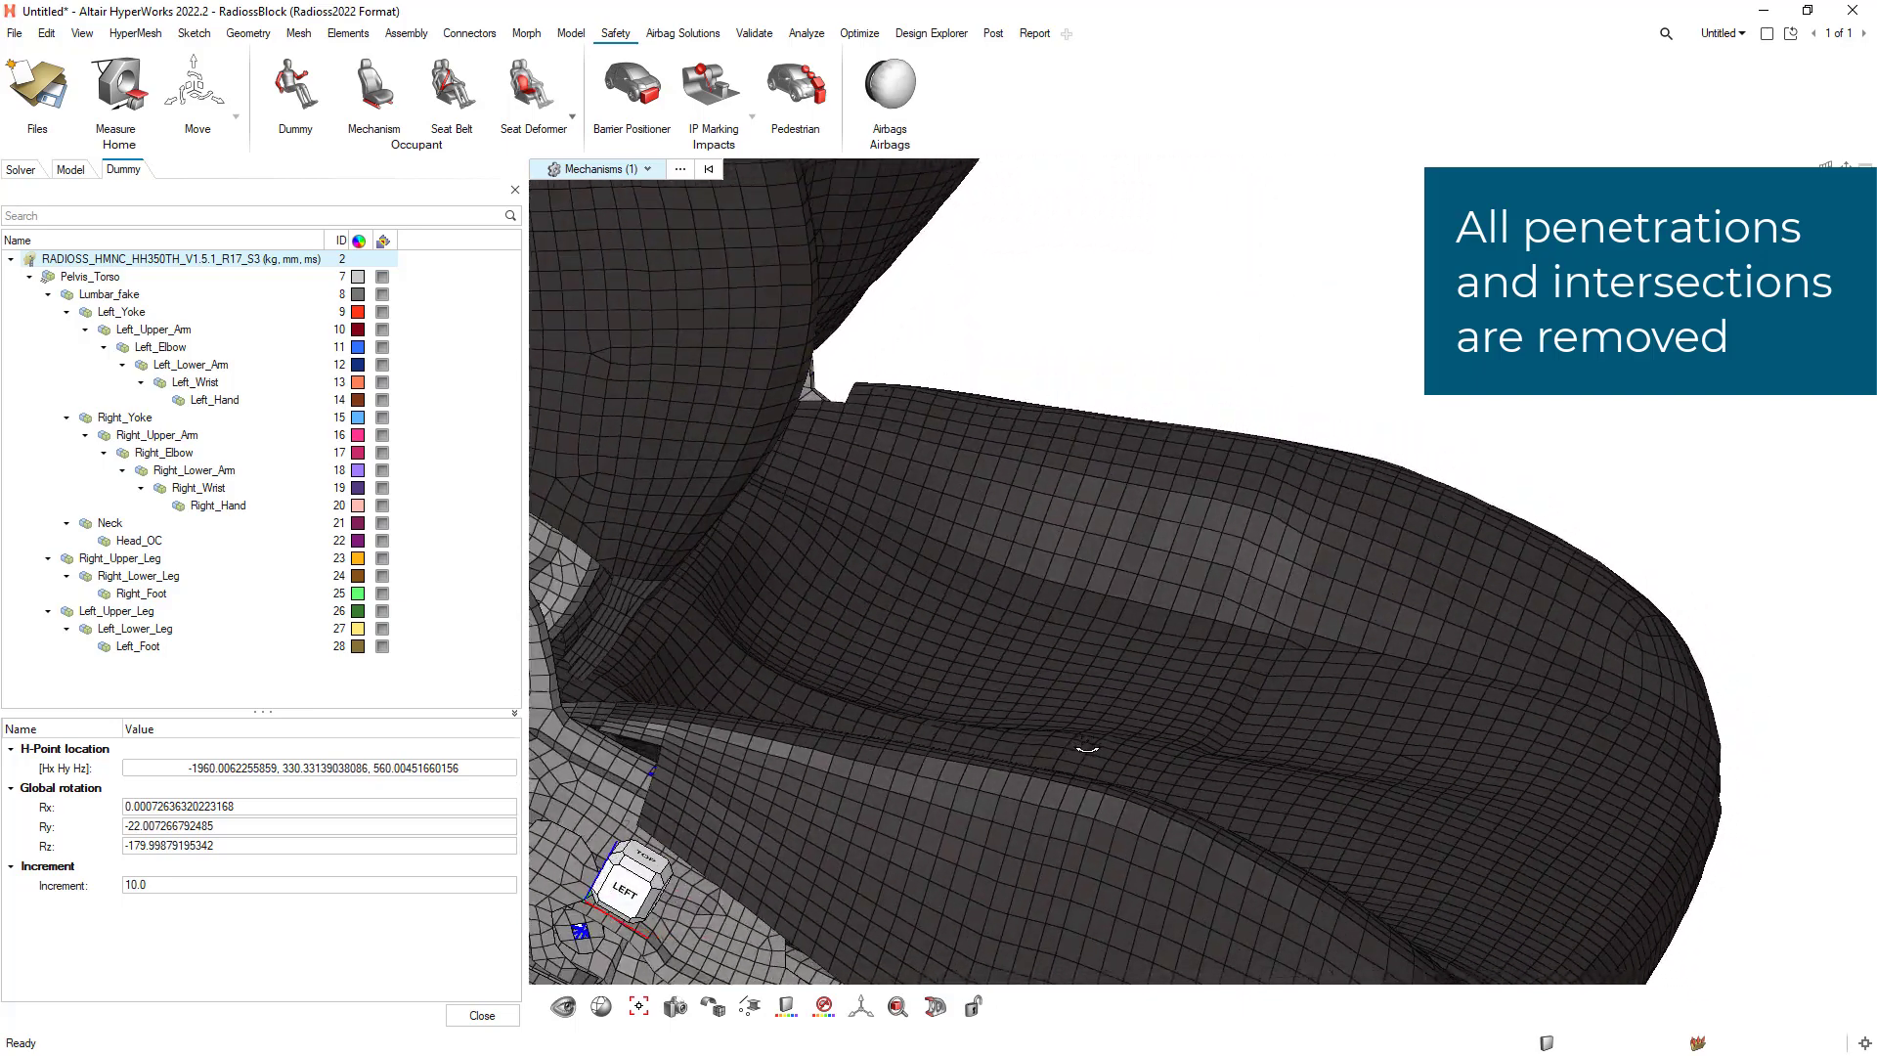
scroll(1081, 584, up, 3)
scroll(1081, 584, down, 3)
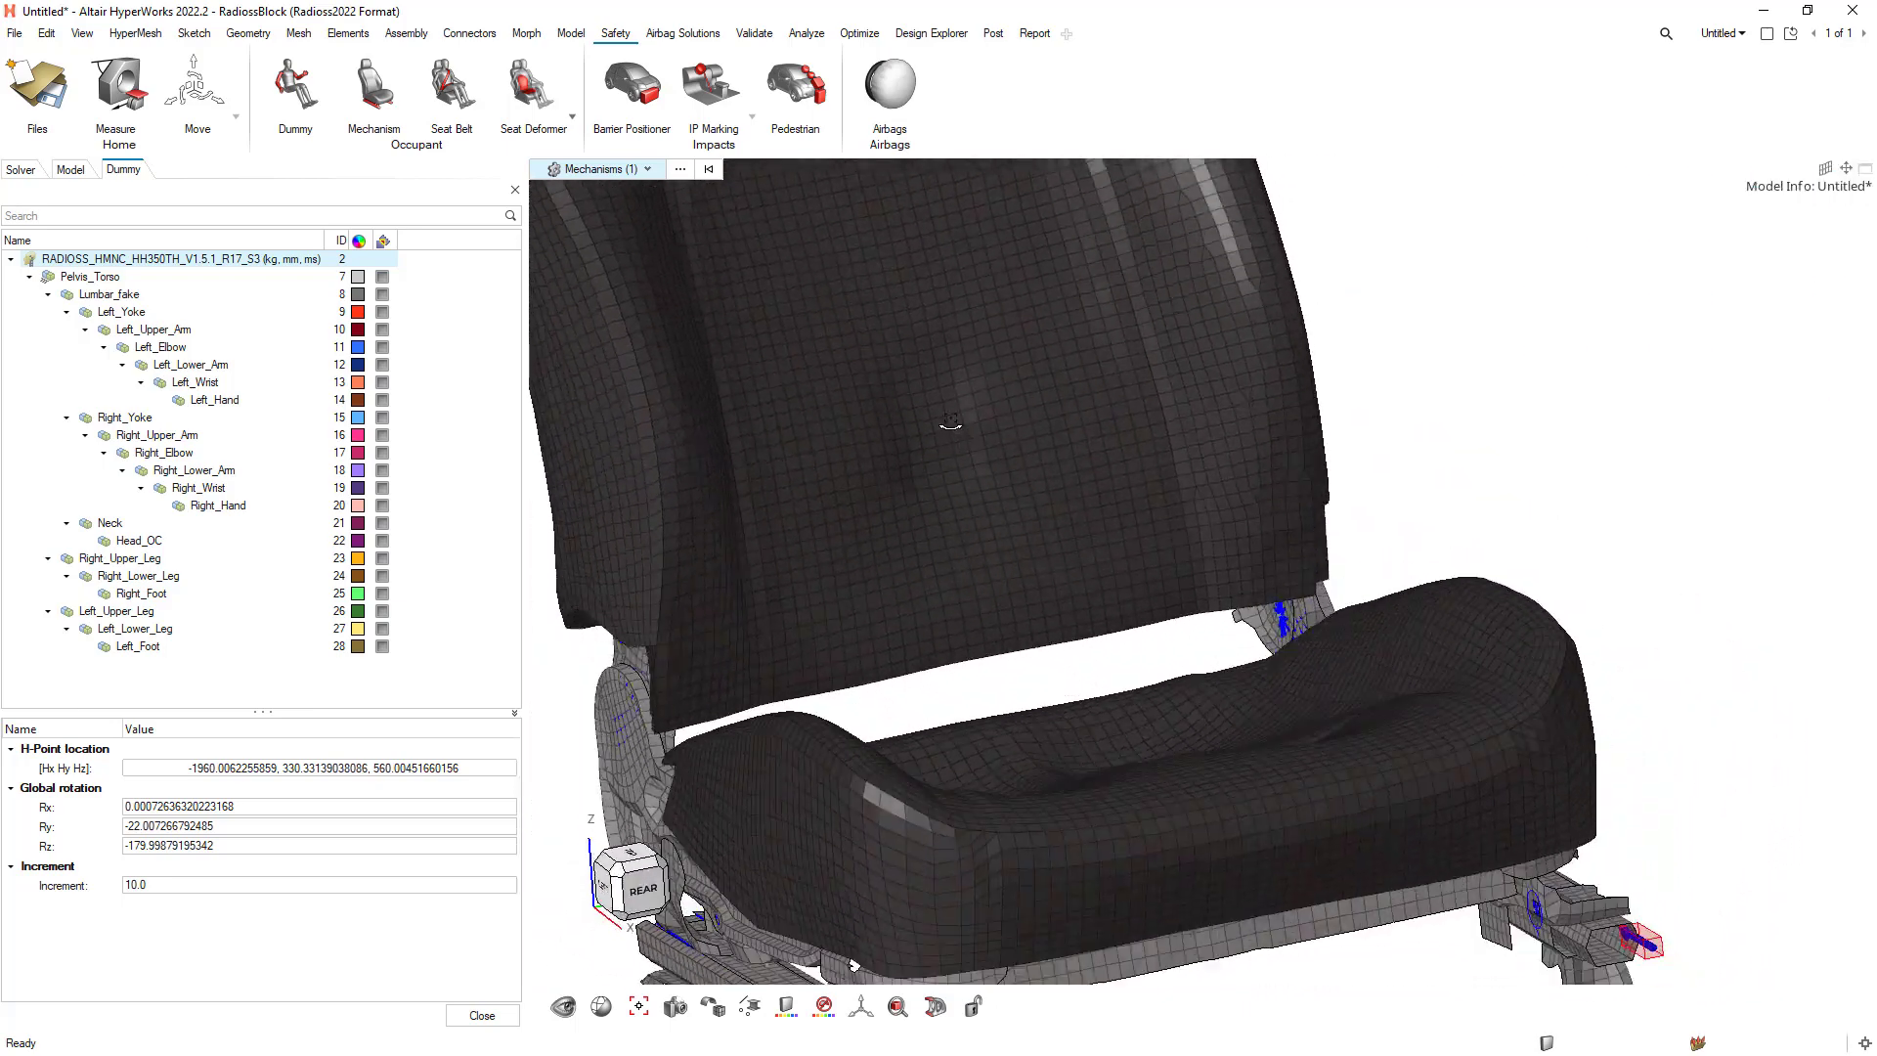
mouse_move(1082, 584)
middle_down()
mouse_move(1056, 508)
mouse_move(1076, 587)
middle_up()
scroll(1075, 586, up, 3)
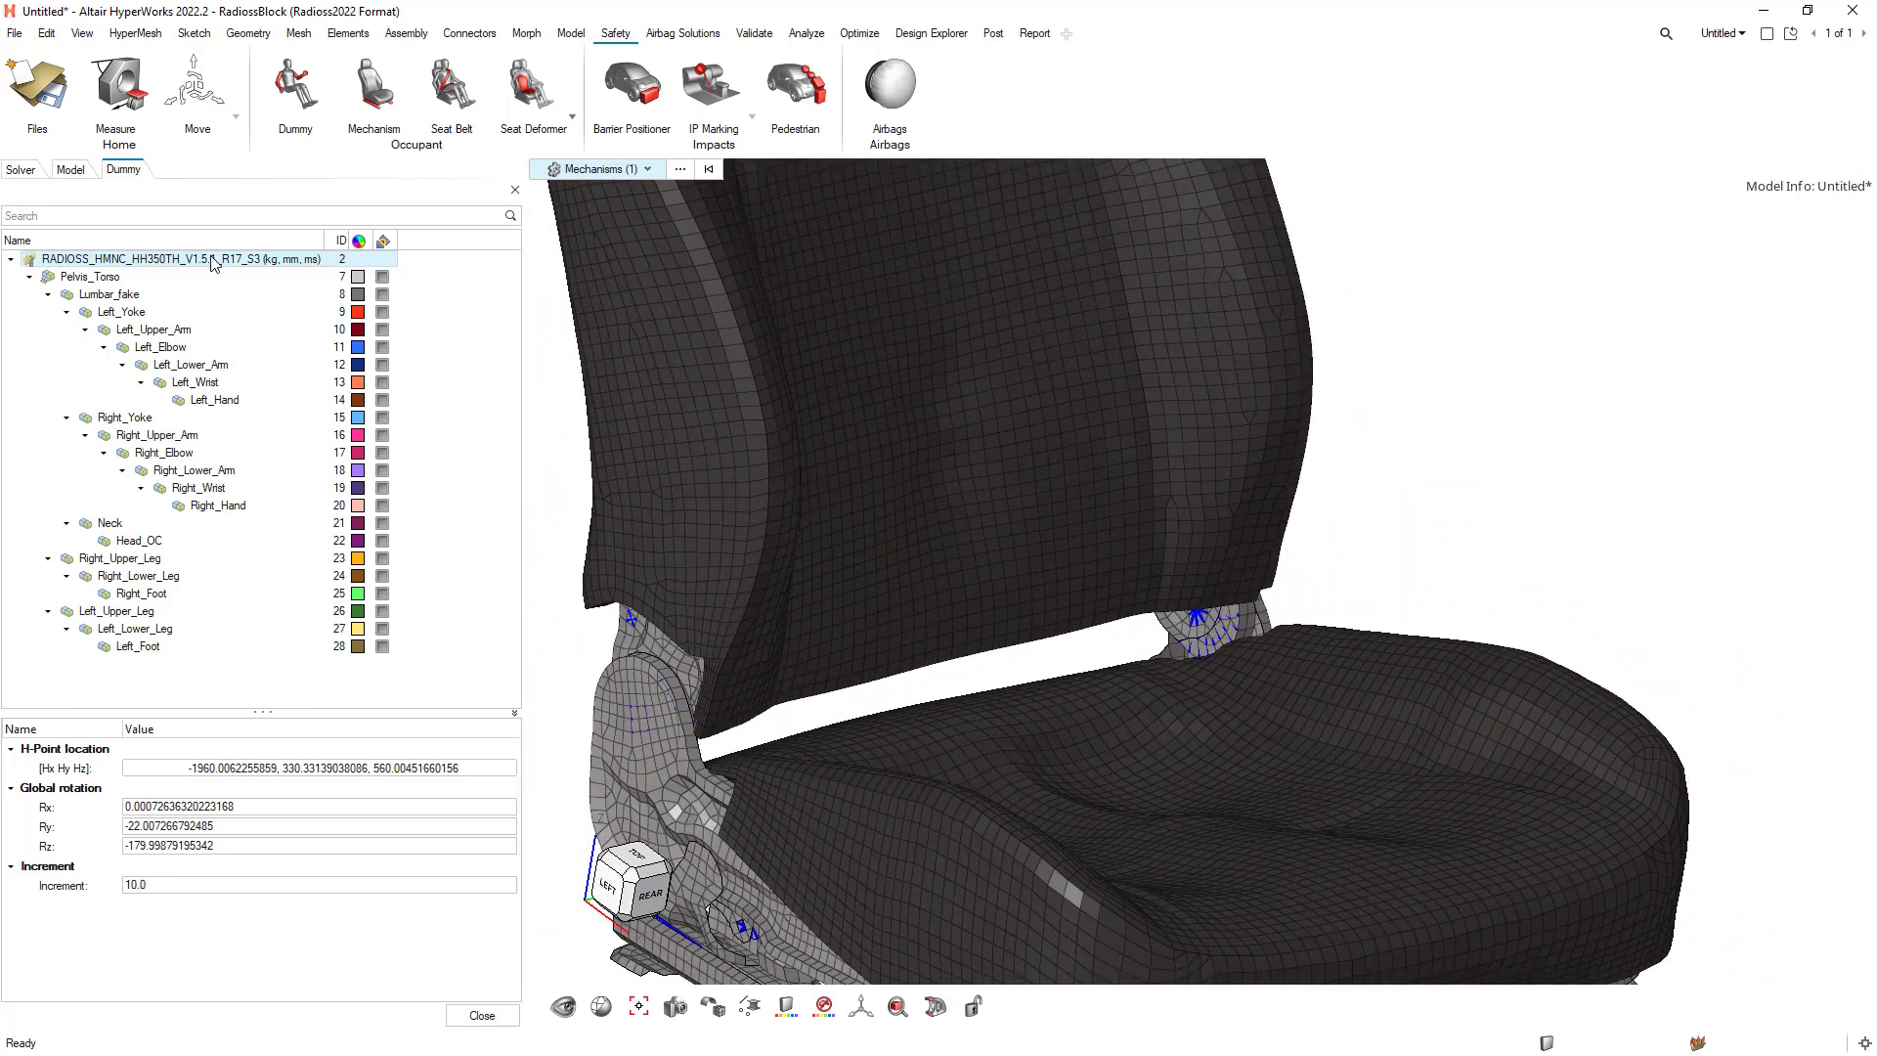
Show the whole dummy on the seat again and clear its selection
right_click(214, 262)
click(249, 452)
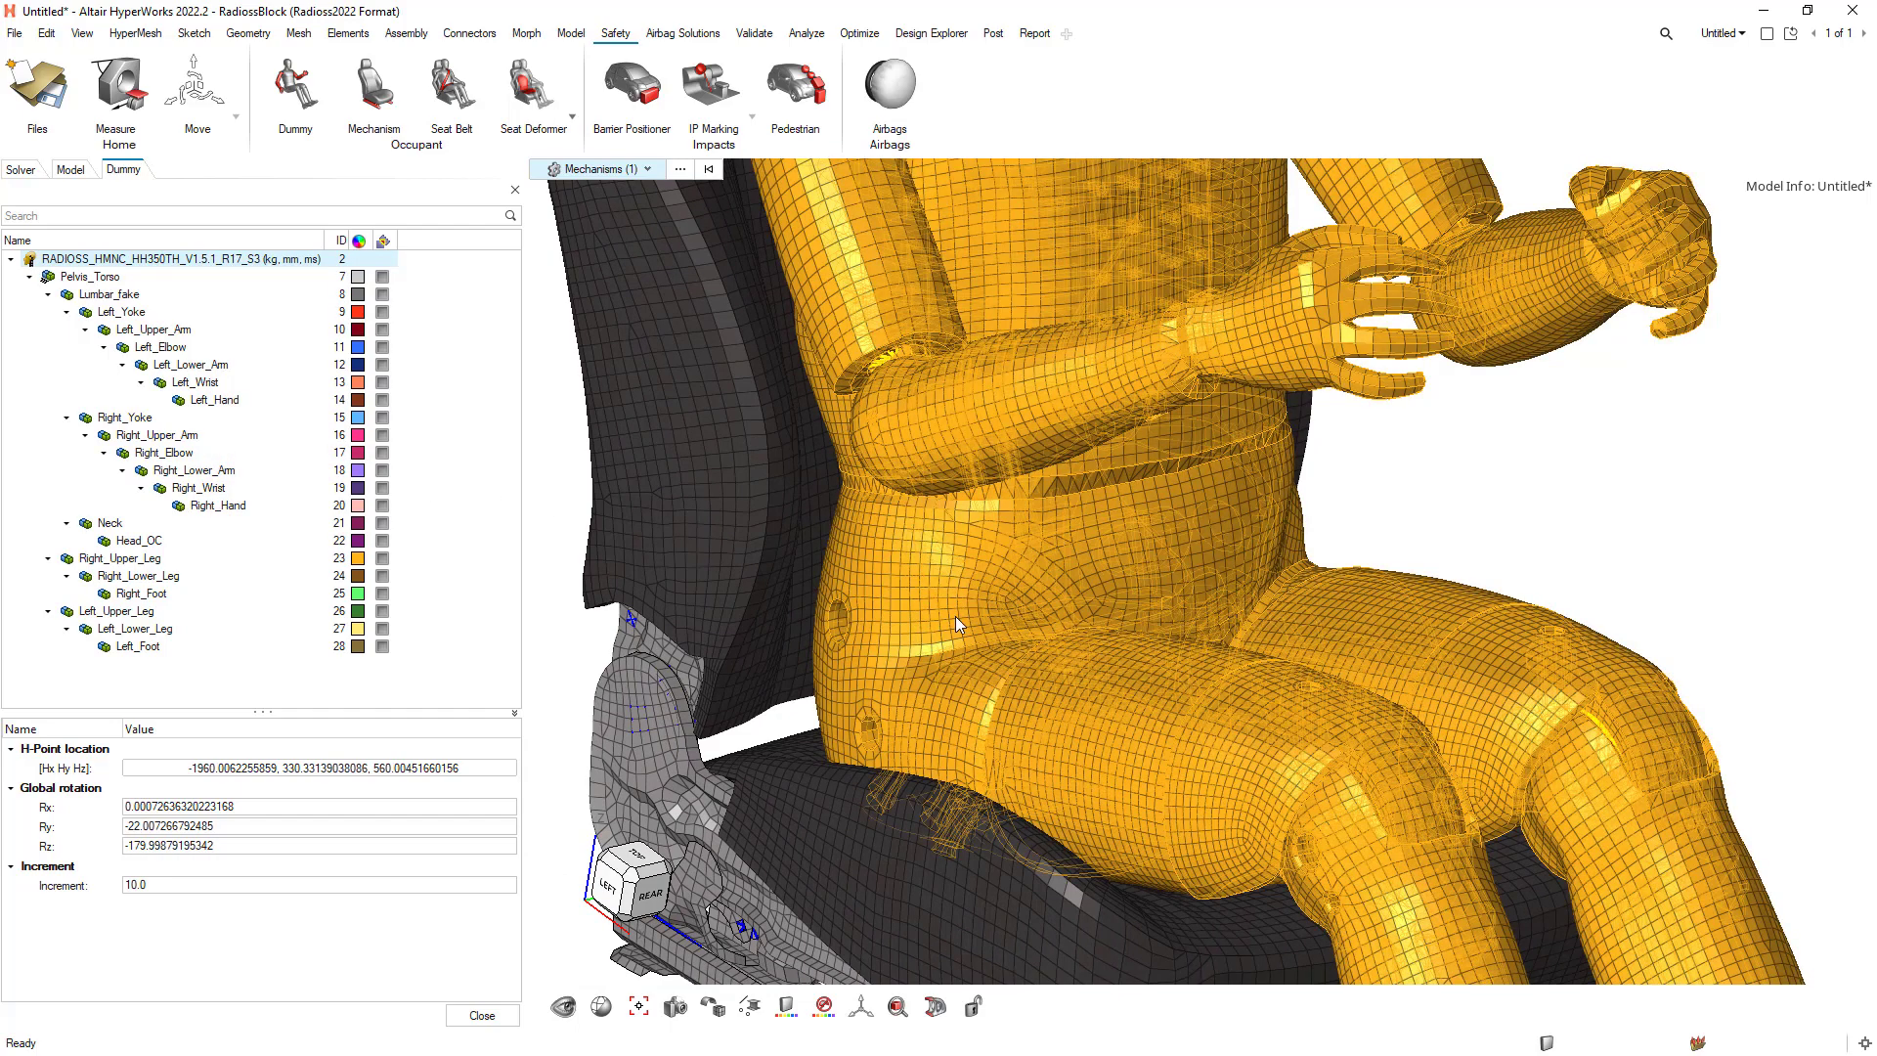
scroll(1123, 622, down, 5)
key(Escape)
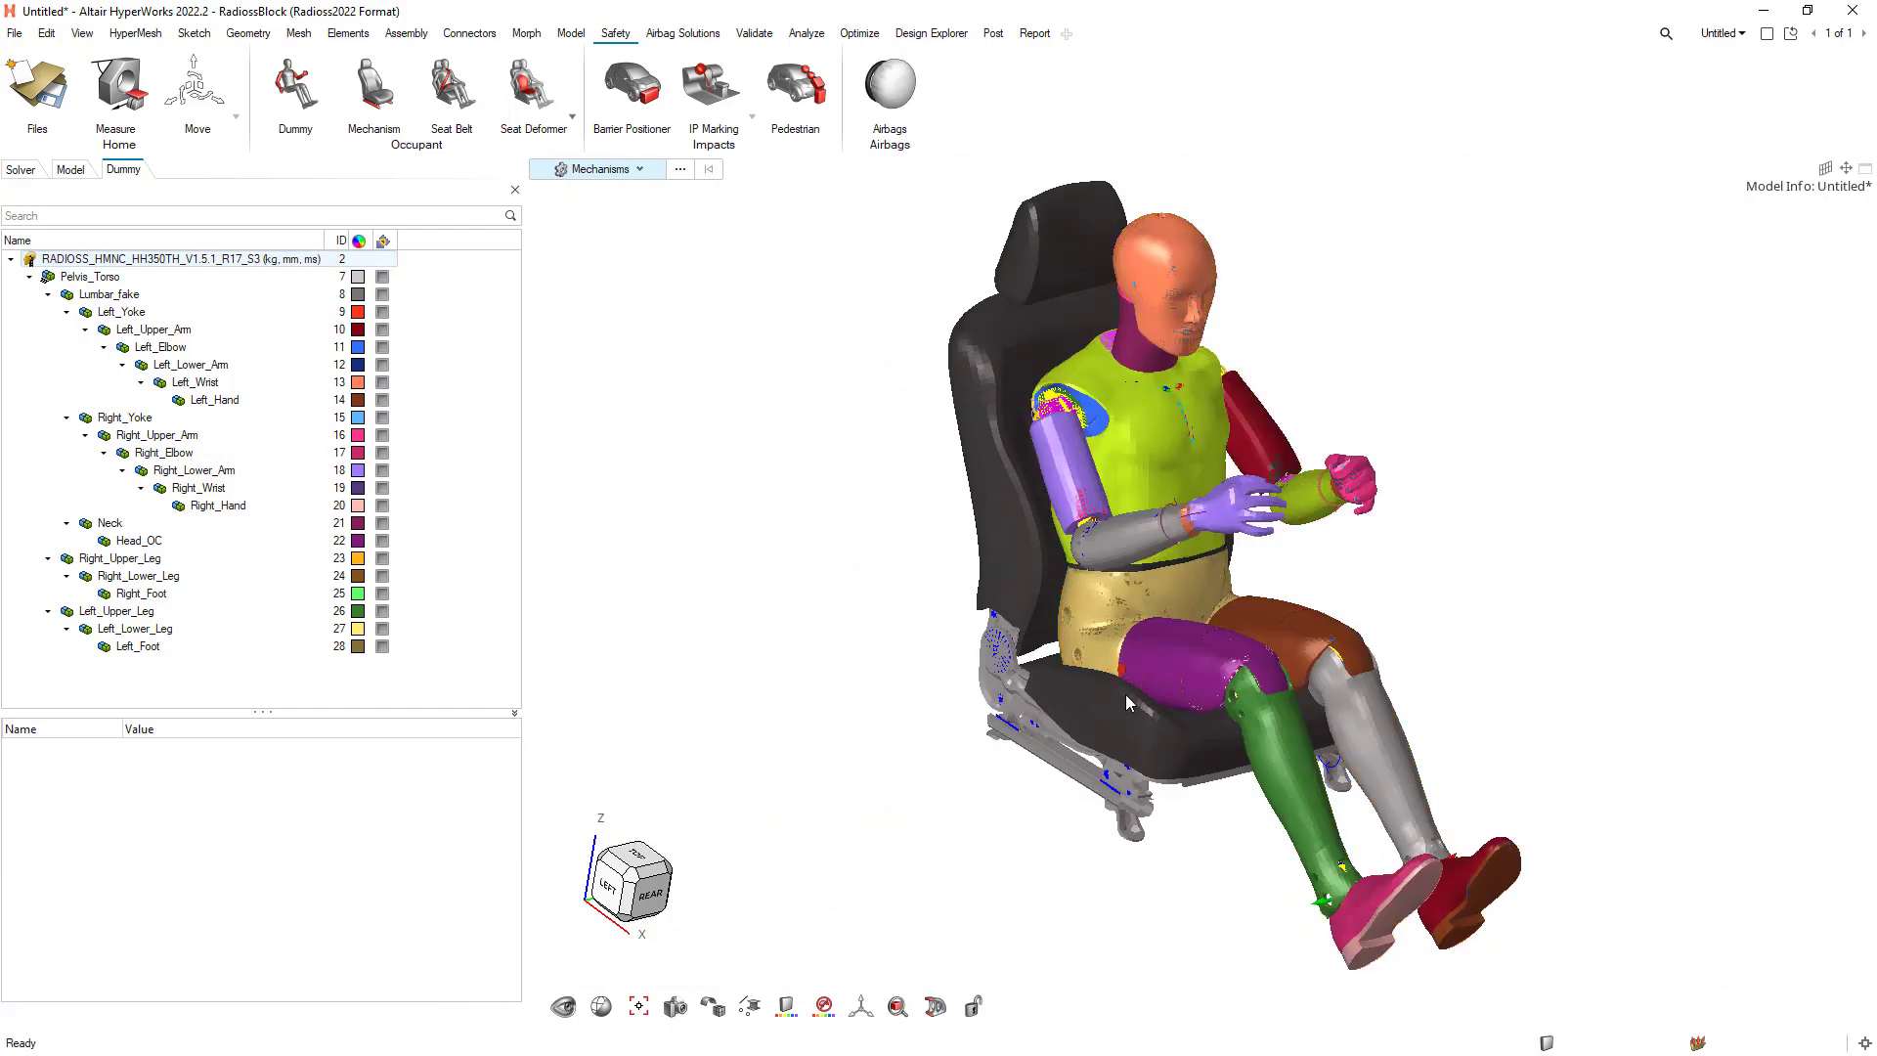
Create a lengthwise section cut through the repositioned dummy and seat, and examine the back and pelvis contact areas for penetrations
click(933, 1010)
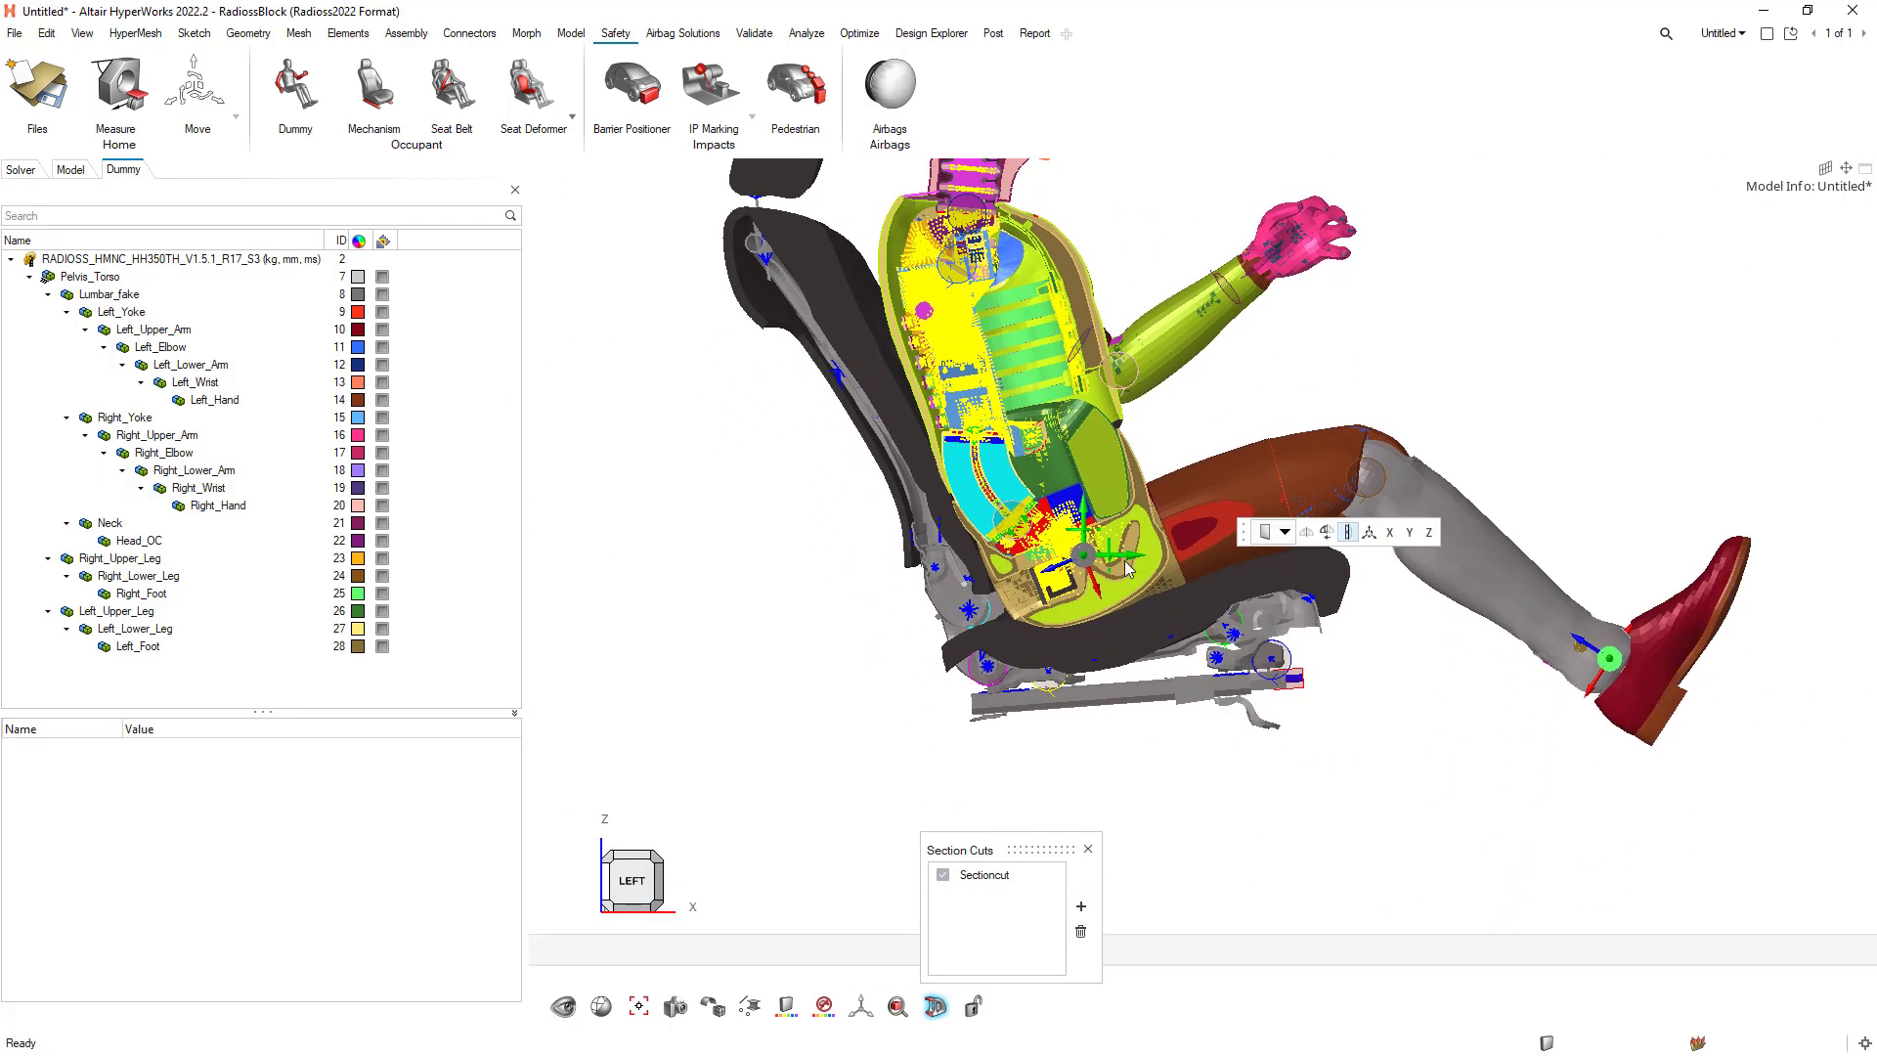
scroll(1052, 671, up, 6)
ctrl+drag(1030, 530, 1076, 486)
scroll(1044, 448, up, 4)
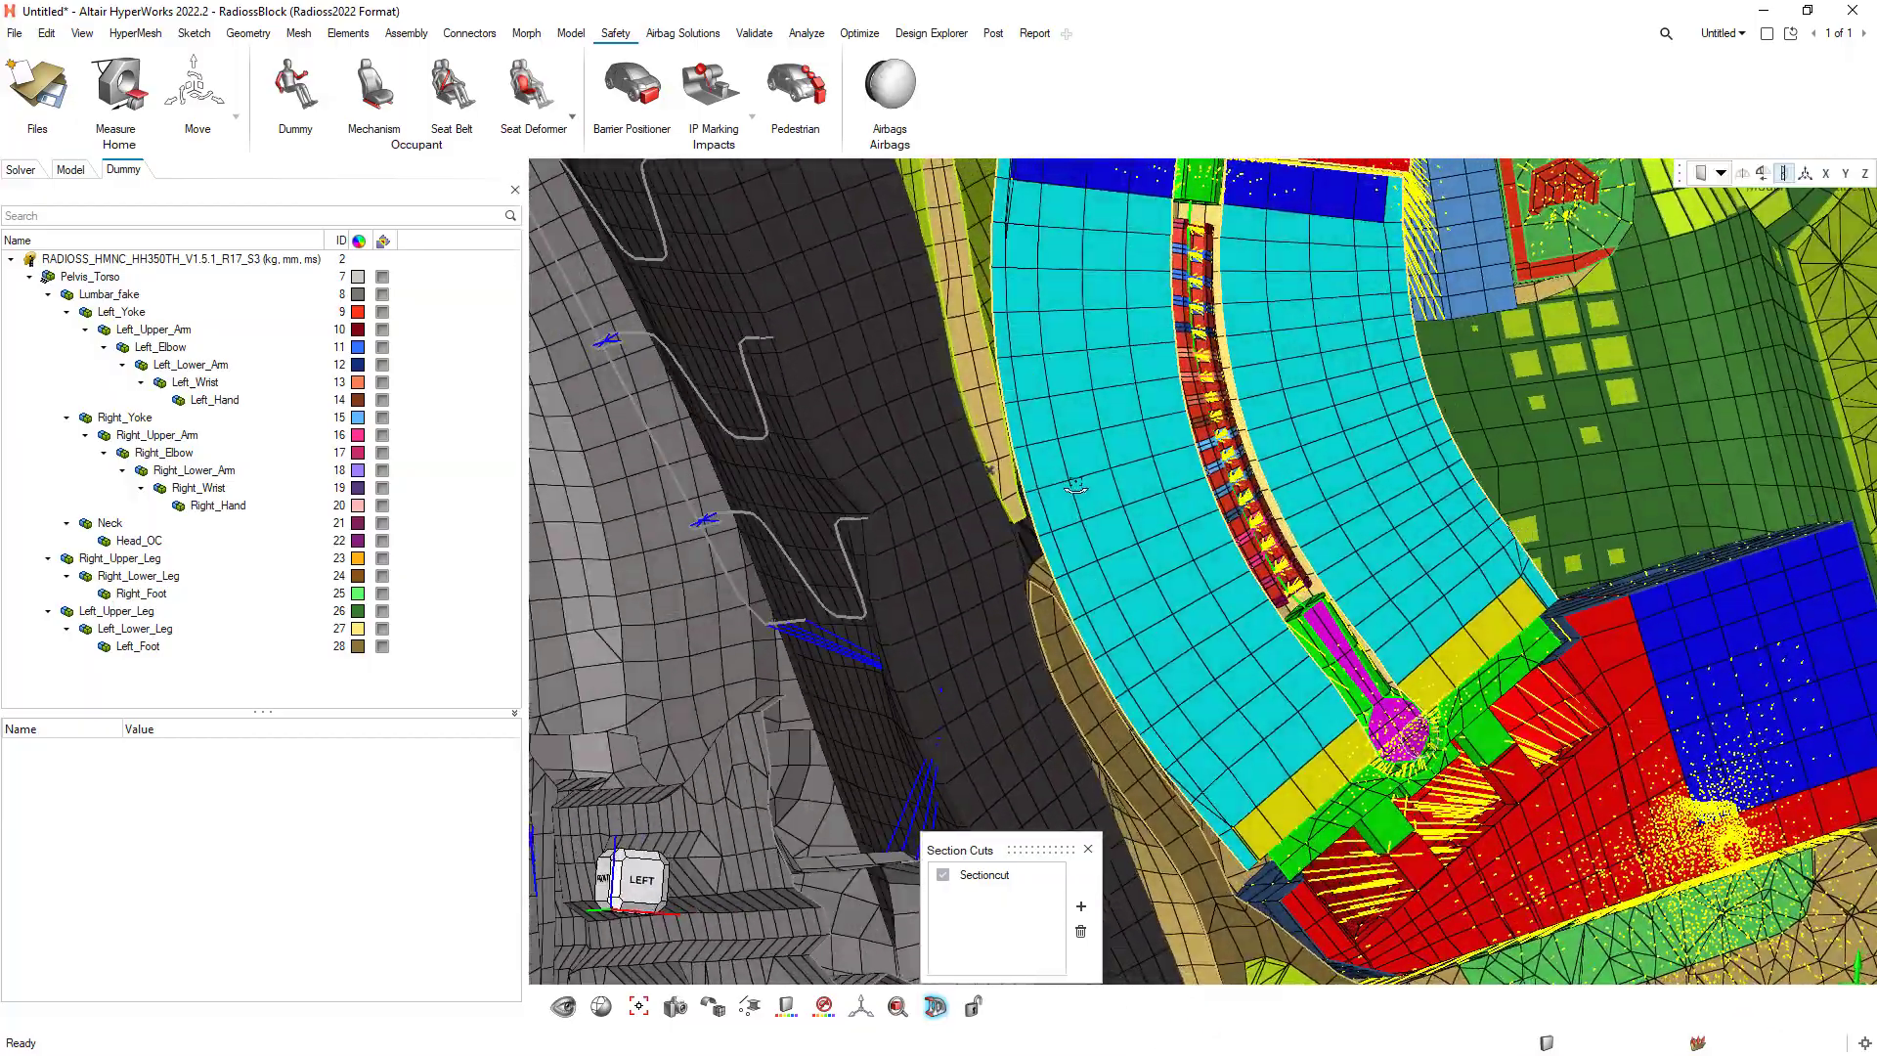
scroll(1075, 486, down, 6)
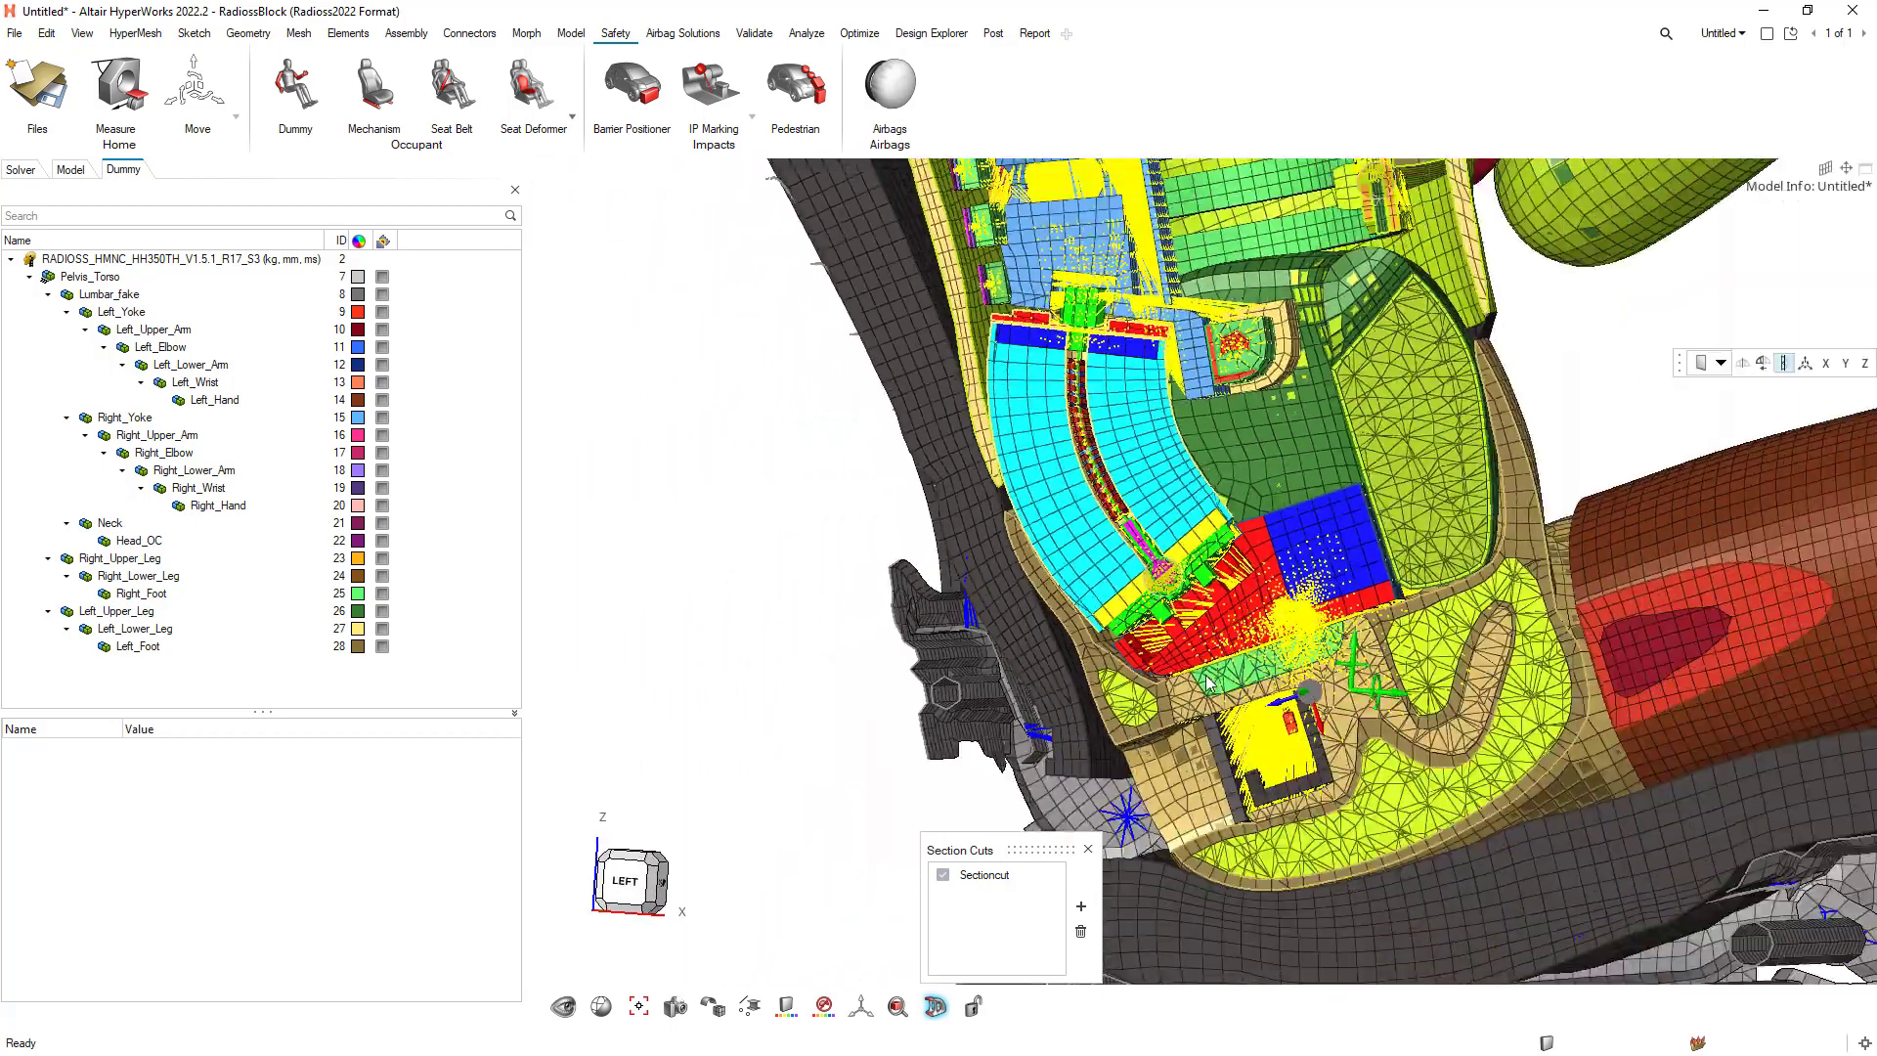
scroll(1209, 682, down, 3)
Delete the section cut, leave the section cuts tool, and view the complete seated dummy
click(984, 874)
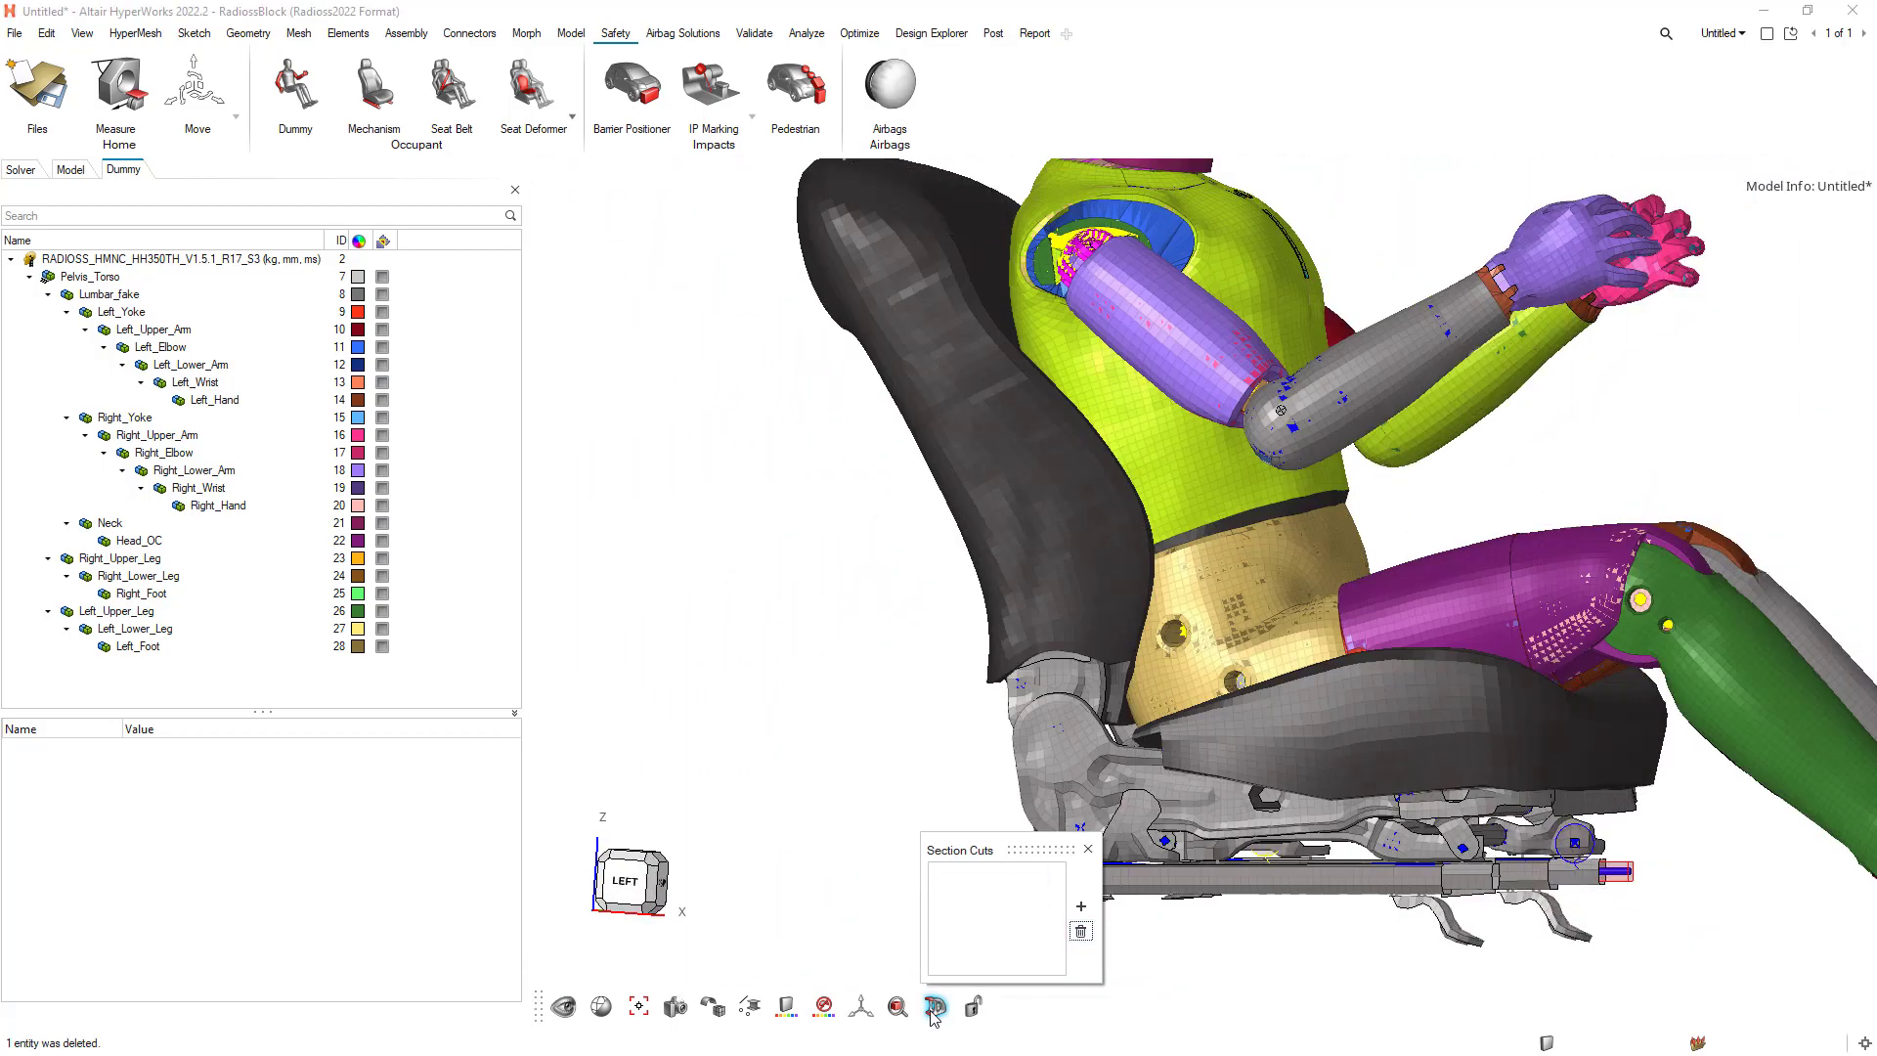
scroll(1107, 719, down, 4)
middle_drag(1107, 718, 1073, 611)
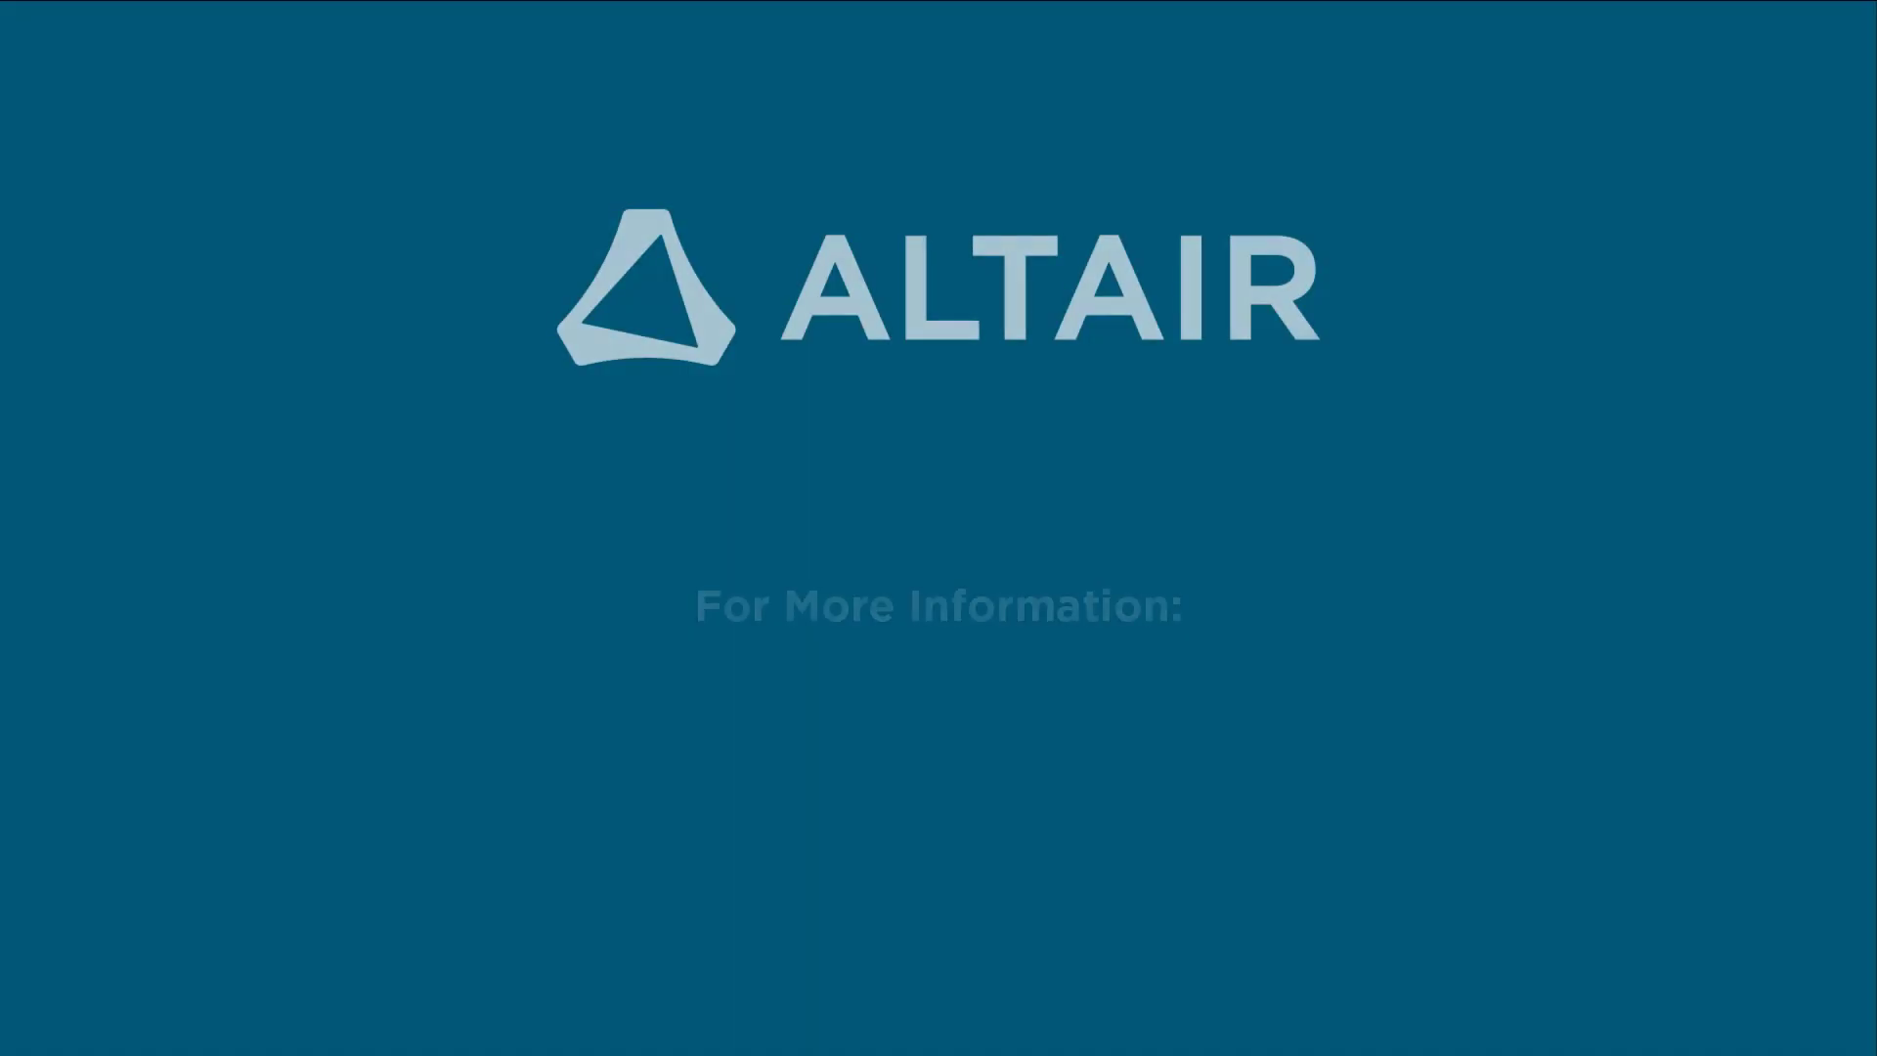